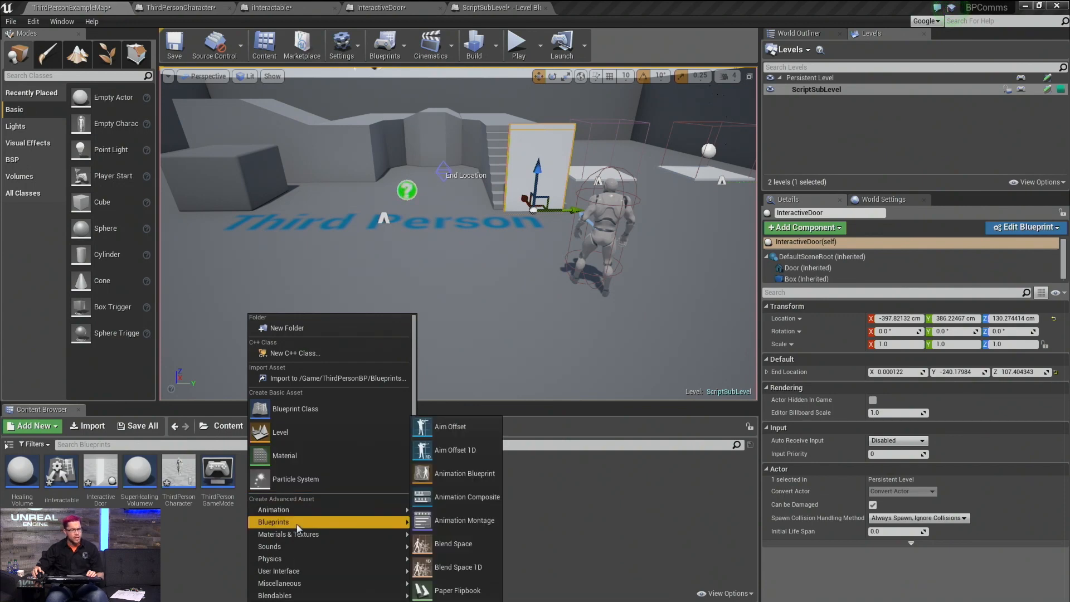
pyautogui.moveTo(298, 570)
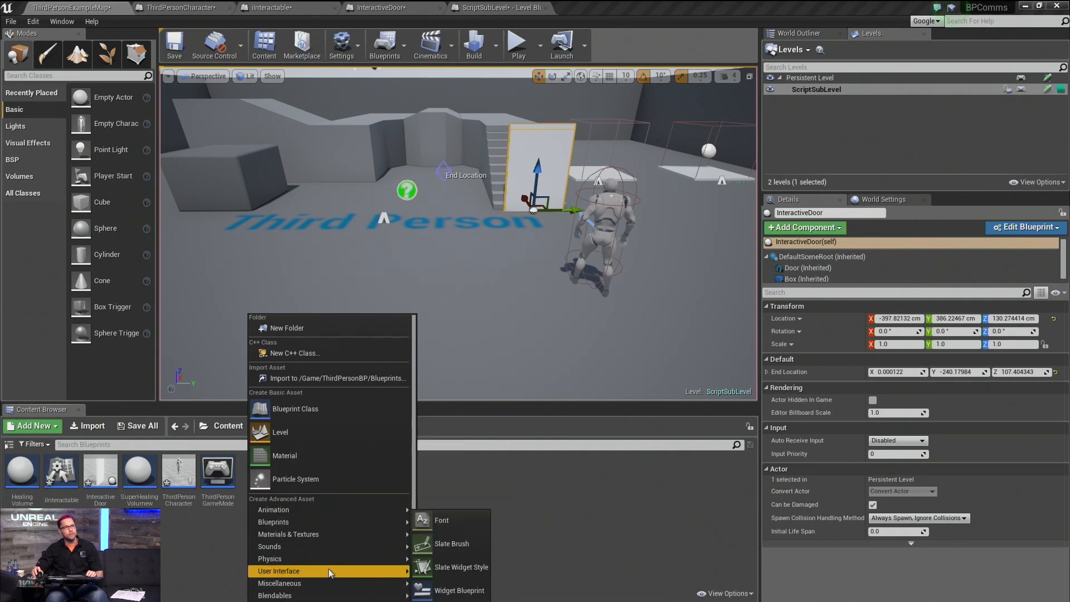
pyautogui.click(460, 591)
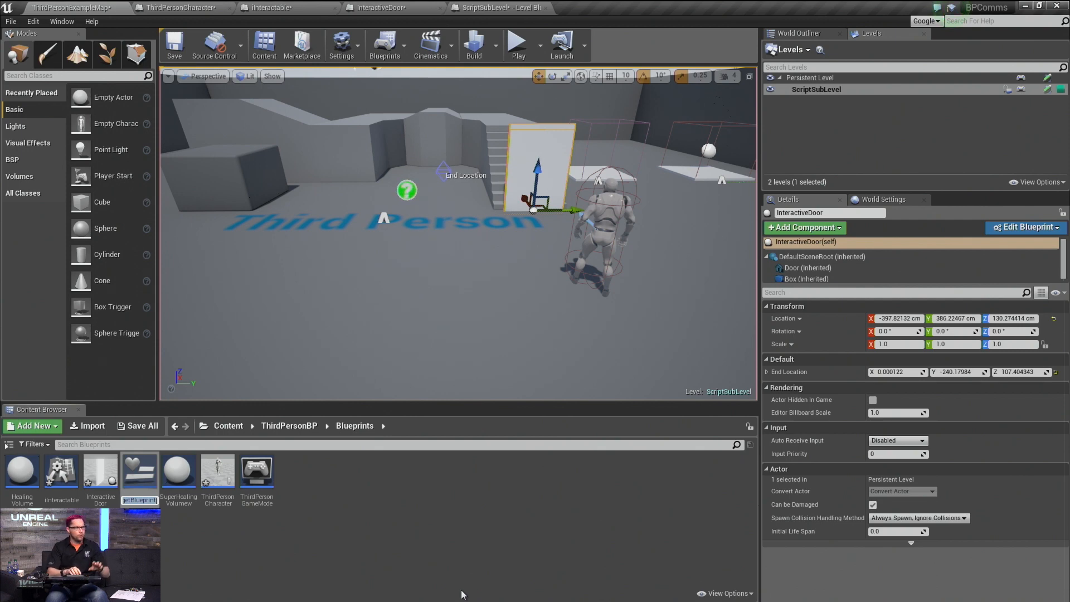
pyautogui.press('Return')
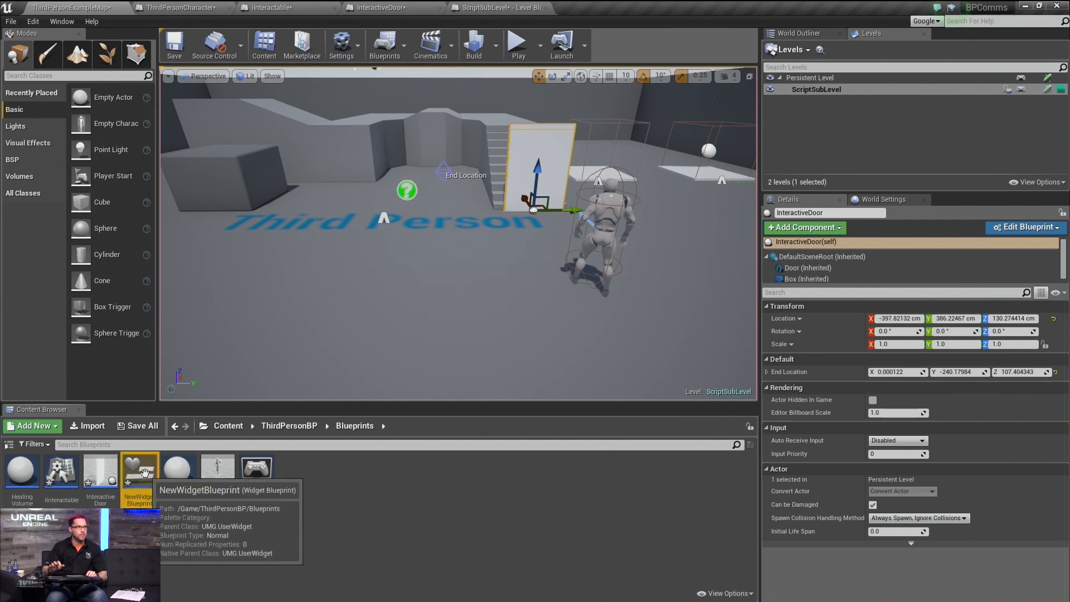
pyautogui.press('Delete')
pyautogui.click(463, 504)
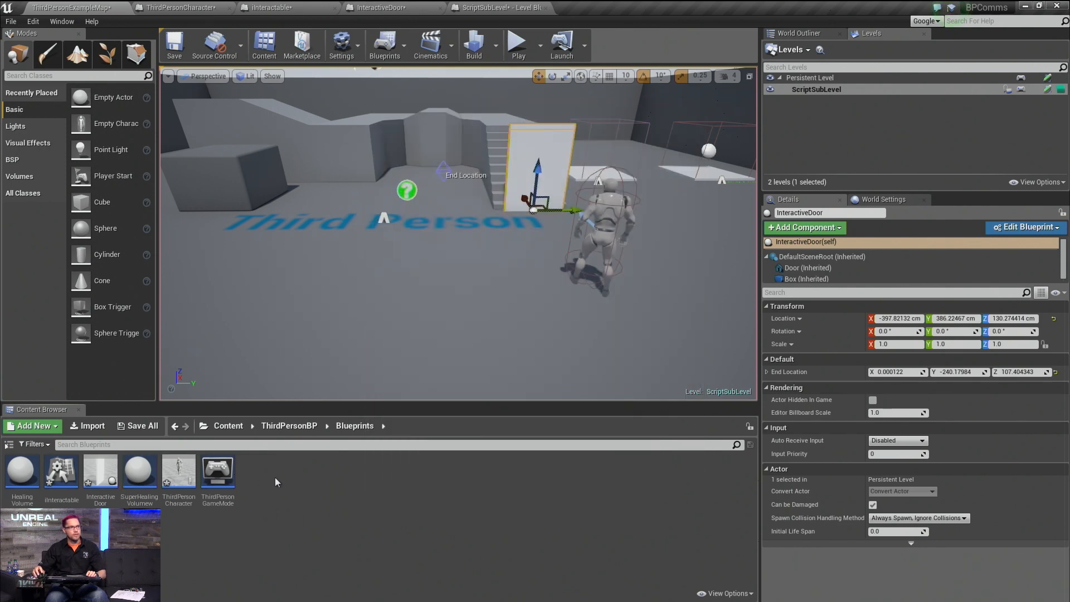
# Step: Create a Widget Blueprint named HealthUI in the Blueprints folder
pyautogui.rightClick(260, 474)
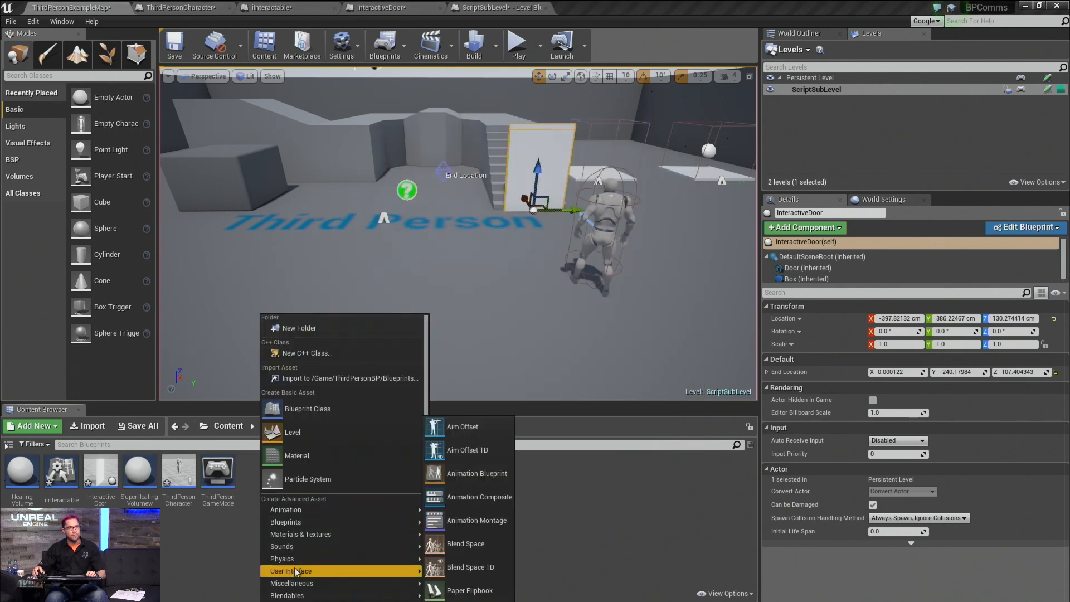
pyautogui.moveTo(356, 571)
pyautogui.click(471, 590)
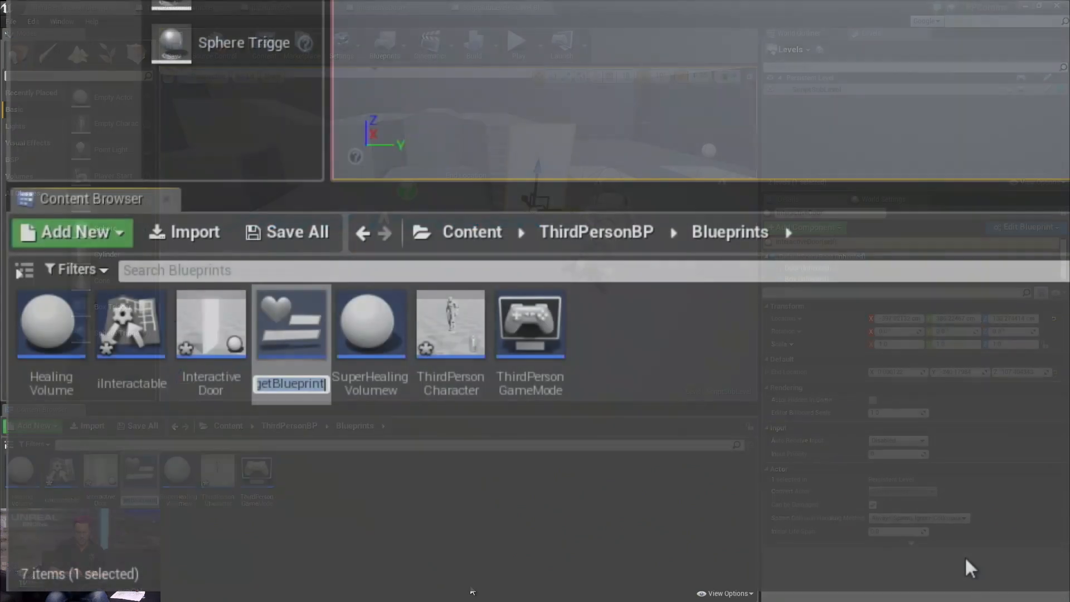
pyautogui.write('Hea')
pyautogui.write('lthUI')
pyautogui.press('Return')
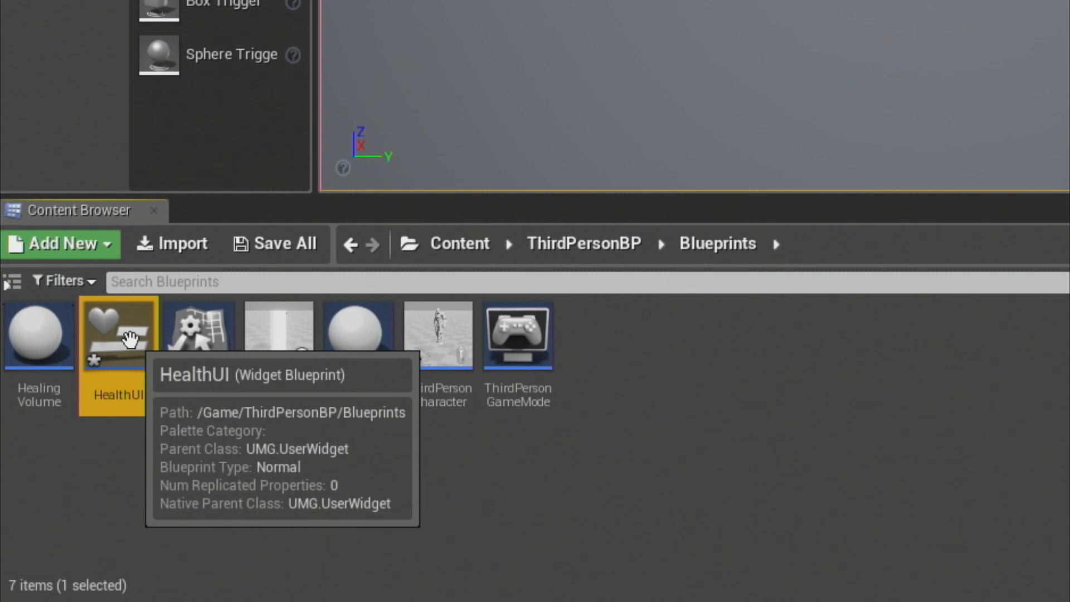
# Step: Open HealthUI and place a Horizontal Box about 949 by 40 on the canvas, at about X 116, Y 156
pyautogui.doubleClick(123, 338)
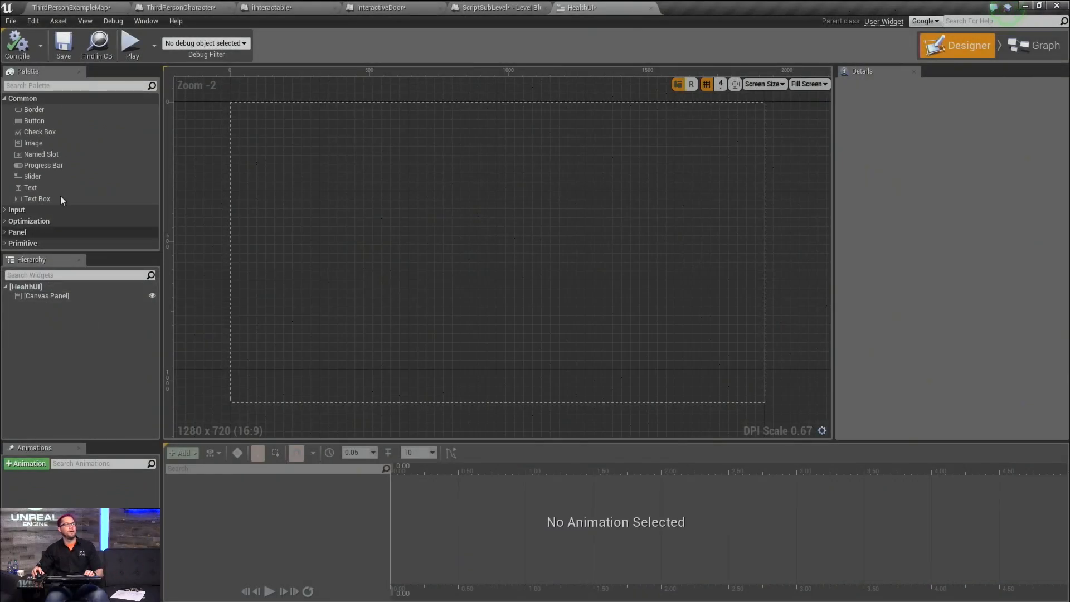
pyautogui.click(5, 233)
pyautogui.scroll(-3, 47, 216)
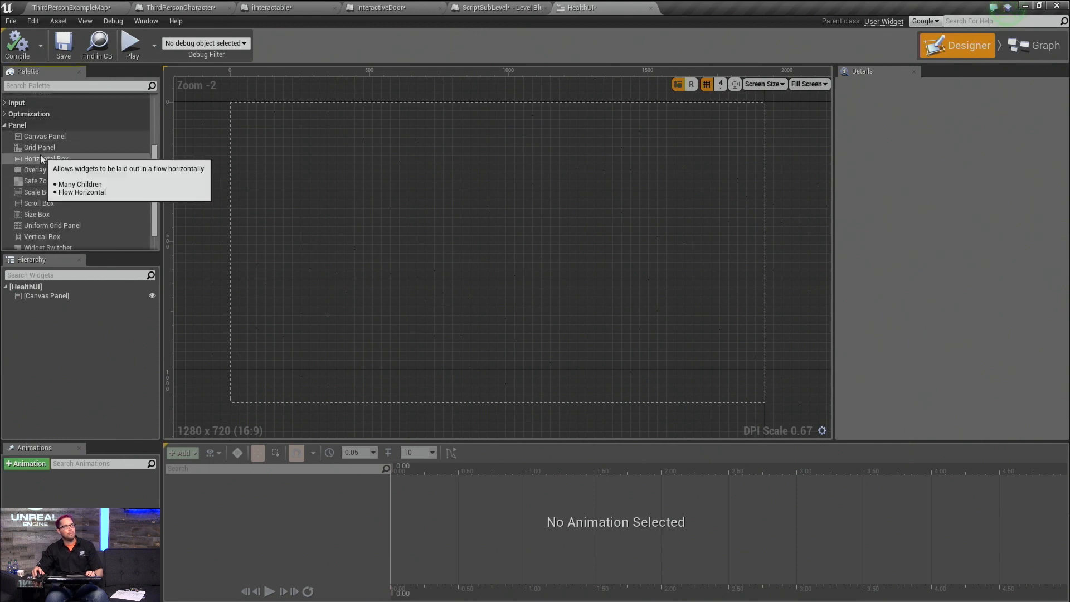
pyautogui.moveTo(40, 159); pyautogui.dragTo(528, 125)
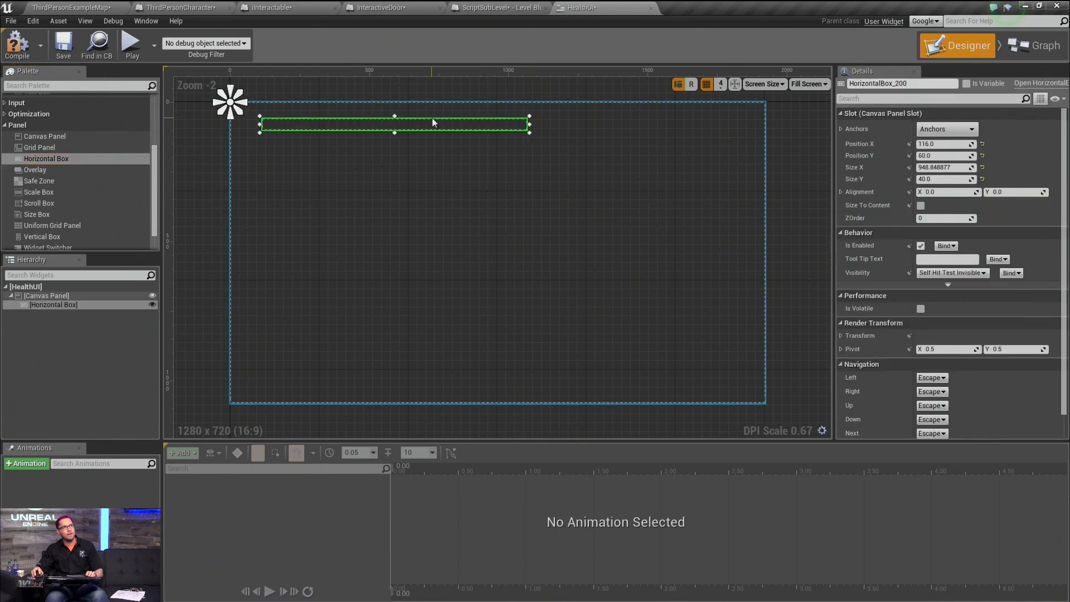
pyautogui.click(398, 116)
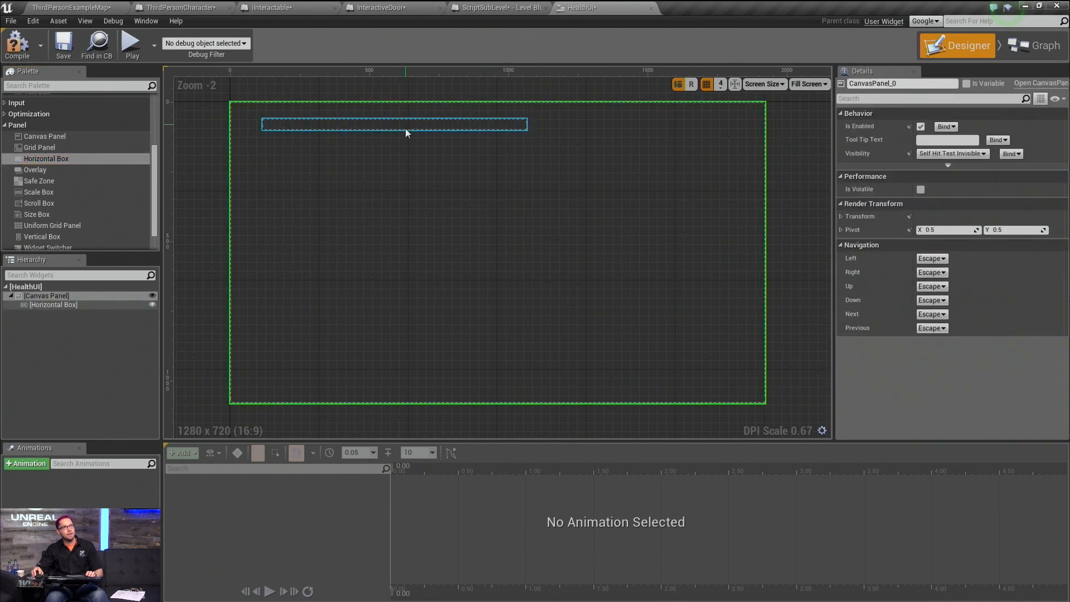
pyautogui.click(377, 131)
pyautogui.moveTo(376, 130); pyautogui.dragTo(376, 157)
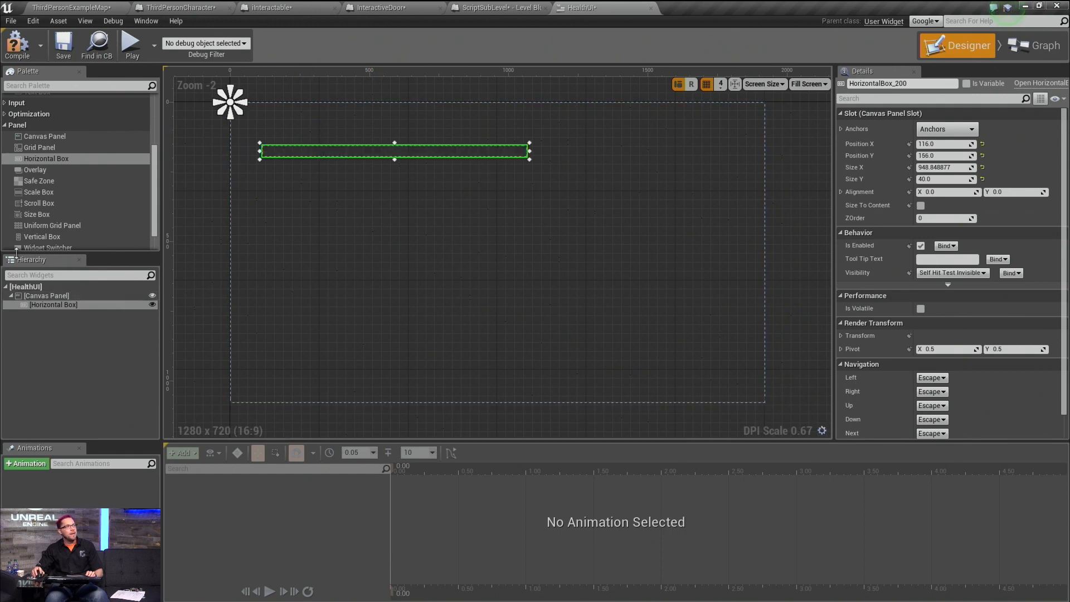
# Step: Add a Text widget inside the Horizontal Box and set its text to "Health: "
pyautogui.scroll(5, 5, 140)
pyautogui.moveTo(30, 187); pyautogui.dragTo(285, 153)
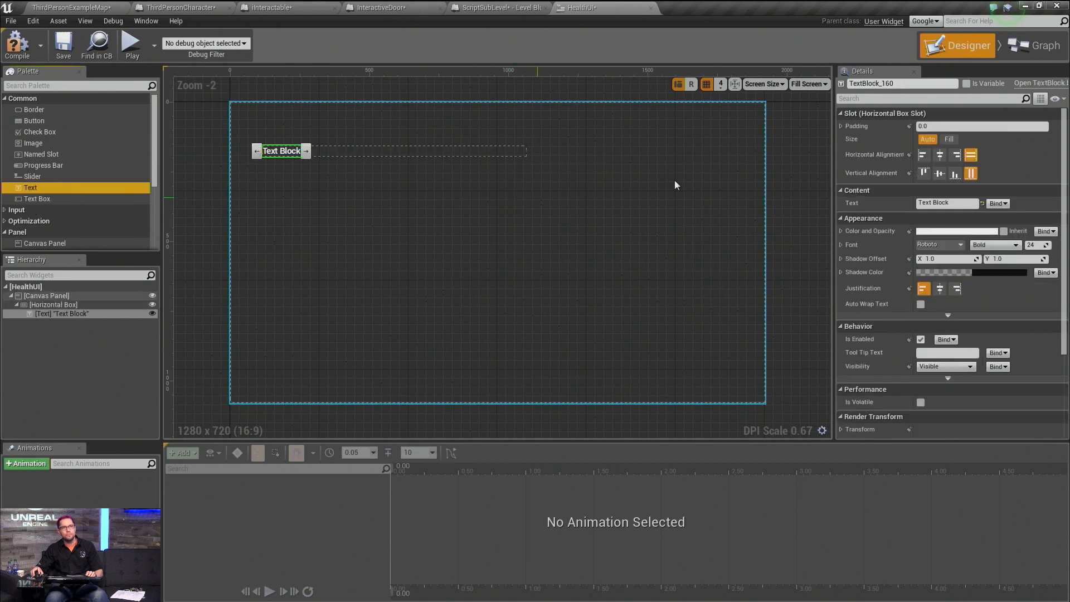
pyautogui.click(962, 203)
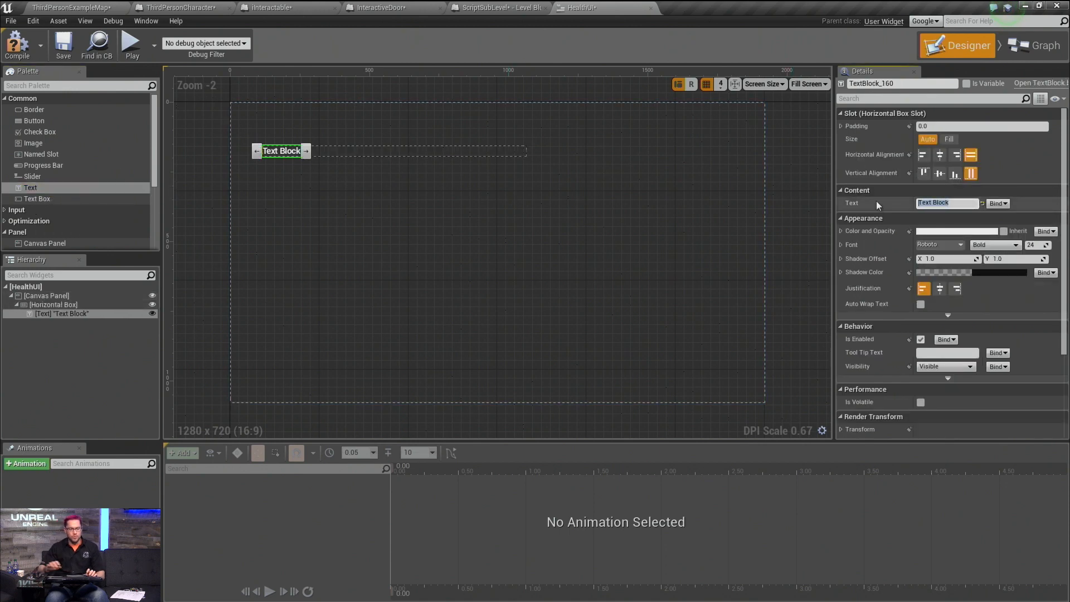
pyautogui.write('Health:')
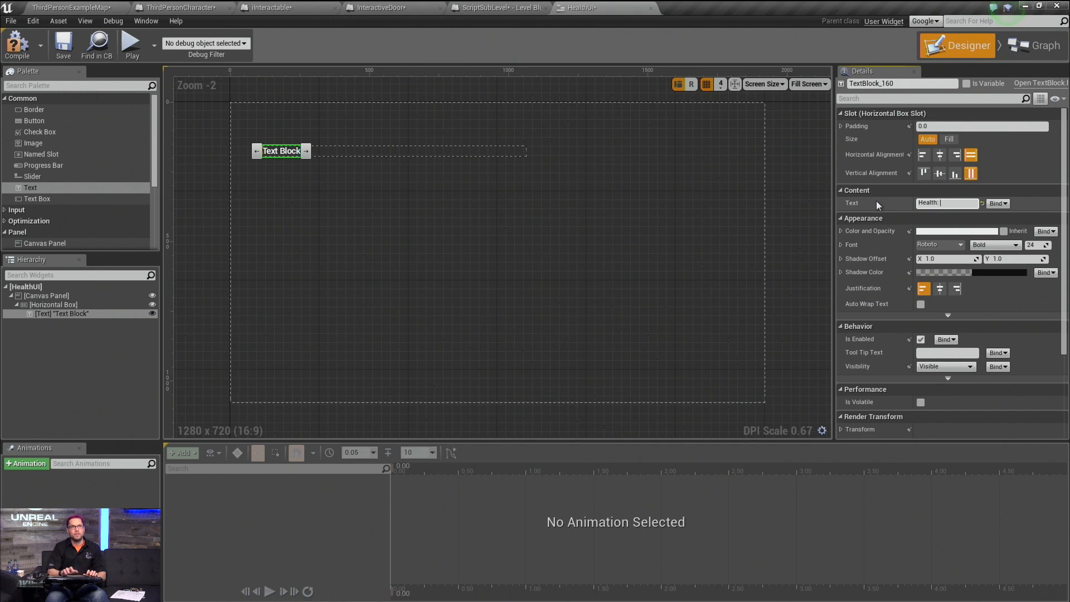
pyautogui.press('Return')
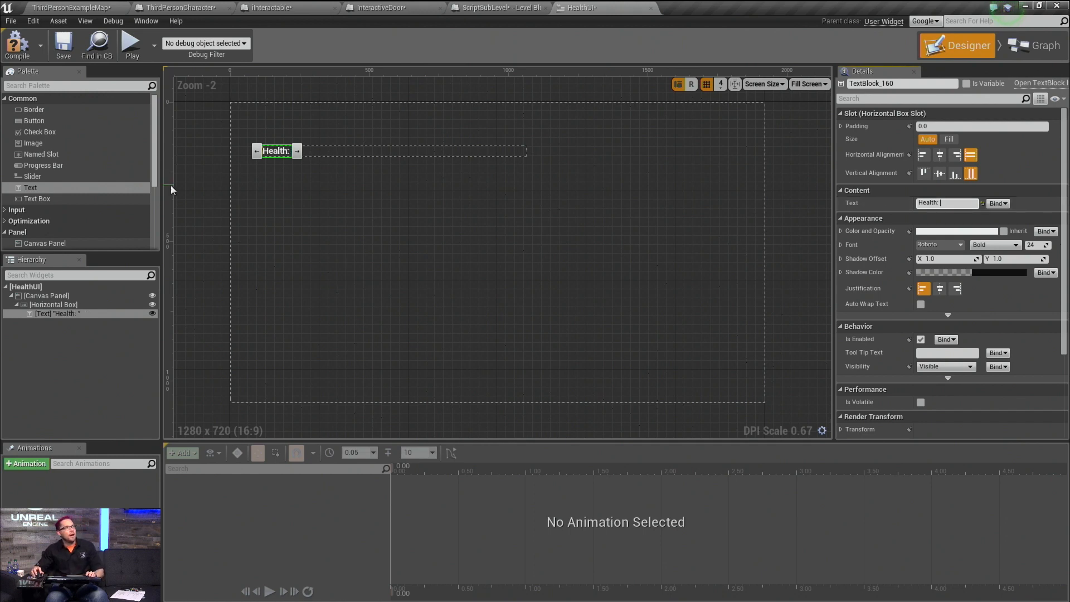
# Step: Add a Progress Bar after the Health text in the Horizontal Box and set its slot size to Fill
pyautogui.moveTo(35, 166); pyautogui.dragTo(357, 153)
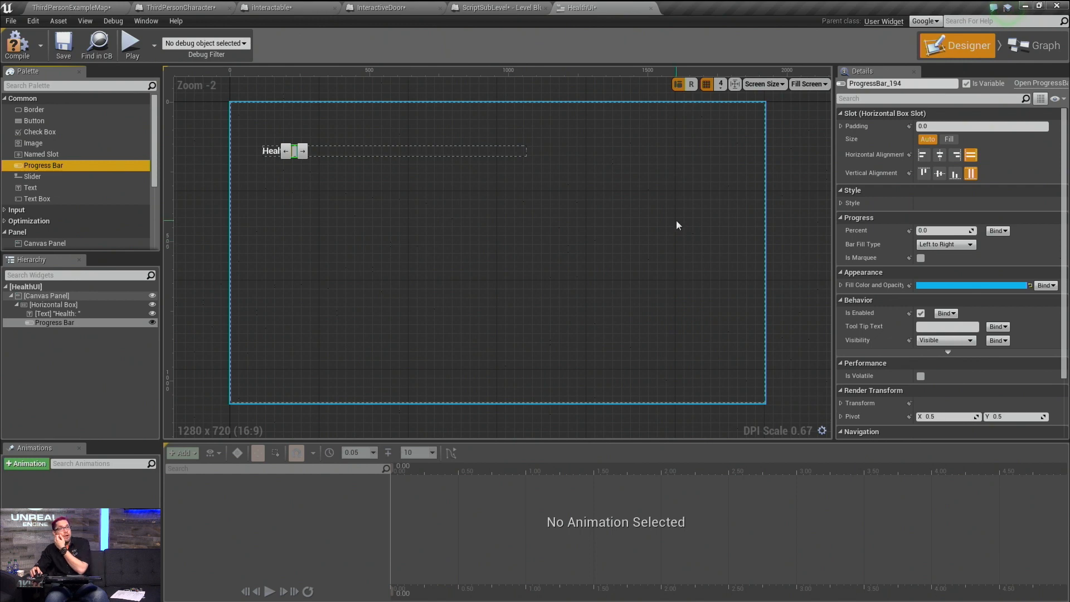
pyautogui.click(956, 137)
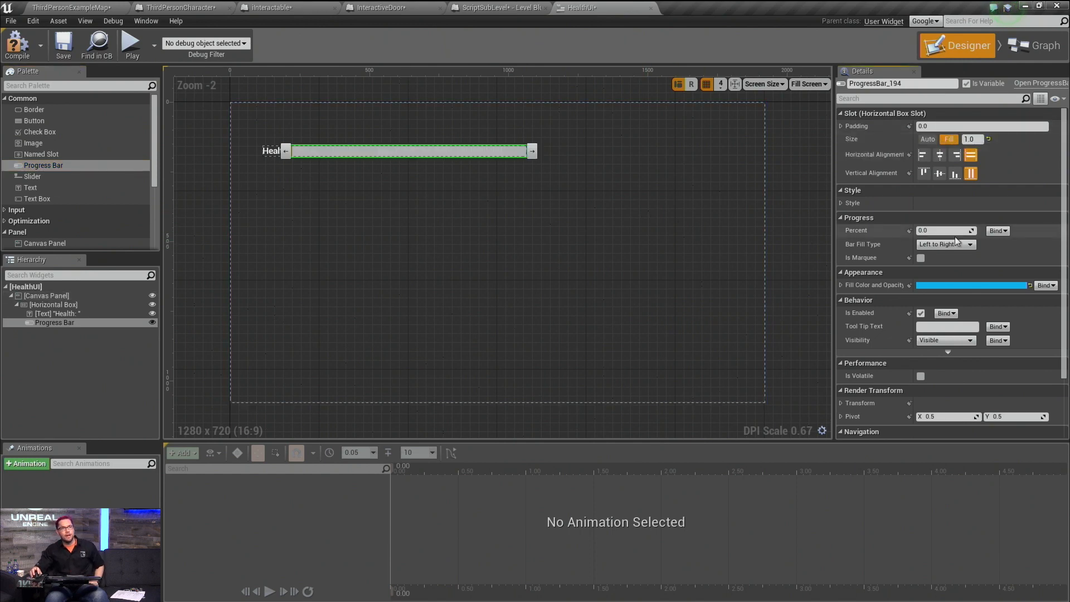
pyautogui.moveTo(948, 230)
pyautogui.mouseDown()
pyautogui.moveTo(1009, 230)
pyautogui.moveTo(948, 230)
pyautogui.mouseUp()
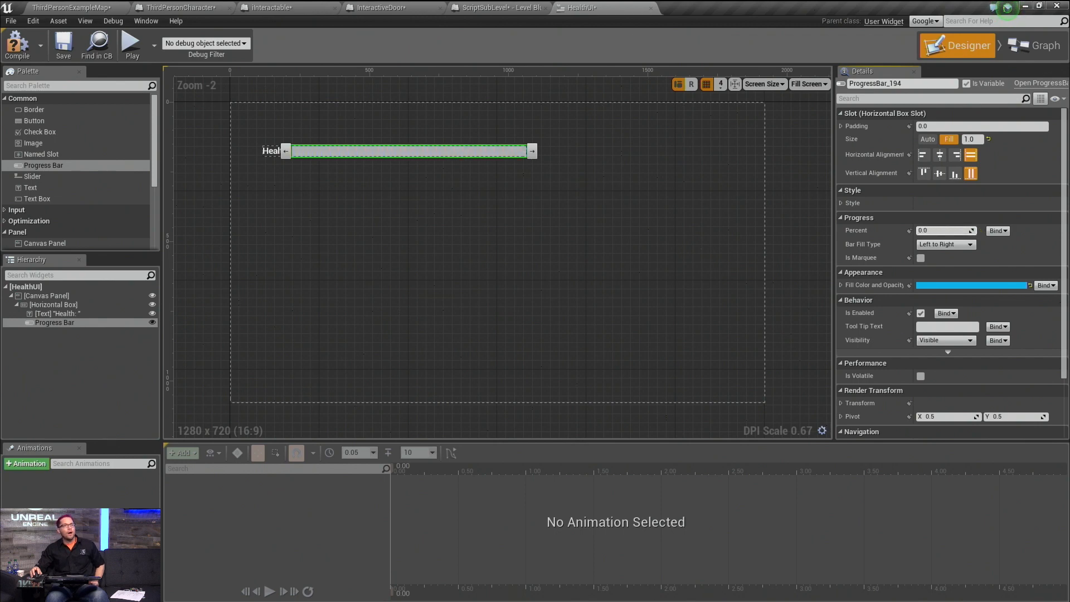
# Step: Rename the progress bar to HealthBar and save the widget blueprint
pyautogui.click(62, 360)
pyautogui.click(63, 325)
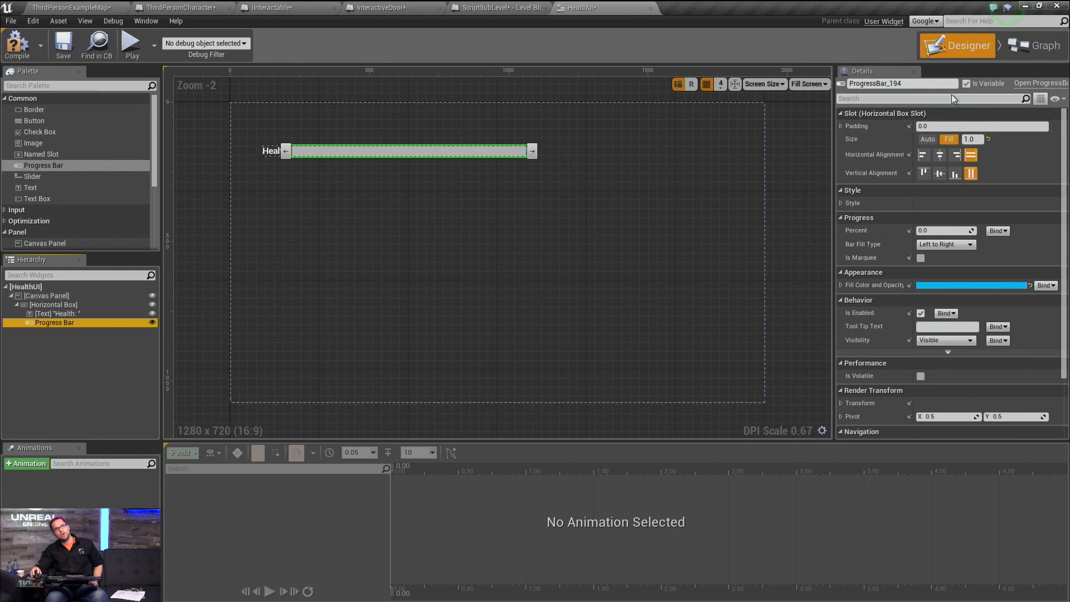
pyautogui.click(967, 83)
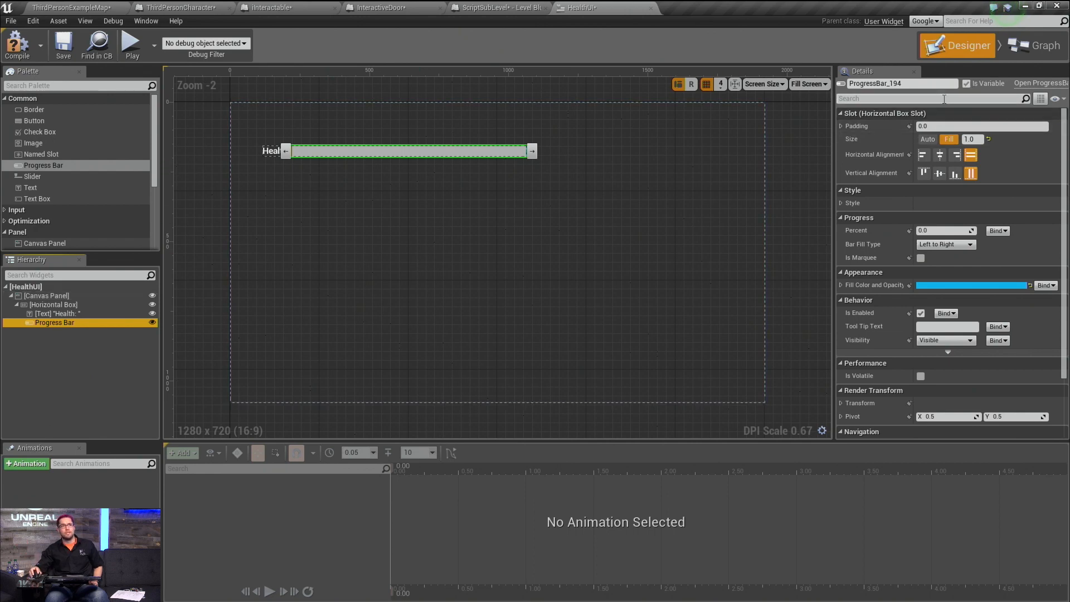
pyautogui.click(913, 83)
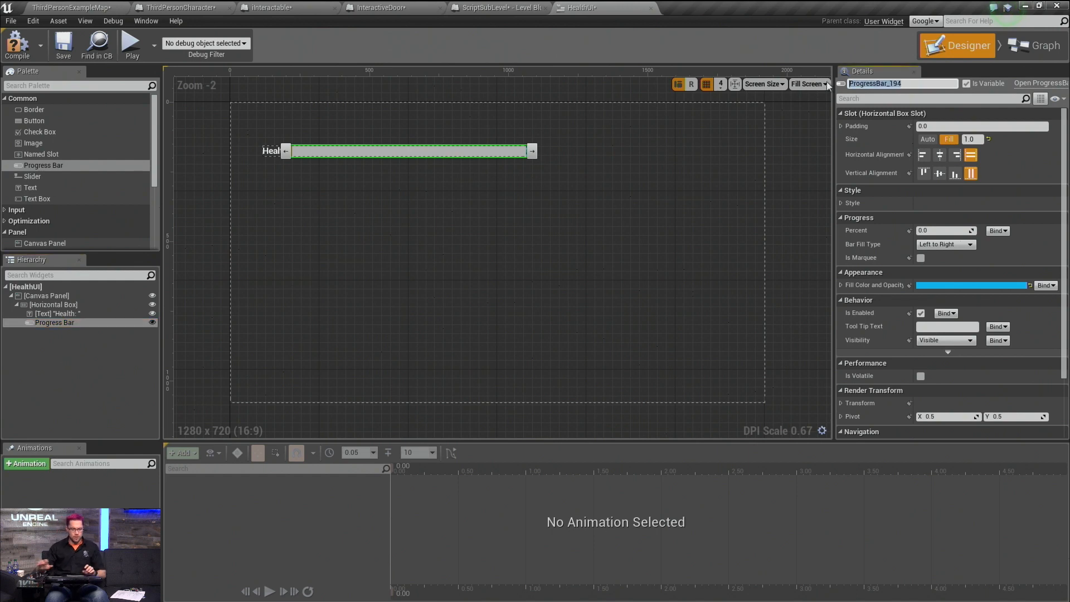
pyautogui.write('HealthBar')
pyautogui.press('Return')
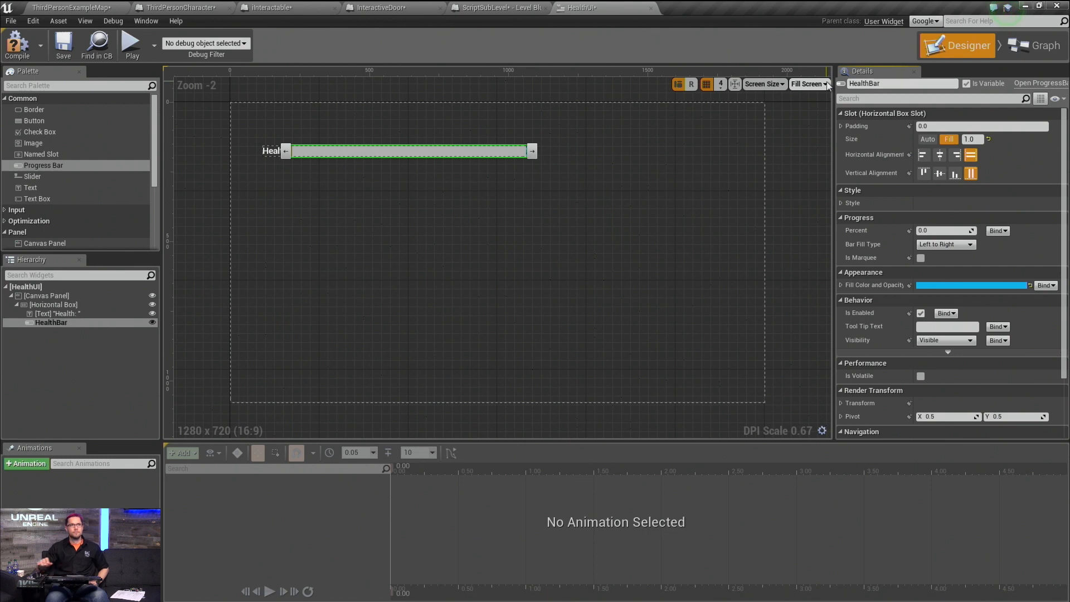
pyautogui.click(670, 190)
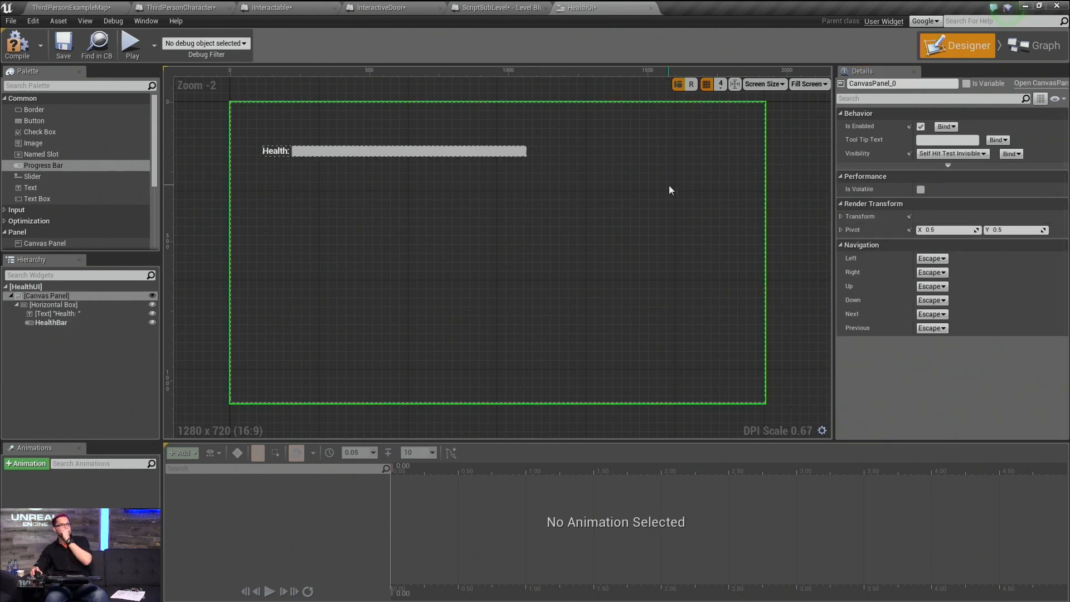
pyautogui.click(64, 323)
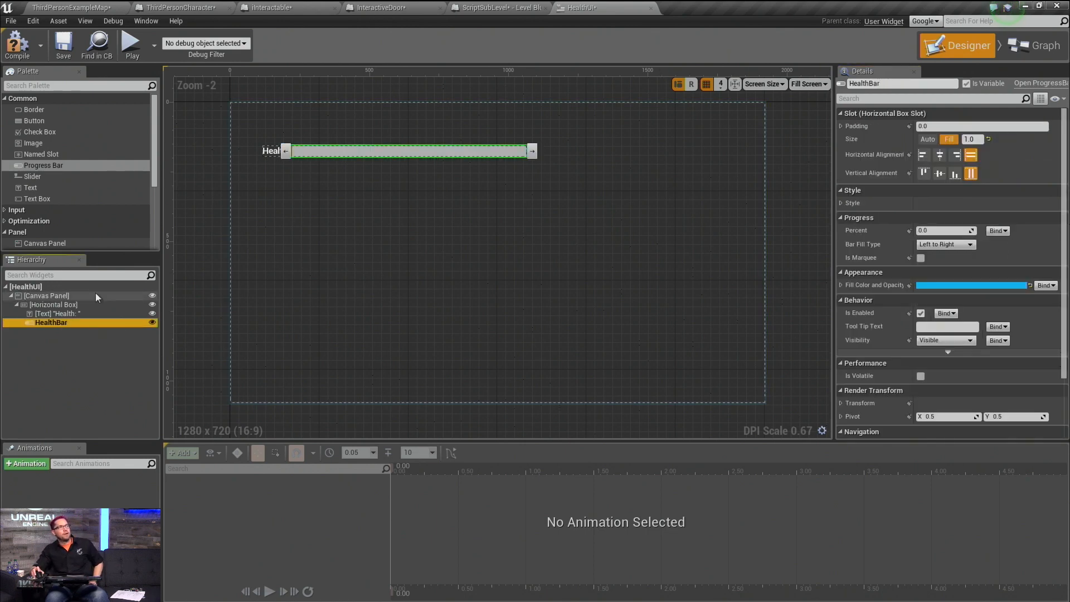
pyautogui.click(63, 45)
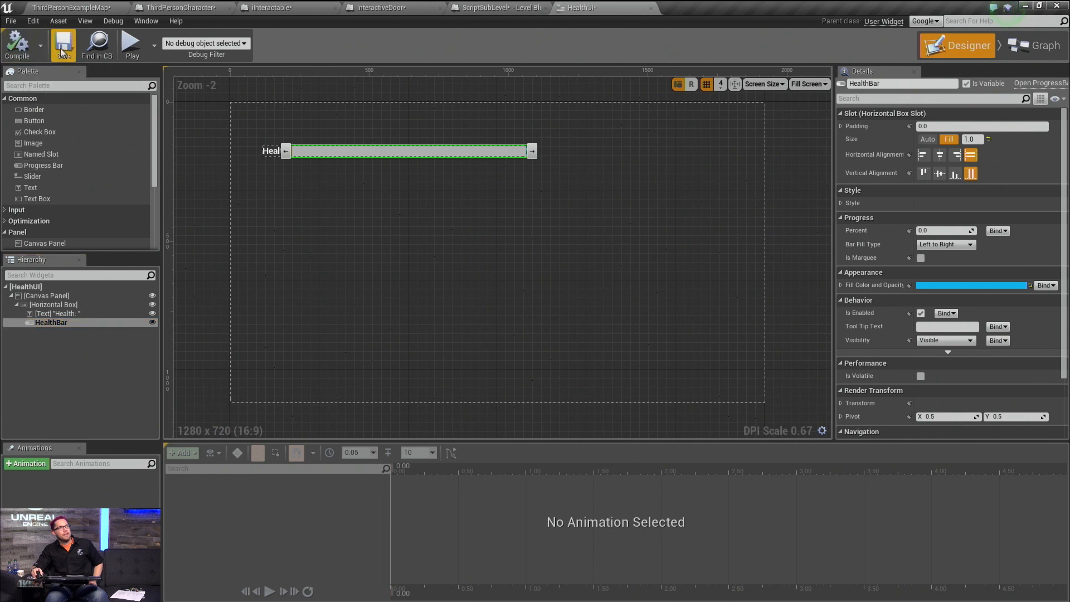
# Step: Add an Event BeginPlay node in an empty area of the ThirdPersonCharacter event graph
pyautogui.click(76, 9)
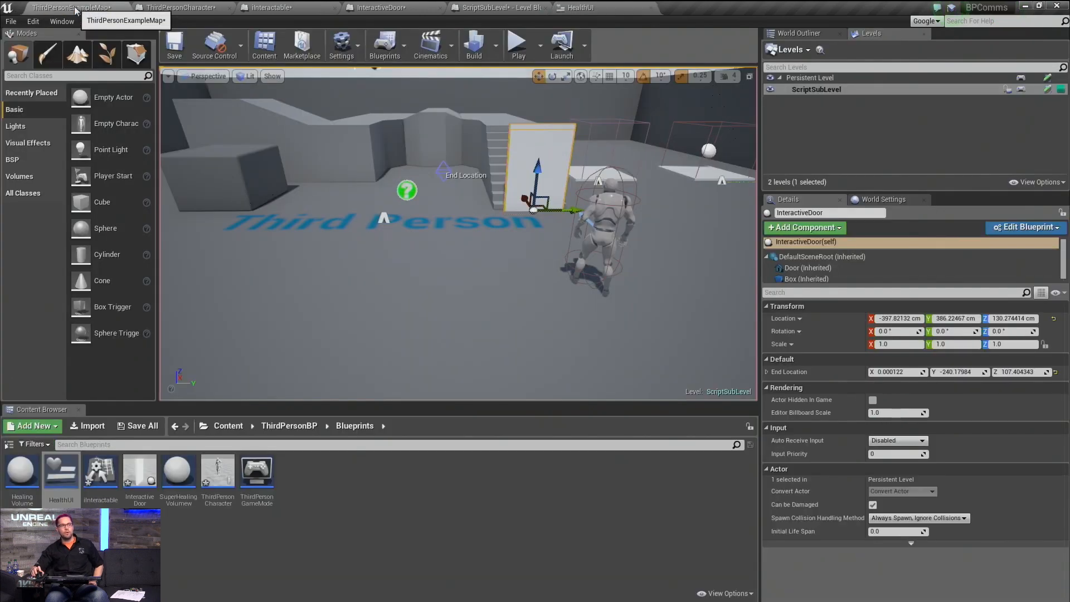
pyautogui.click(167, 7)
pyautogui.moveTo(274, 271); pyautogui.dragTo(452, 194, button='right')
pyautogui.click(395, 266)
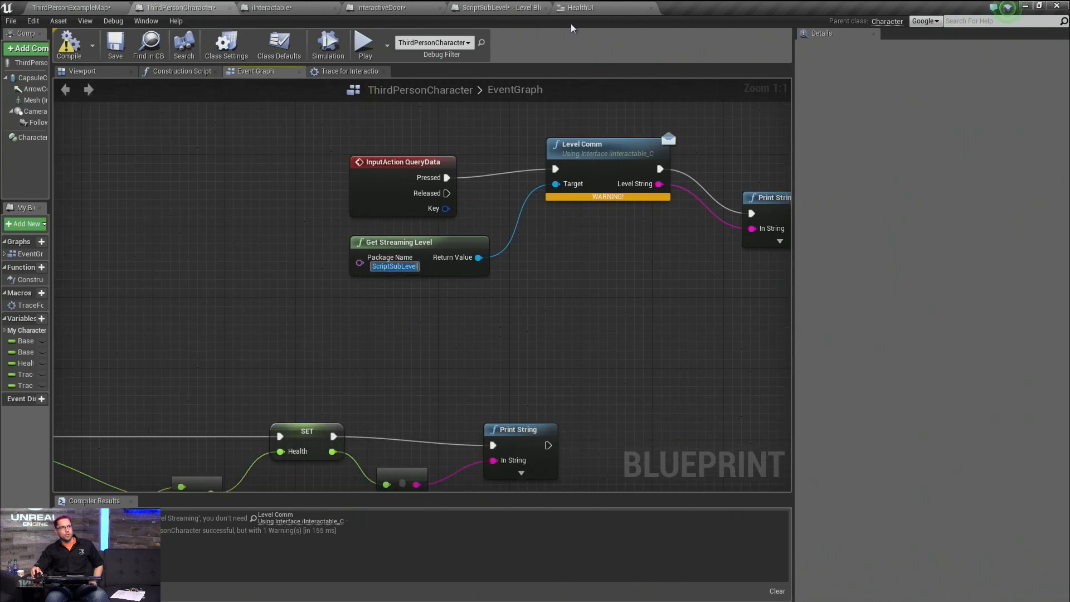
pyautogui.scroll(-4, 444, 190)
pyautogui.moveTo(329, 305); pyautogui.dragTo(496, 168, button='right')
pyautogui.moveTo(390, 287); pyautogui.dragTo(440, 210, button='right')
pyautogui.moveTo(459, 309); pyautogui.dragTo(381, 98, button='right')
pyautogui.moveTo(396, 319); pyautogui.dragTo(342, 197, button='right')
pyautogui.scroll(4, 306, 326)
pyautogui.moveTo(305, 332); pyautogui.dragTo(390, 430, button='right')
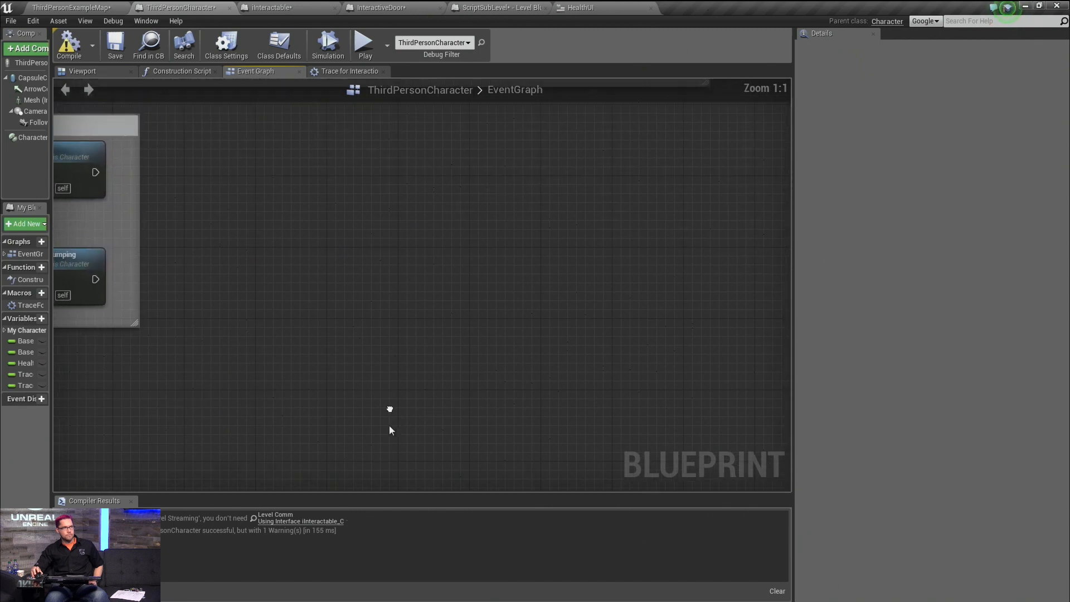
pyautogui.rightClick(336, 276)
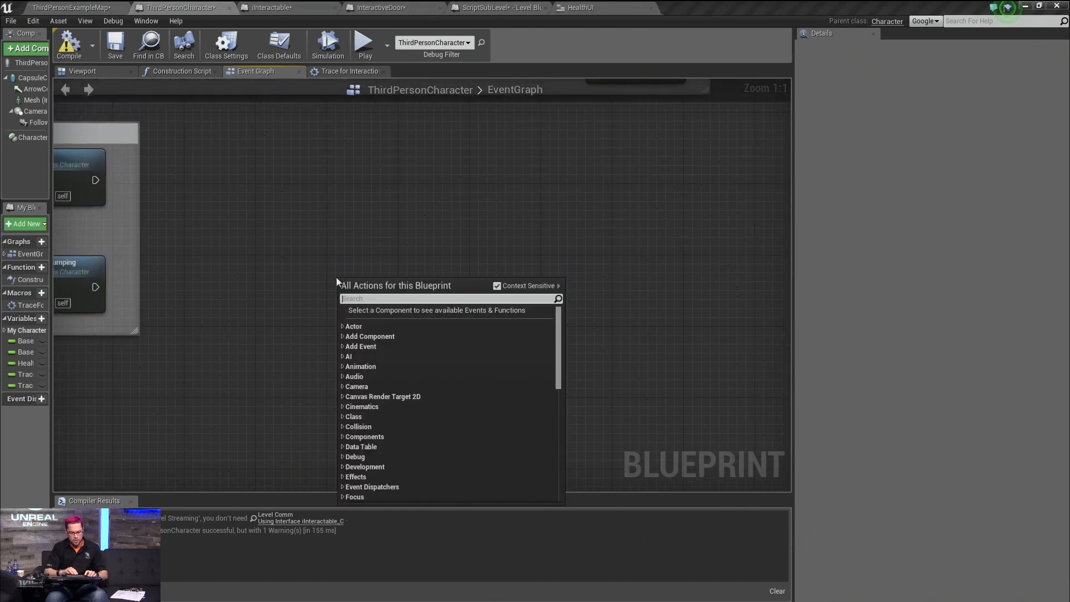
pyautogui.write('begin play')
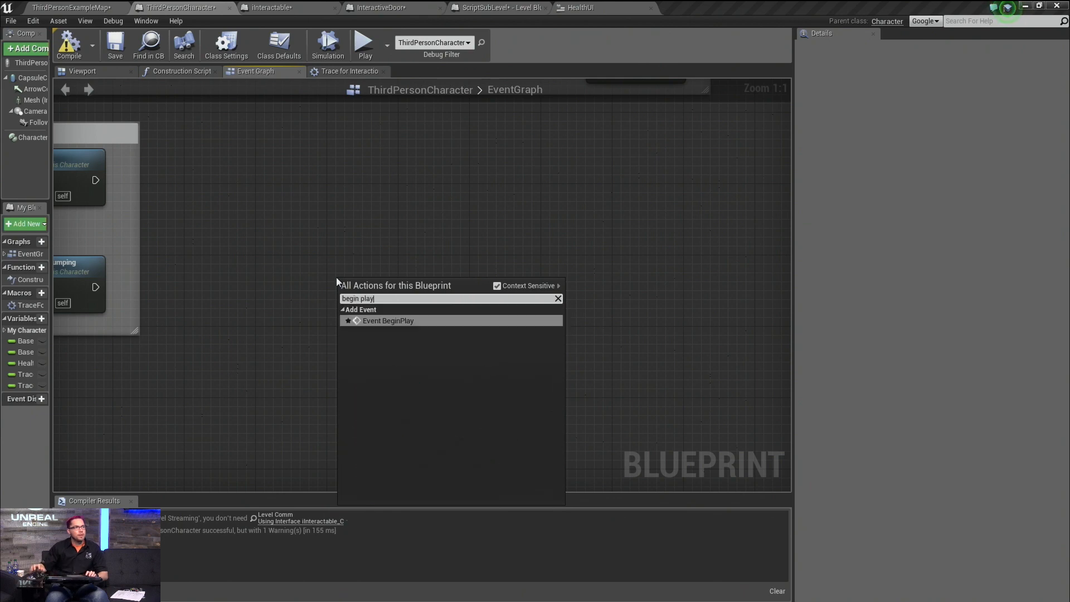
pyautogui.click(400, 323)
# Step: Add a Create Widget node below Event BeginPlay and set its class to HealthUI
pyautogui.moveTo(423, 375); pyautogui.dragTo(234, 320, button='right')
pyautogui.rightClick(219, 345)
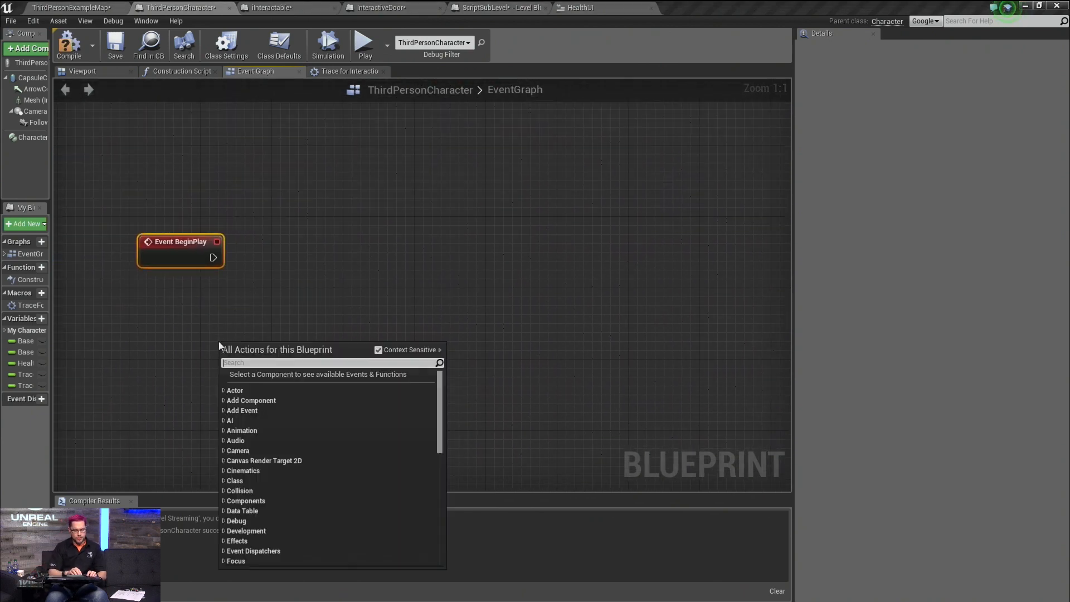
pyautogui.write('create wi')
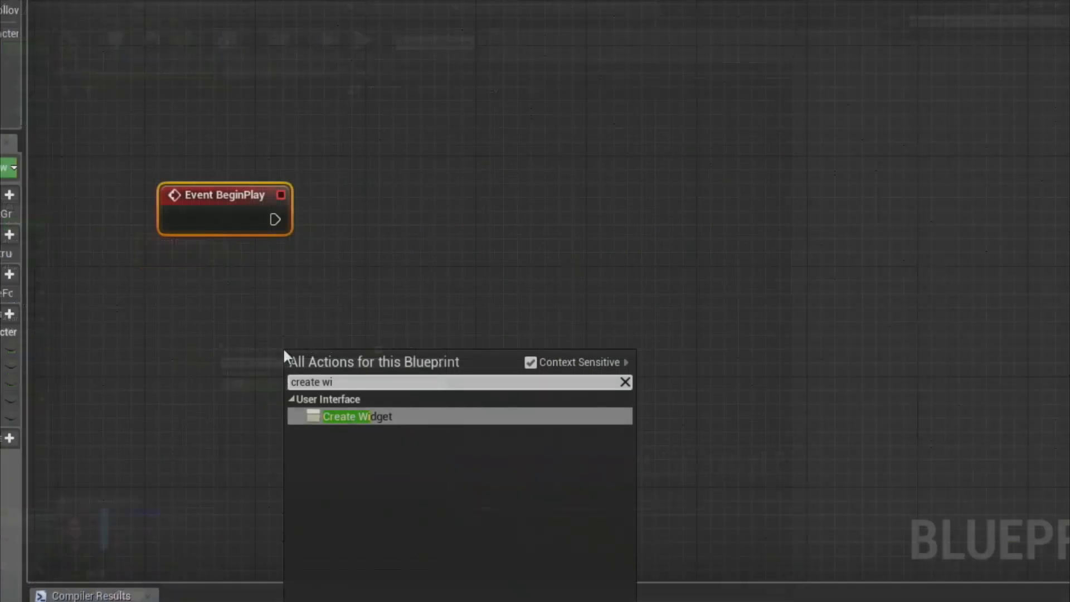
pyautogui.click(334, 419)
pyautogui.click(314, 382)
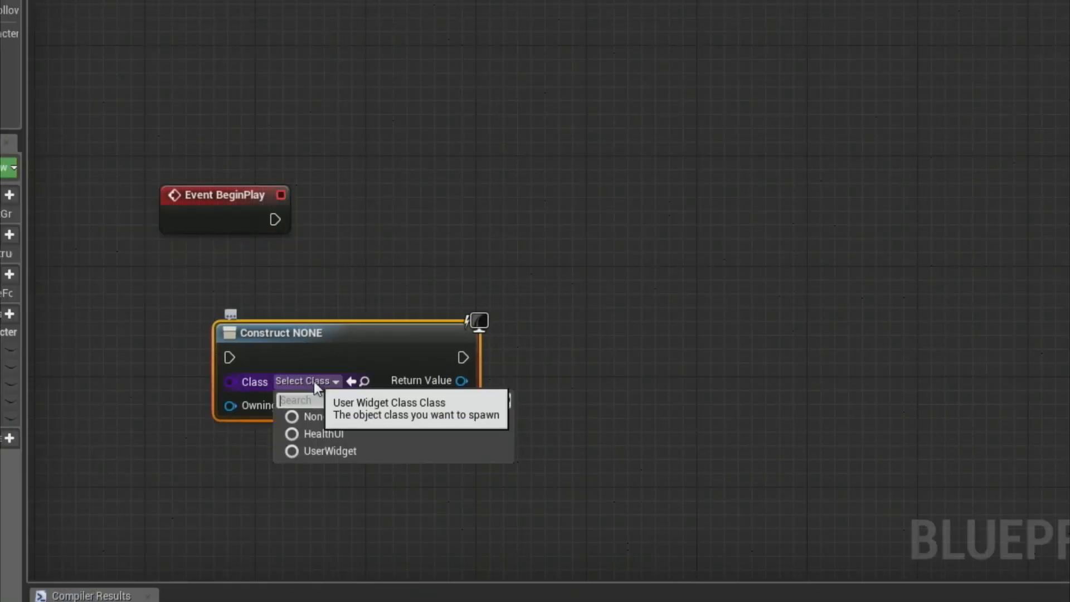
pyautogui.click(334, 435)
pyautogui.moveTo(336, 438); pyautogui.dragTo(424, 420, button='right')
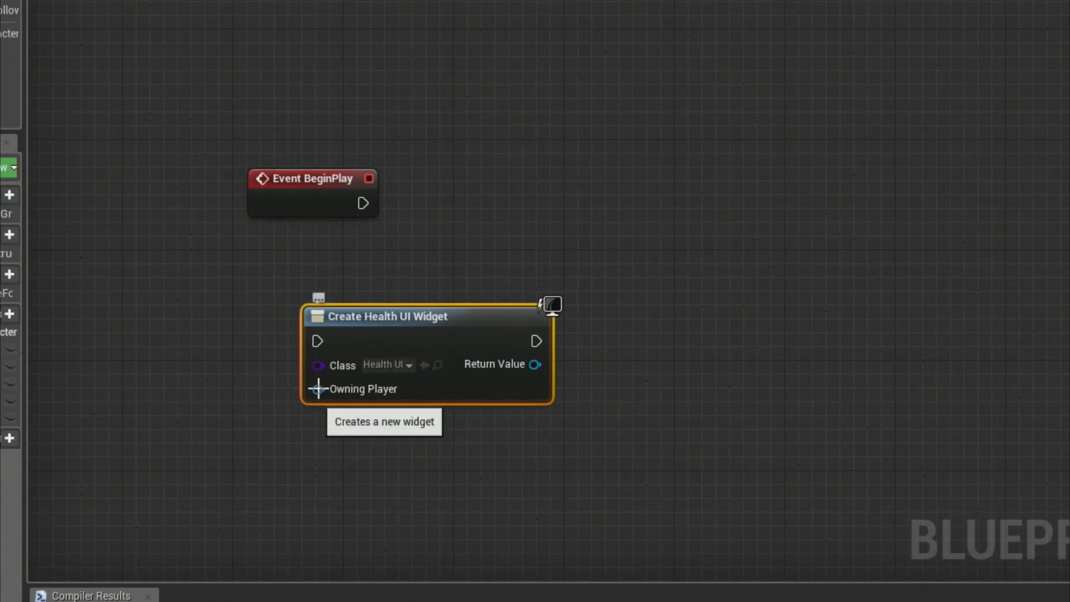
# Step: Place the Create Health UI Widget node beside Event BeginPlay and connect the event's execution output to it
pyautogui.moveTo(394, 313); pyautogui.dragTo(503, 231)
pyautogui.moveTo(368, 204); pyautogui.dragTo(428, 258)
pyautogui.moveTo(485, 380); pyautogui.dragTo(619, 361, button='right')
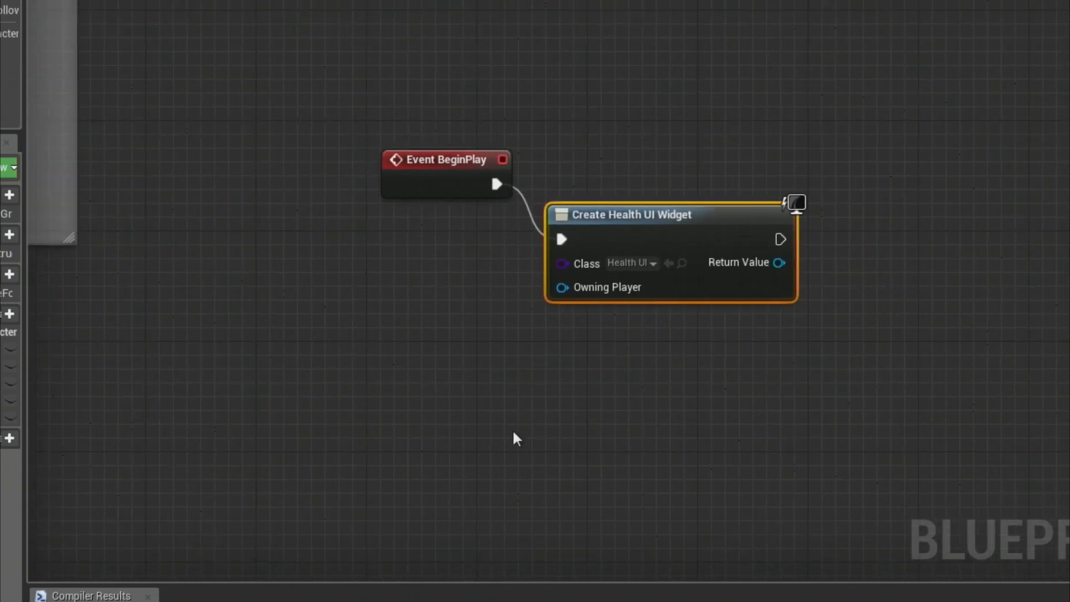
pyautogui.moveTo(513, 433); pyautogui.dragTo(583, 407, button='right')
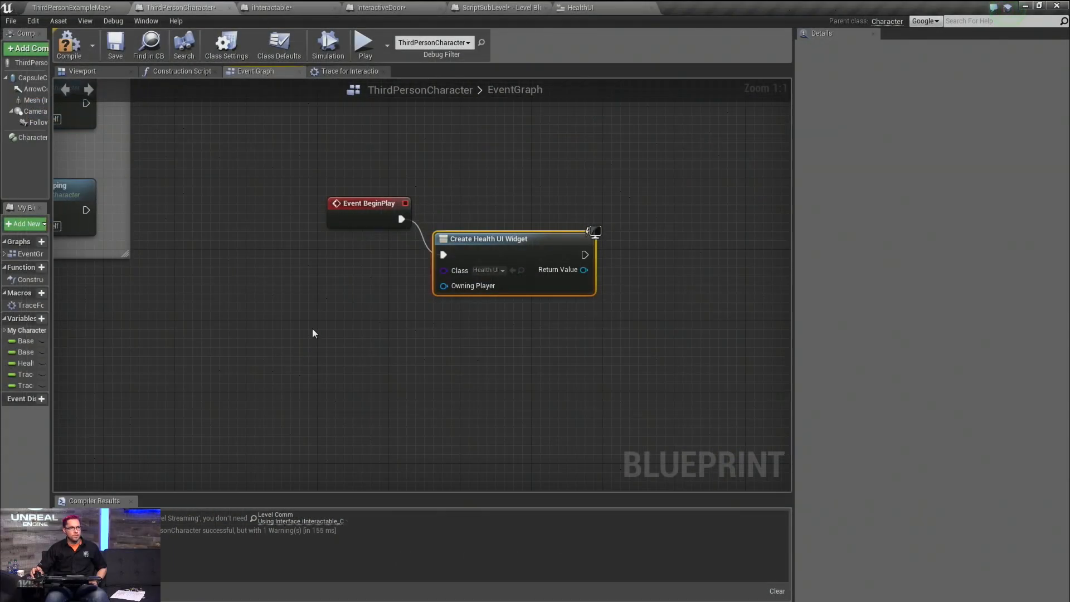
# Step: Add a Get Controller node and place it below Event BeginPlay
pyautogui.rightClick(312, 334)
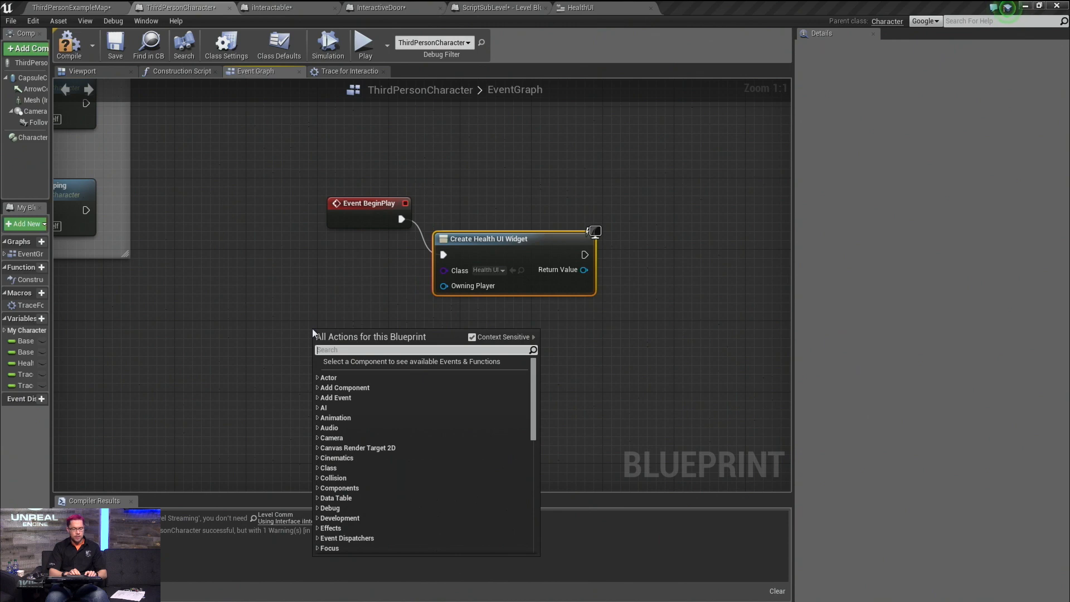
pyautogui.click(328, 294)
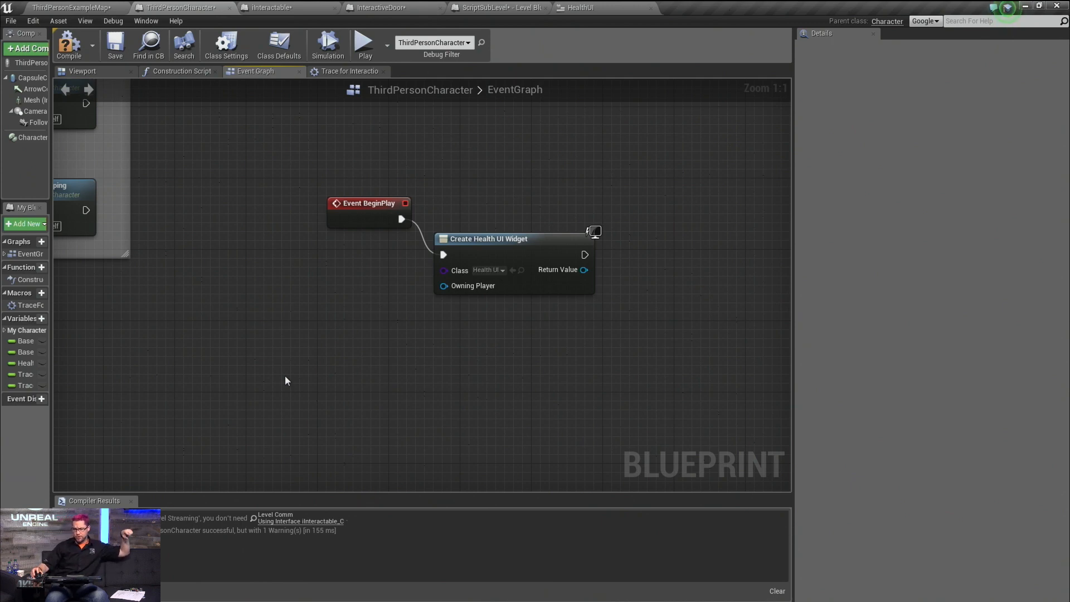
pyautogui.rightClick(302, 336)
pyautogui.write('control')
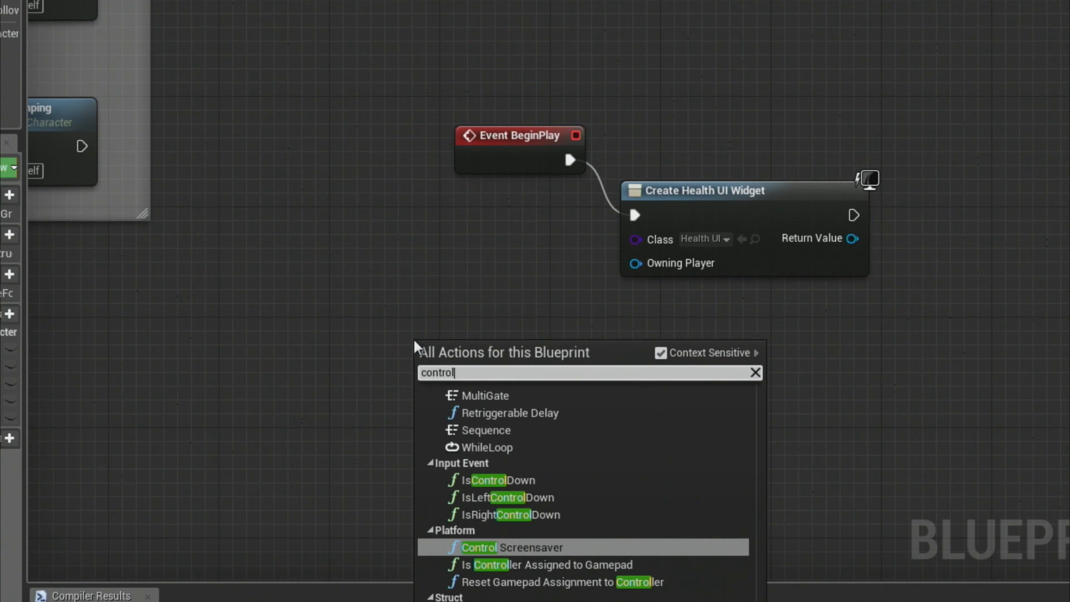
pyautogui.write('ler')
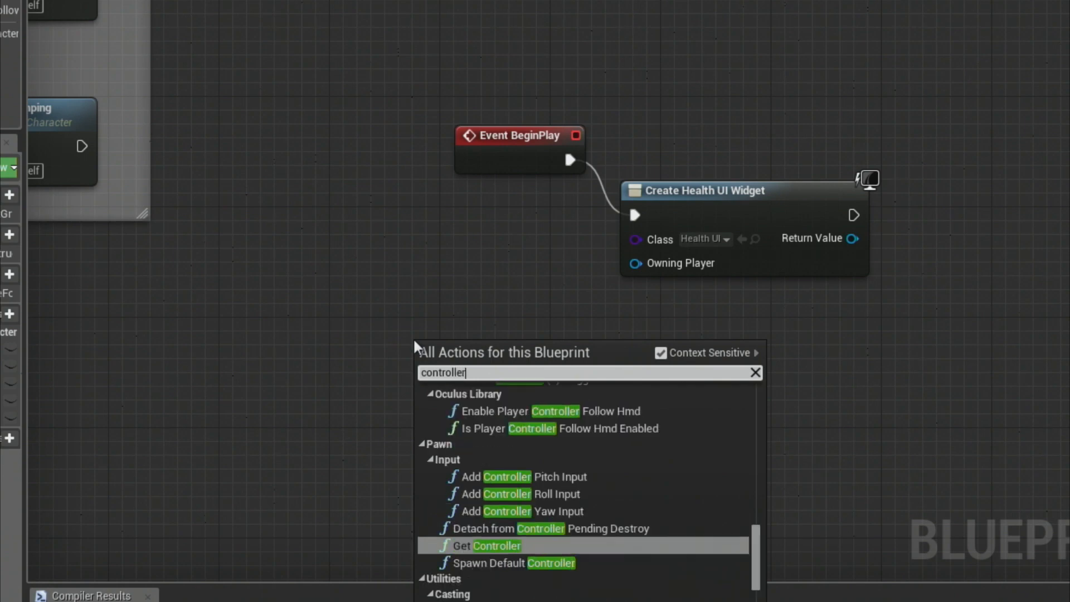
pyautogui.click(493, 545)
pyautogui.moveTo(526, 363); pyautogui.dragTo(273, 315)
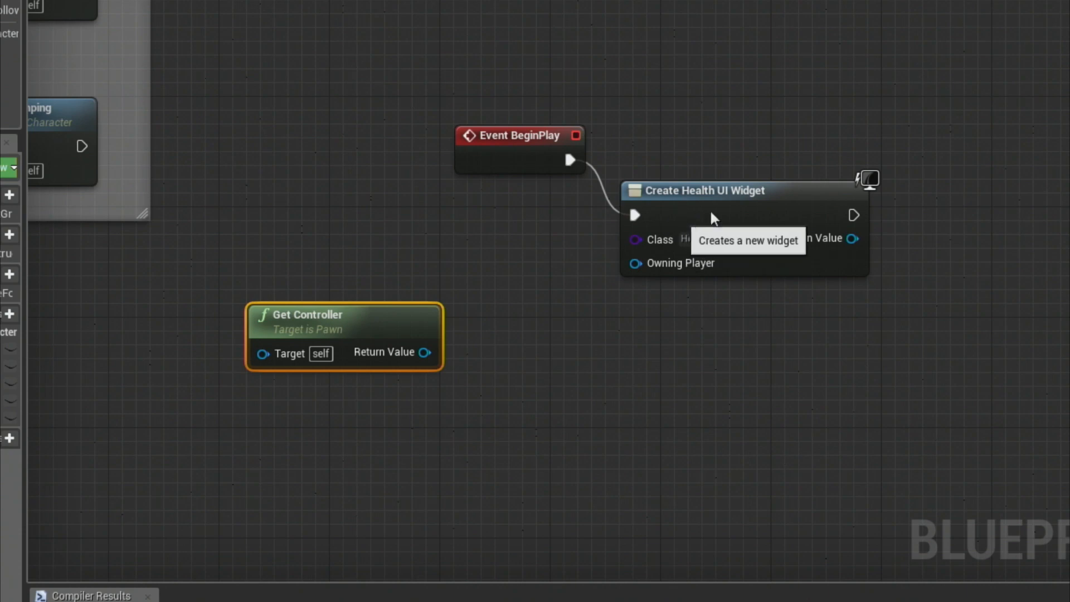
# Step: Cast the Get Controller return value to PlayerController and convert the cast node to a pure cast
pyautogui.moveTo(711, 214); pyautogui.dragTo(780, 200)
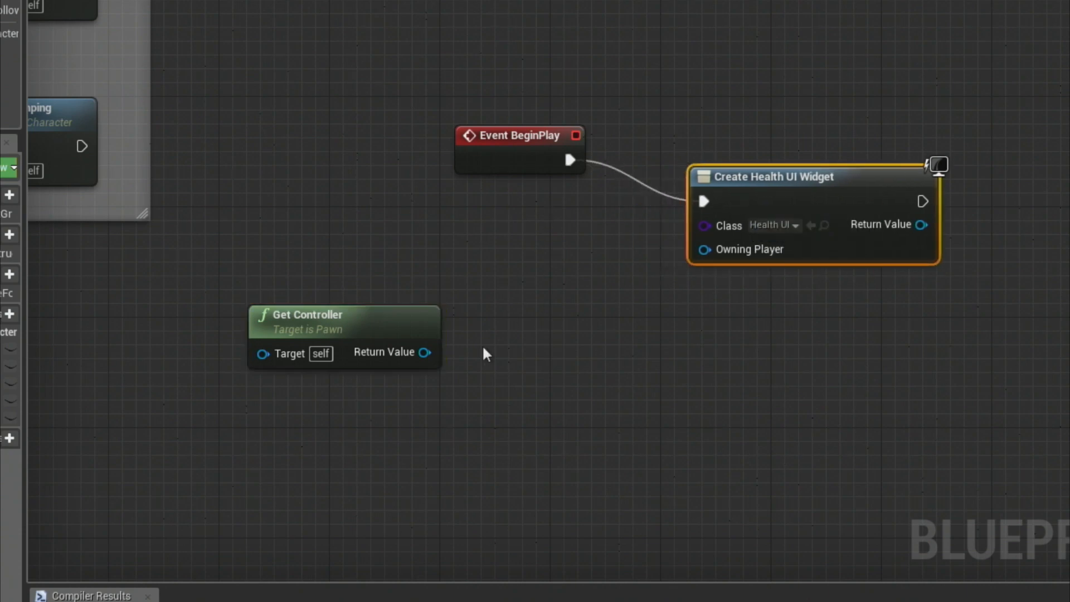
pyautogui.moveTo(424, 353); pyautogui.dragTo(486, 318)
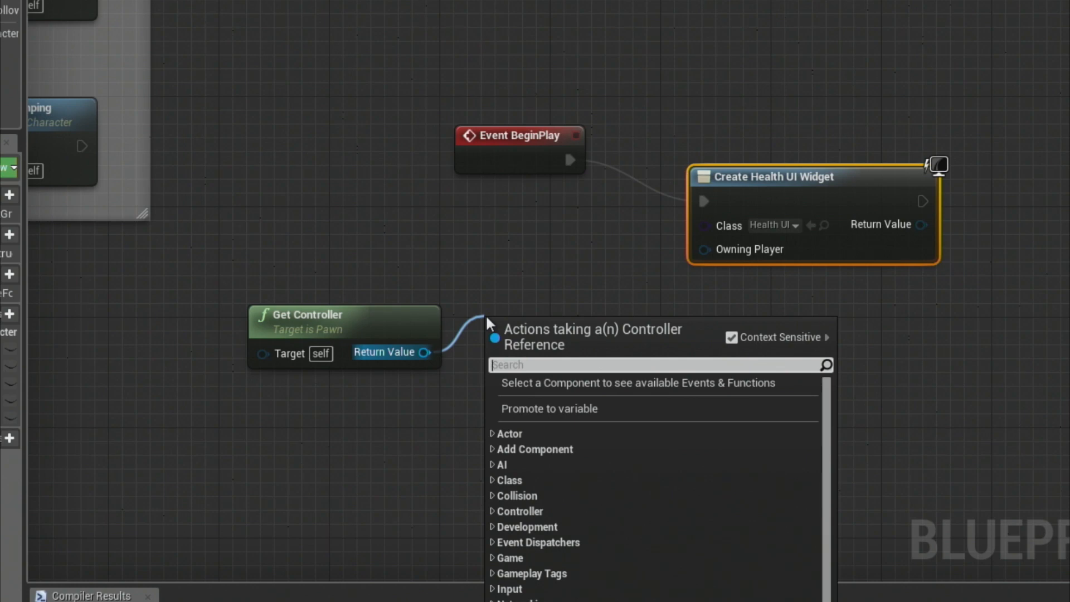
pyautogui.write('playerco')
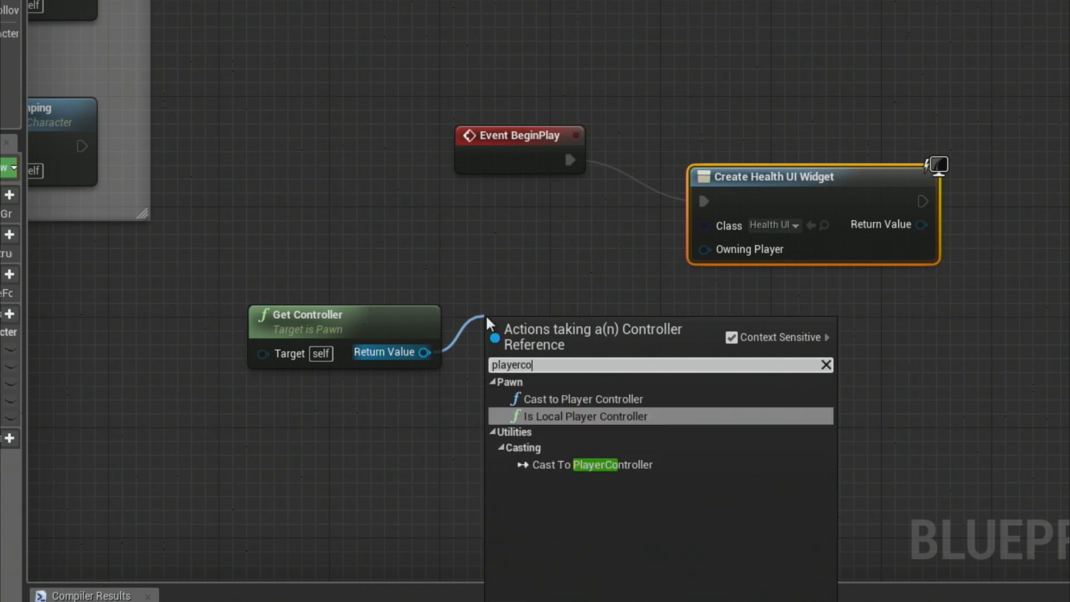
pyautogui.click(610, 466)
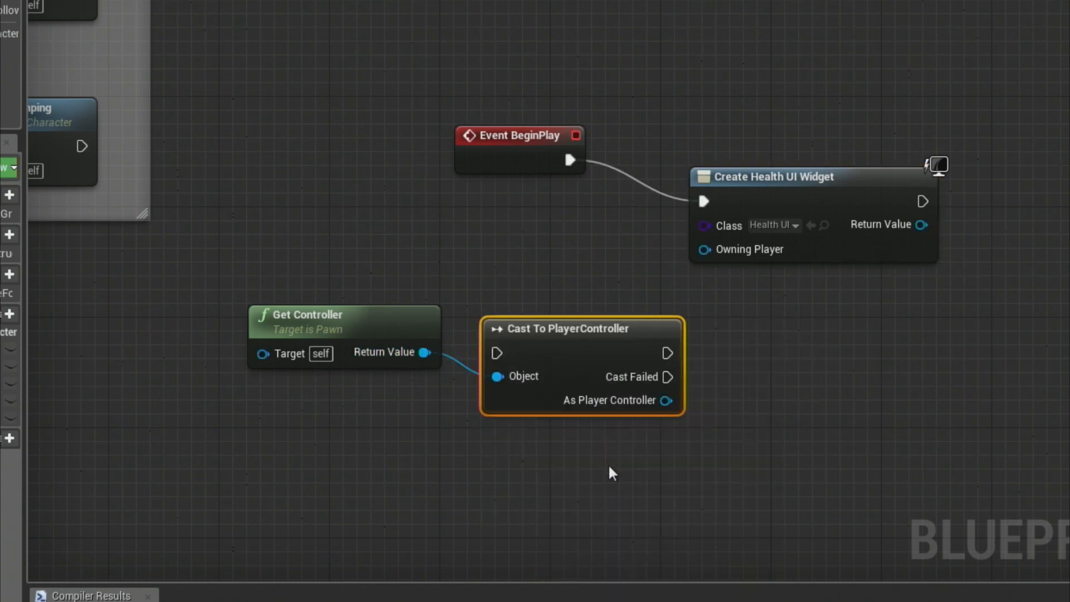
pyautogui.rightClick(567, 377)
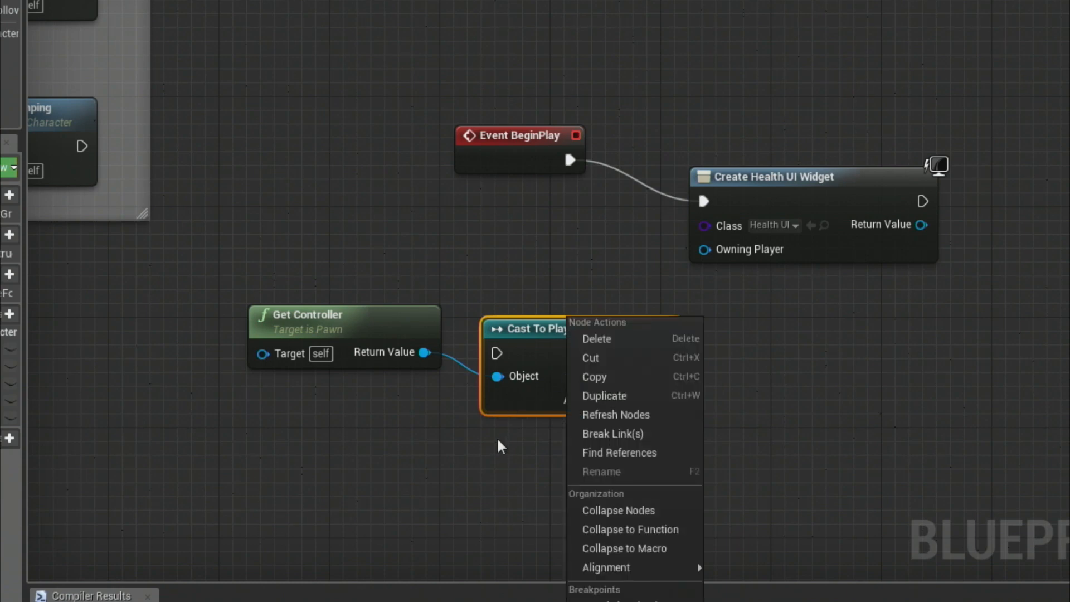
pyautogui.click(548, 355)
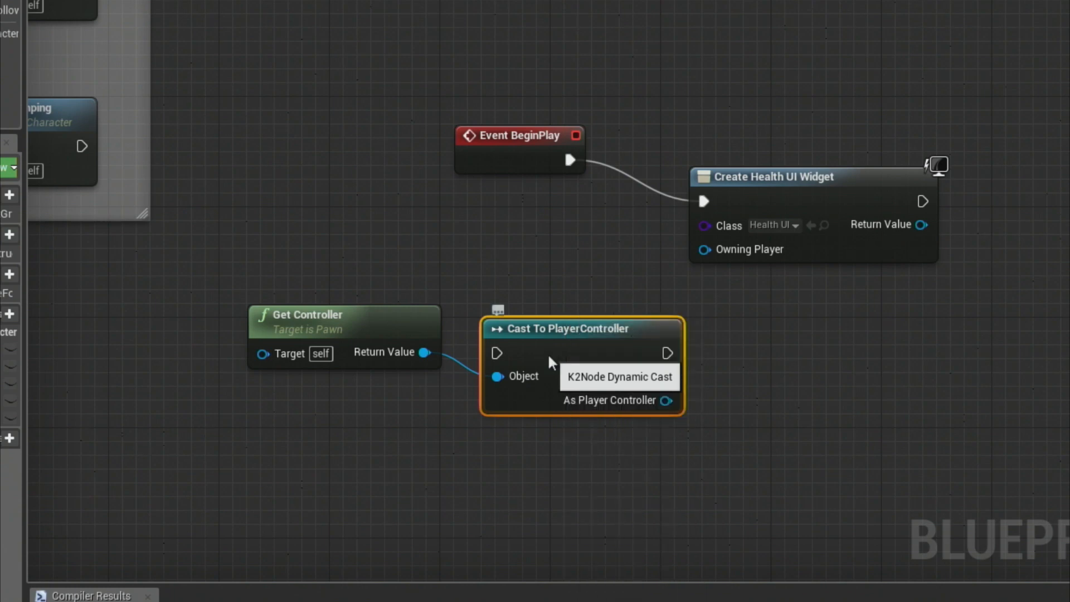
pyautogui.rightClick(549, 355)
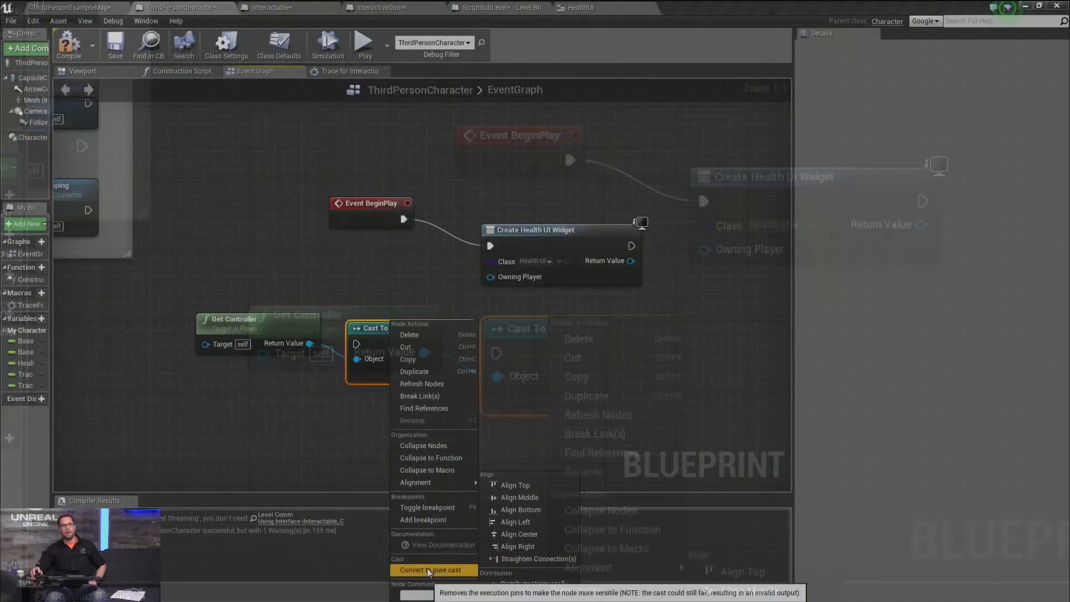
pyautogui.click(428, 569)
# Step: Connect As Player Controller to the widget node's Owning Player input and line up the controller and cast nodes beside it
pyautogui.moveTo(425, 412); pyautogui.dragTo(354, 455, button='right')
pyautogui.moveTo(464, 287); pyautogui.dragTo(500, 313)
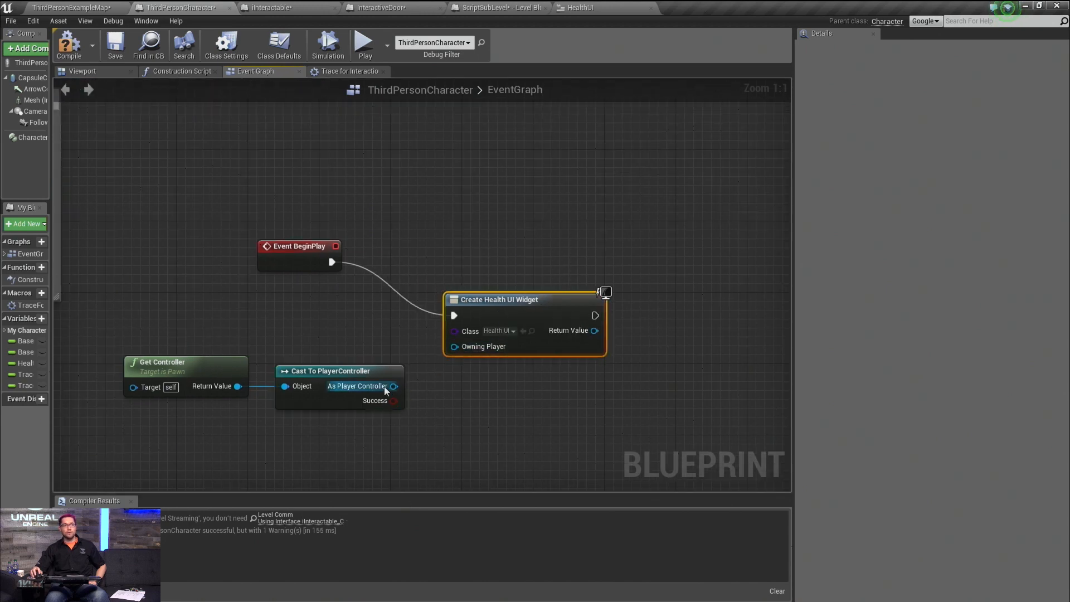
pyautogui.moveTo(393, 387)
pyautogui.mouseDown()
pyautogui.moveTo(448, 336)
pyautogui.moveTo(468, 346)
pyautogui.mouseUp()
pyautogui.moveTo(346, 371); pyautogui.dragTo(364, 344)
pyautogui.moveTo(210, 356); pyautogui.dragTo(238, 330)
pyautogui.click(267, 411)
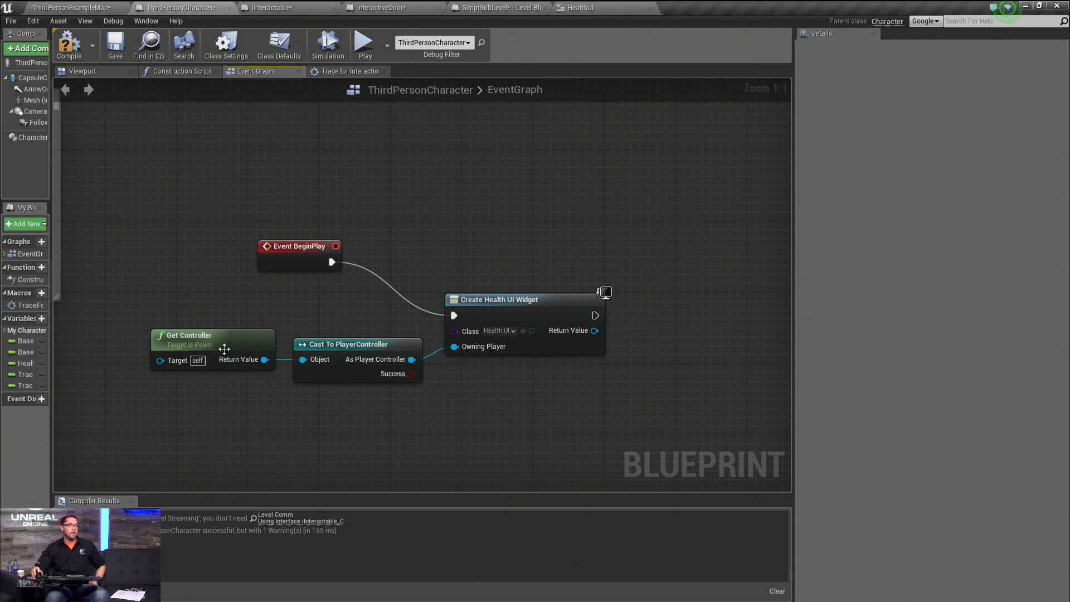
# Step: Promote the Create Health UI Widget return value to a variable named CharacterHUD and place its SET node closer
pyautogui.moveTo(591, 387)
pyautogui.mouseDown(button='right')
pyautogui.moveTo(527, 328)
pyautogui.moveTo(491, 324)
pyautogui.mouseUp(button='right')
pyautogui.click(460, 254)
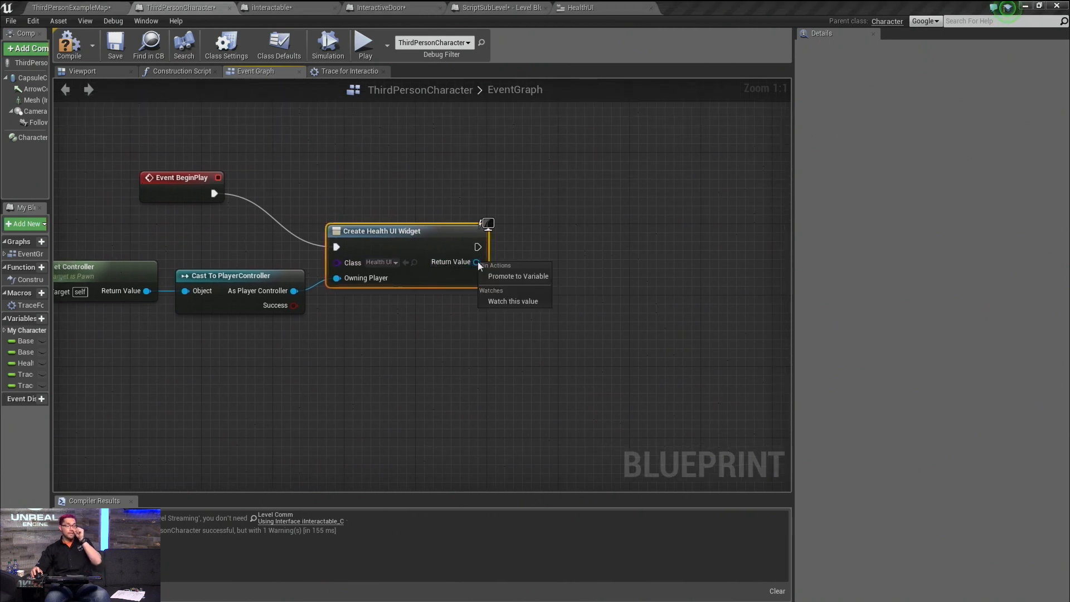
pyautogui.click(520, 275)
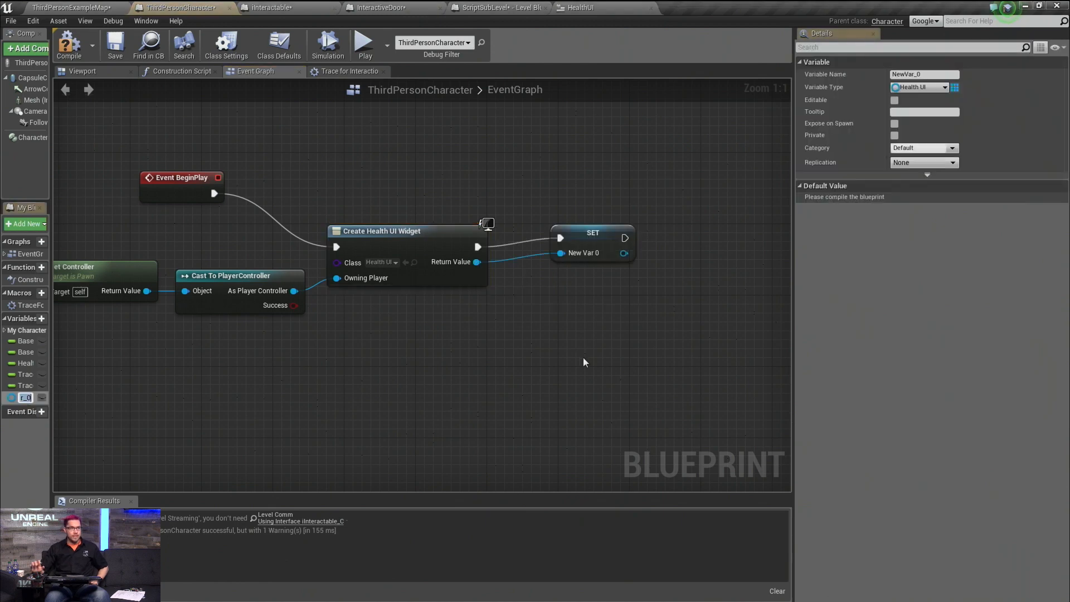
pyautogui.write('CharacterHUD')
pyautogui.press('Return')
pyautogui.moveTo(613, 246); pyautogui.dragTo(567, 254)
# Step: Add an Add to Viewport node from the CharacterHUD SET output, and compile and save the blueprint
pyautogui.moveTo(614, 336); pyautogui.dragTo(513, 326, button='right')
pyautogui.moveTo(491, 251); pyautogui.dragTo(533, 252)
pyautogui.write('add to')
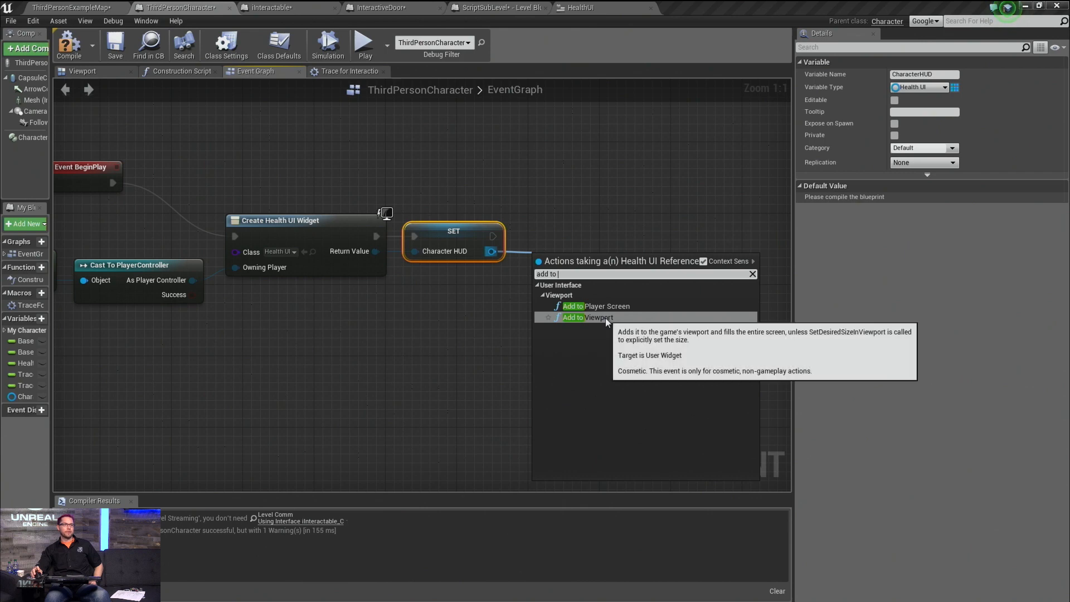
pyautogui.click(606, 318)
pyautogui.moveTo(572, 258); pyautogui.dragTo(570, 213)
pyautogui.click(411, 342)
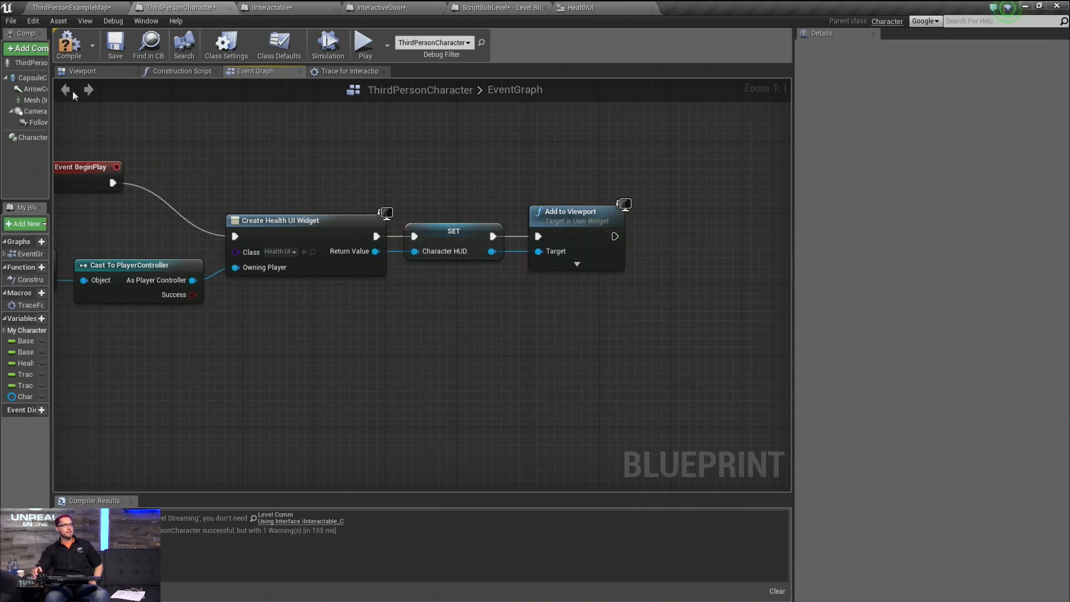
pyautogui.click(69, 46)
pyautogui.click(111, 55)
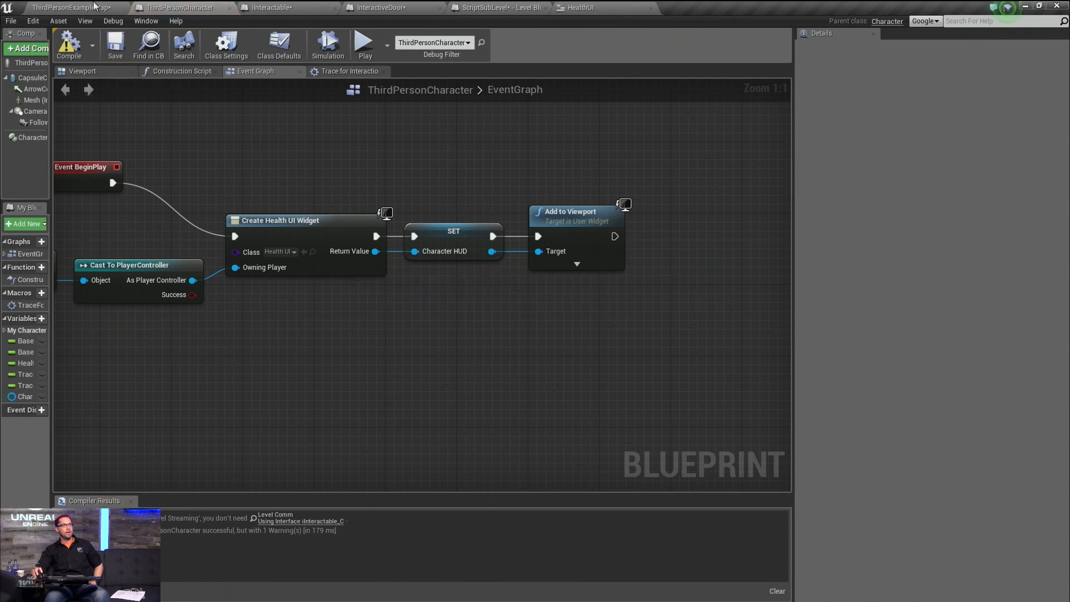
# Step: Delete the level communication call, Get Streaming Level and Print String nodes attached to InputAction QueryData, keeping the input event
pyautogui.moveTo(179, 169); pyautogui.dragTo(337, 585, button='right')
pyautogui.moveTo(375, 276); pyautogui.dragTo(281, 550, button='right')
pyautogui.scroll(-4, 350, 287)
pyautogui.moveTo(354, 245); pyautogui.dragTo(291, 403, button='right')
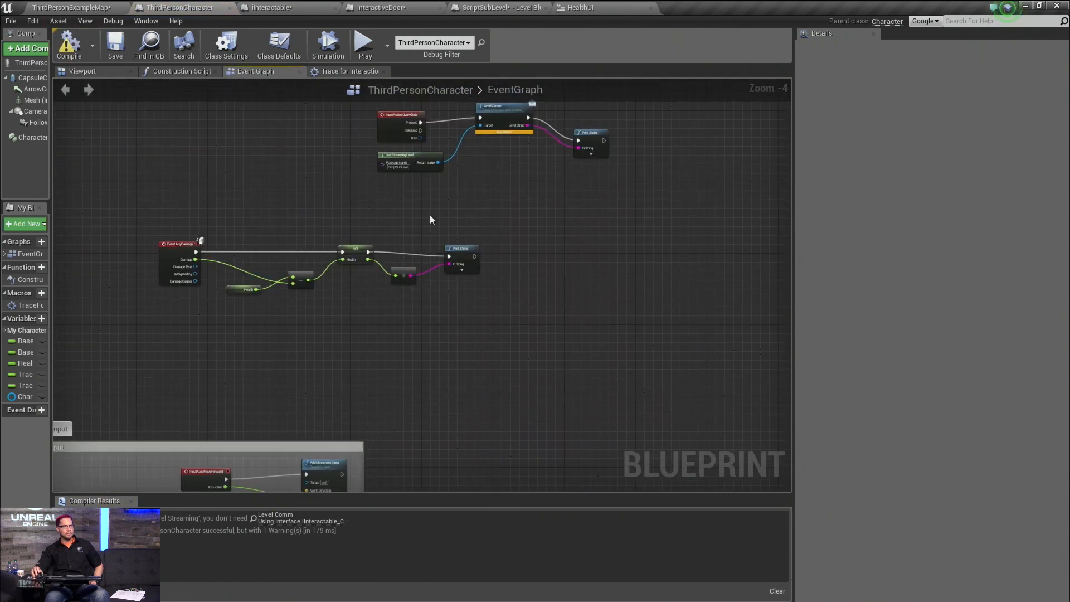
pyautogui.moveTo(393, 248); pyautogui.dragTo(226, 395, button='right')
pyautogui.scroll(4, 317, 287)
pyautogui.moveTo(264, 170); pyautogui.dragTo(592, 387)
pyautogui.press('Delete')
pyautogui.moveTo(262, 360); pyautogui.dragTo(219, 393)
pyautogui.moveTo(303, 238); pyautogui.dragTo(227, 363)
pyautogui.press('Delete')
# Step: Move InputAction QueryData beside the unconnected TraceForInteraction node, link Pressed to it, and compile the blueprint
pyautogui.moveTo(304, 310); pyautogui.dragTo(452, 428, button='right')
pyautogui.moveTo(297, 363); pyautogui.dragTo(64, 195)
pyautogui.moveTo(203, 242); pyautogui.dragTo(394, 435, button='right')
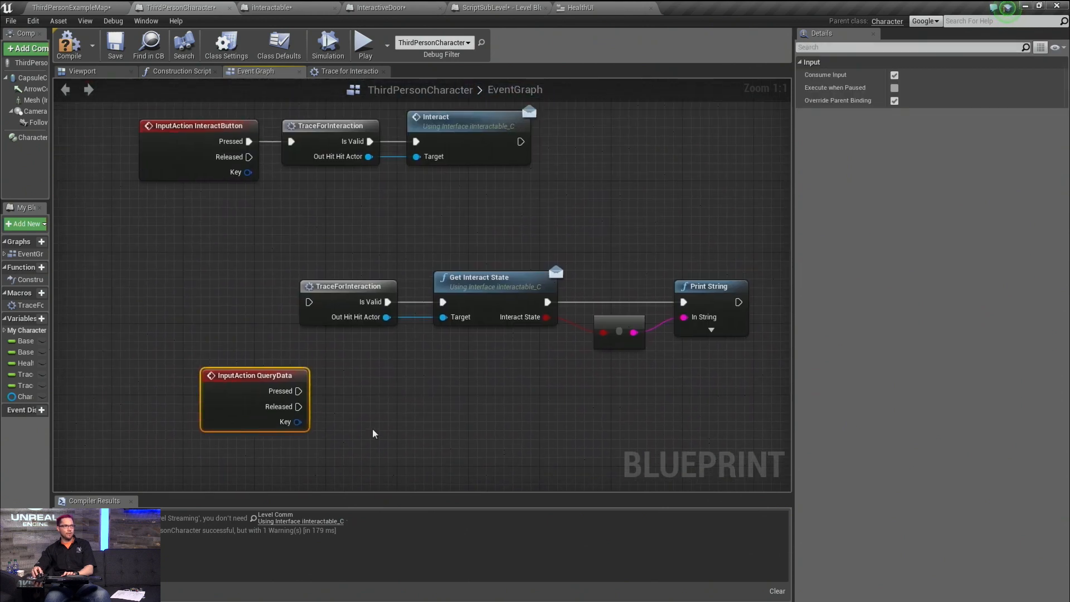
pyautogui.moveTo(255, 376); pyautogui.dragTo(308, 302)
pyautogui.click(348, 368)
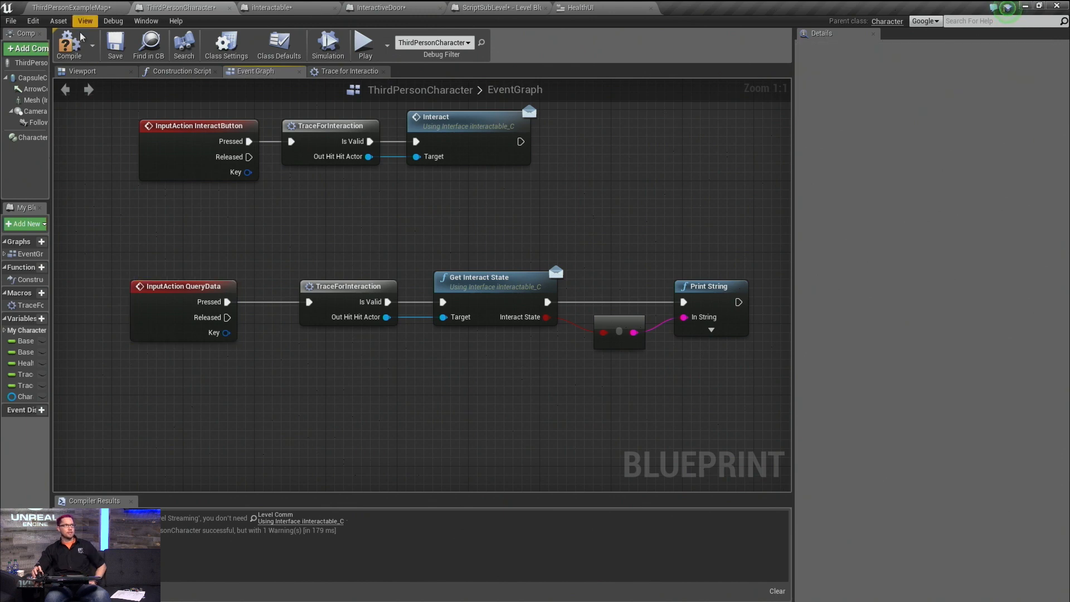
pyautogui.click(69, 44)
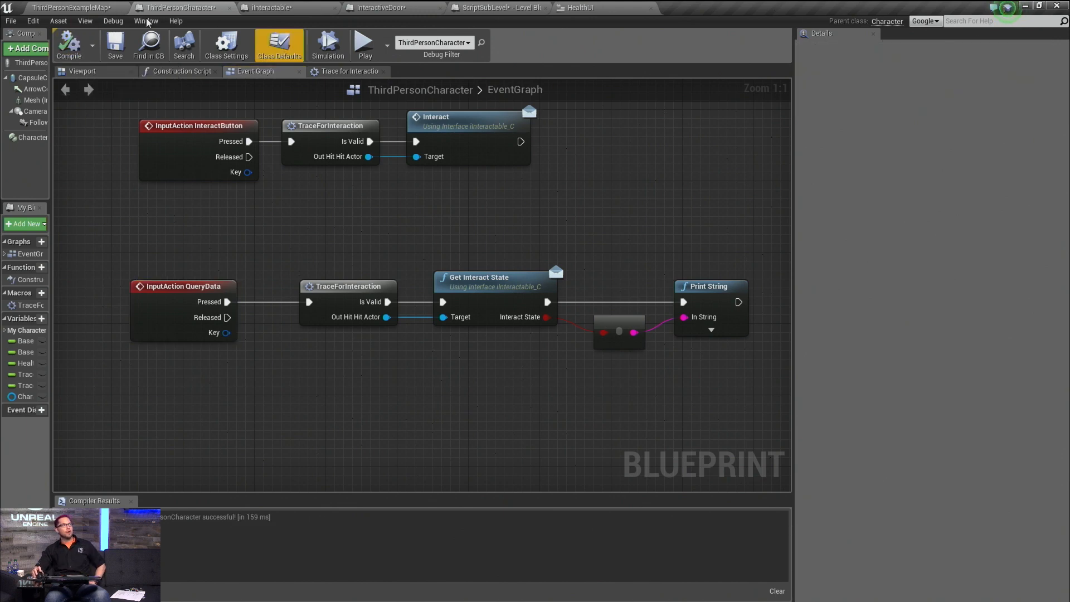
# Step: Play the ThirdPersonExampleMap level, run and jump with the character to check the health bar overlay, and stop the session
pyautogui.click(38, 7)
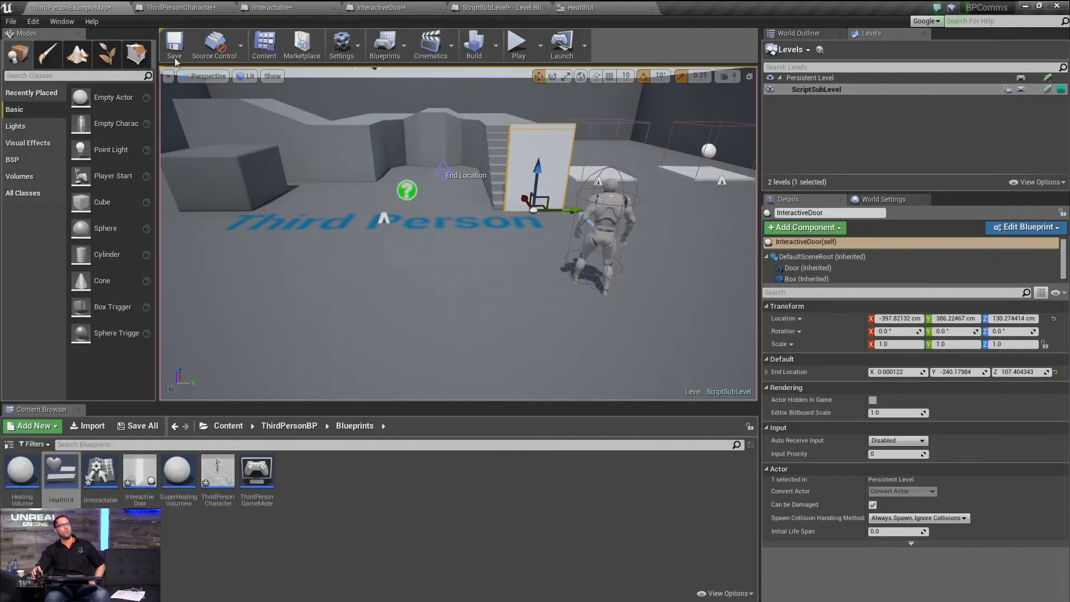
pyautogui.click(518, 45)
pyautogui.press('w')
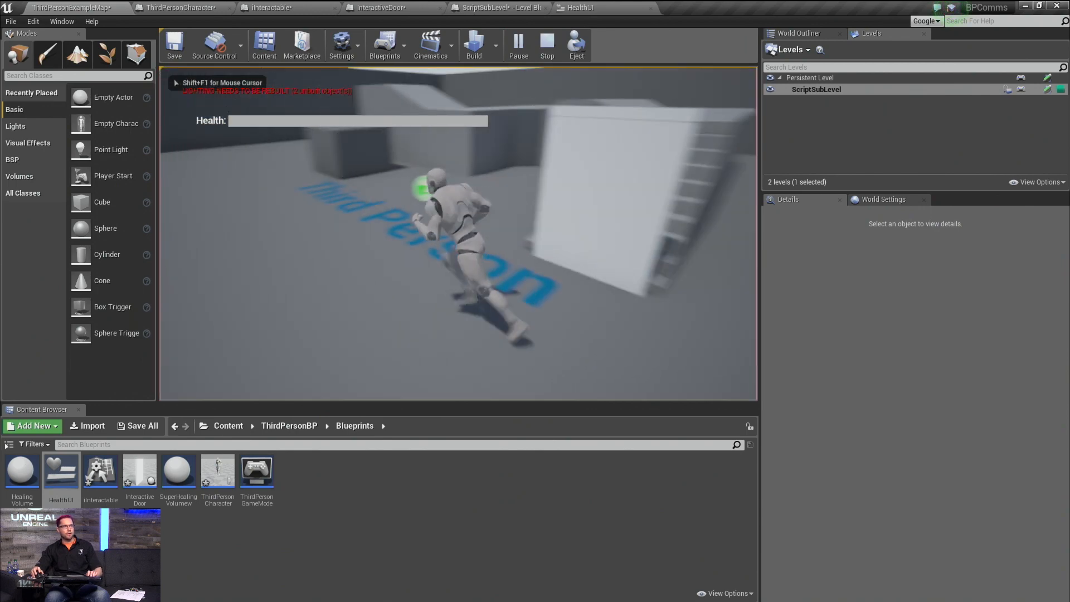
pyautogui.press('space')
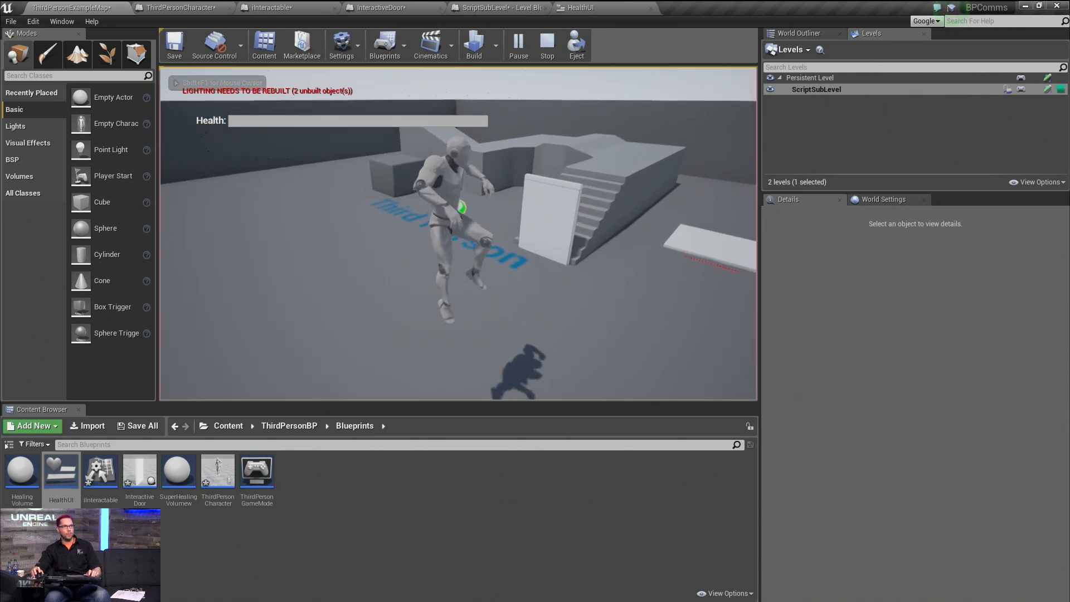
pyautogui.press('w')
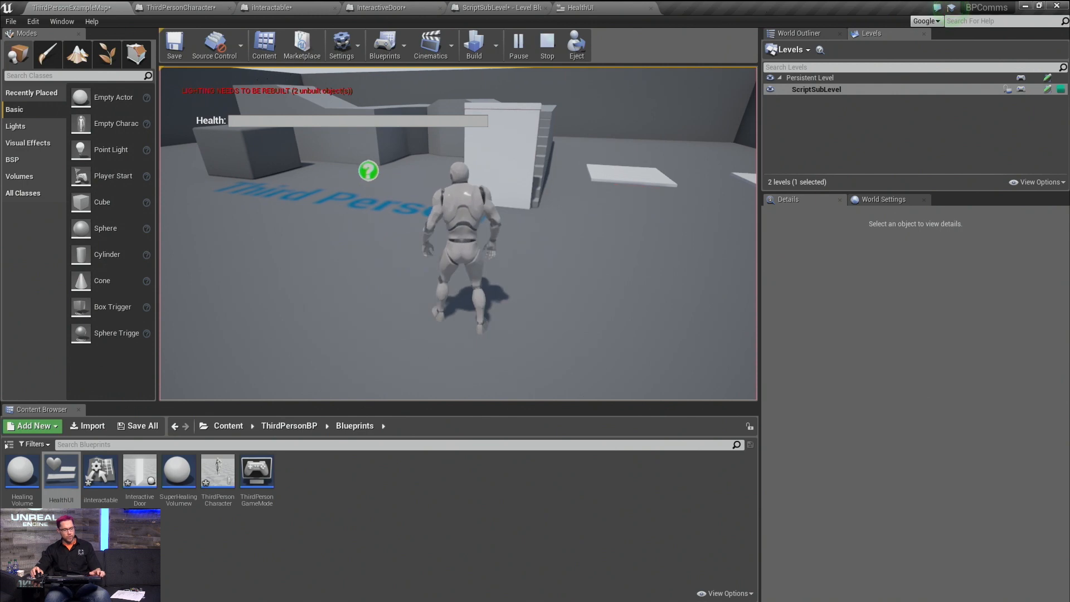
pyautogui.press('Escape')
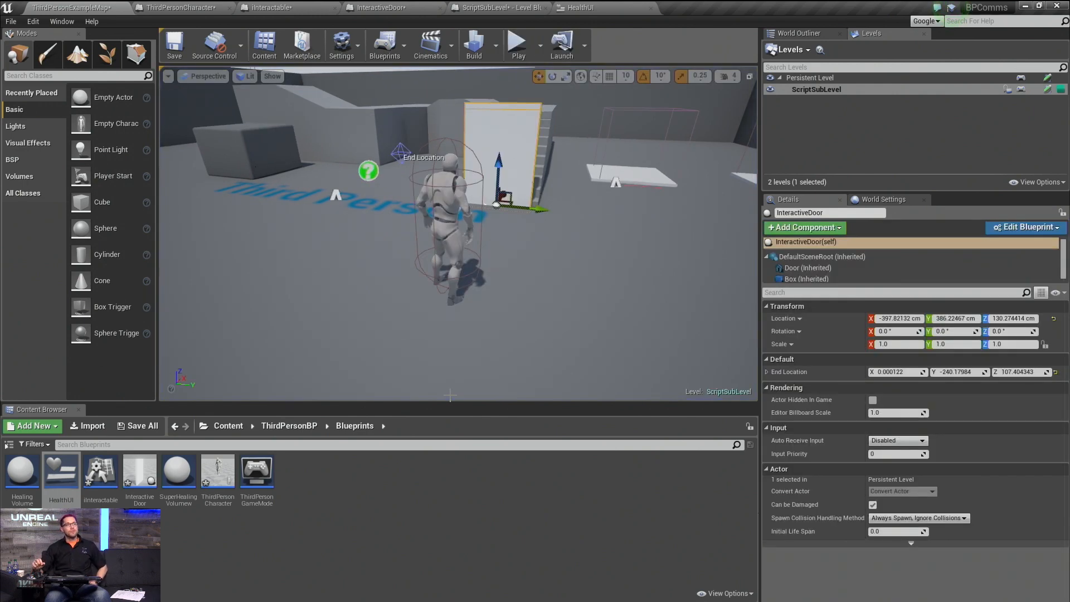
# Step: Set the HealthBar's Percent to about 0.29 in the HealthUI widget and look at its binding option
pyautogui.click(580, 7)
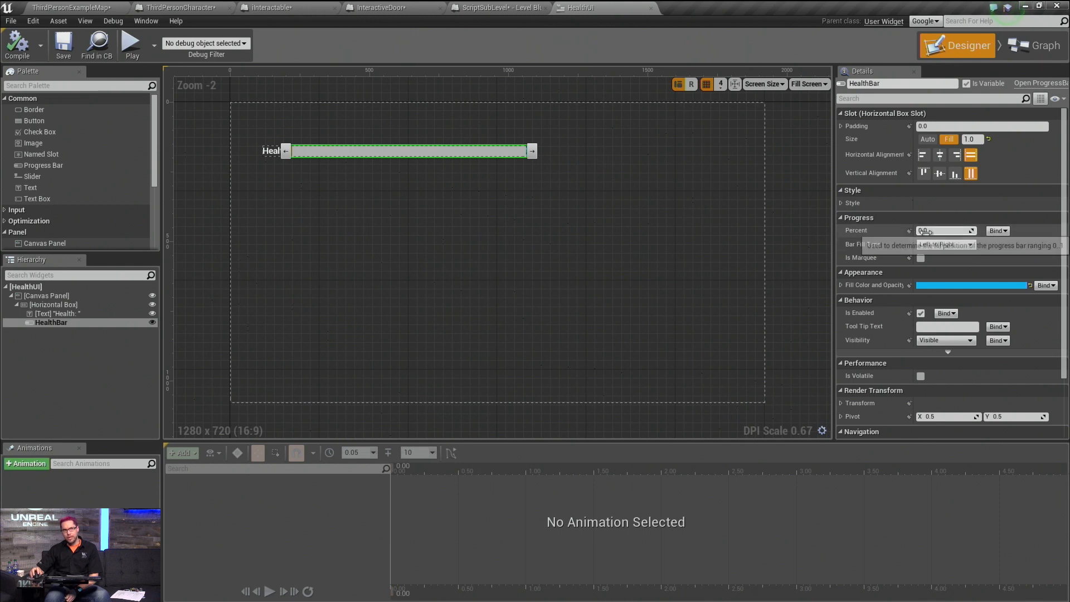
pyautogui.moveTo(965, 233)
pyautogui.mouseDown()
pyautogui.moveTo(983, 232)
pyautogui.moveTo(970, 232)
pyautogui.mouseUp()
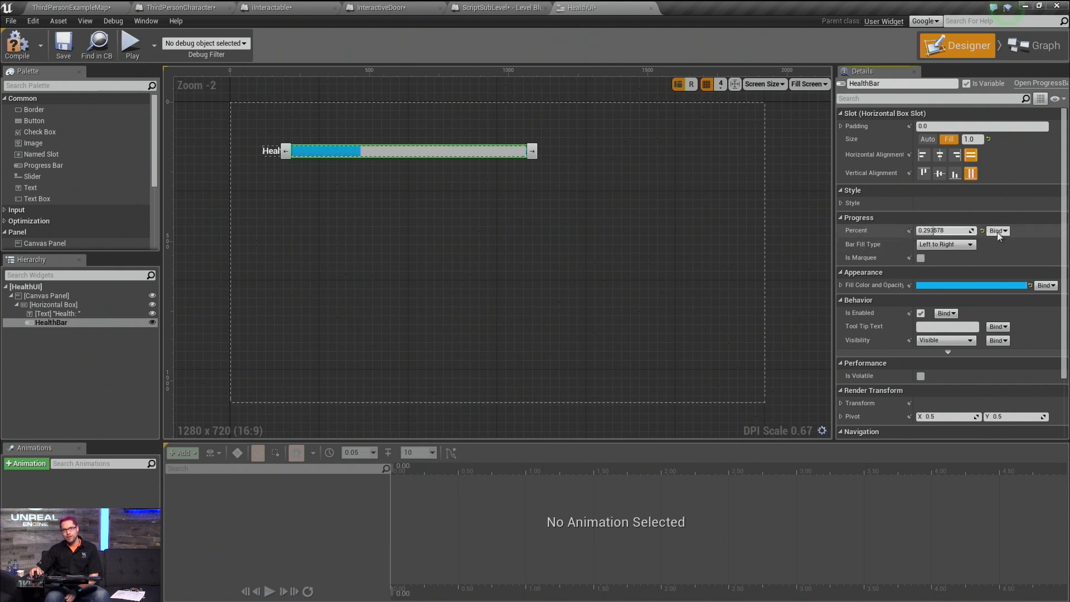
pyautogui.click(998, 231)
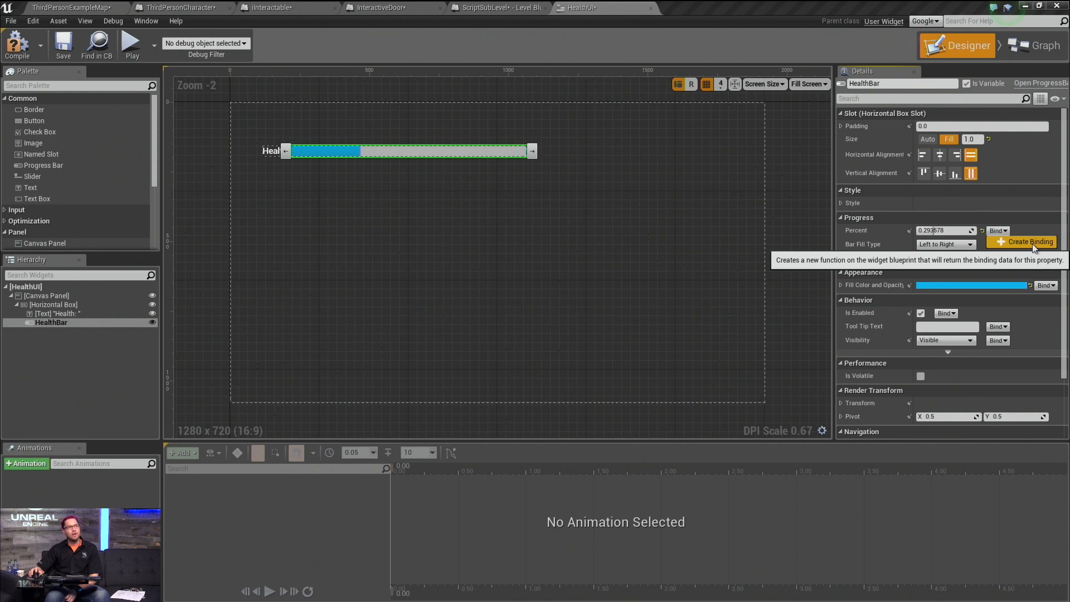
pyautogui.click(520, 256)
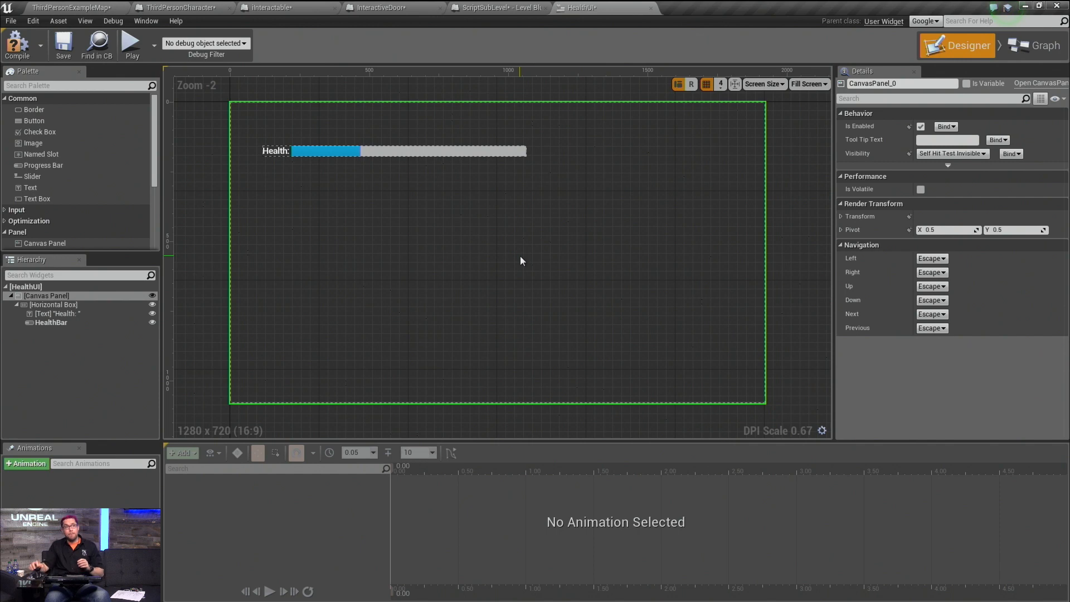
pyautogui.click(56, 323)
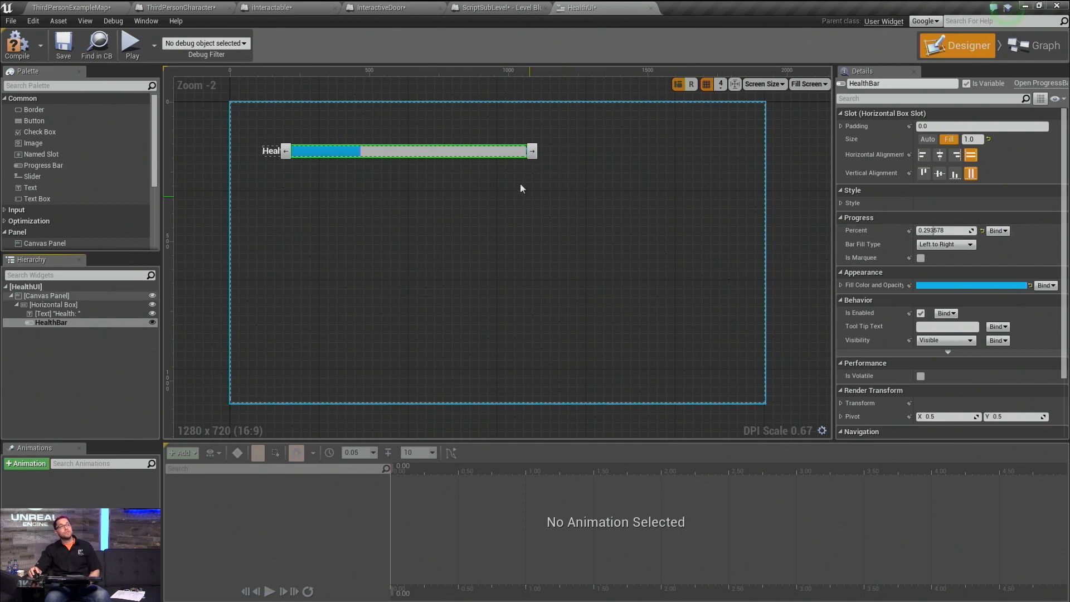
# Step: Examine how Event AnyDamage updates the Health variable in the ThirdPersonCharacter event graph
pyautogui.click(194, 8)
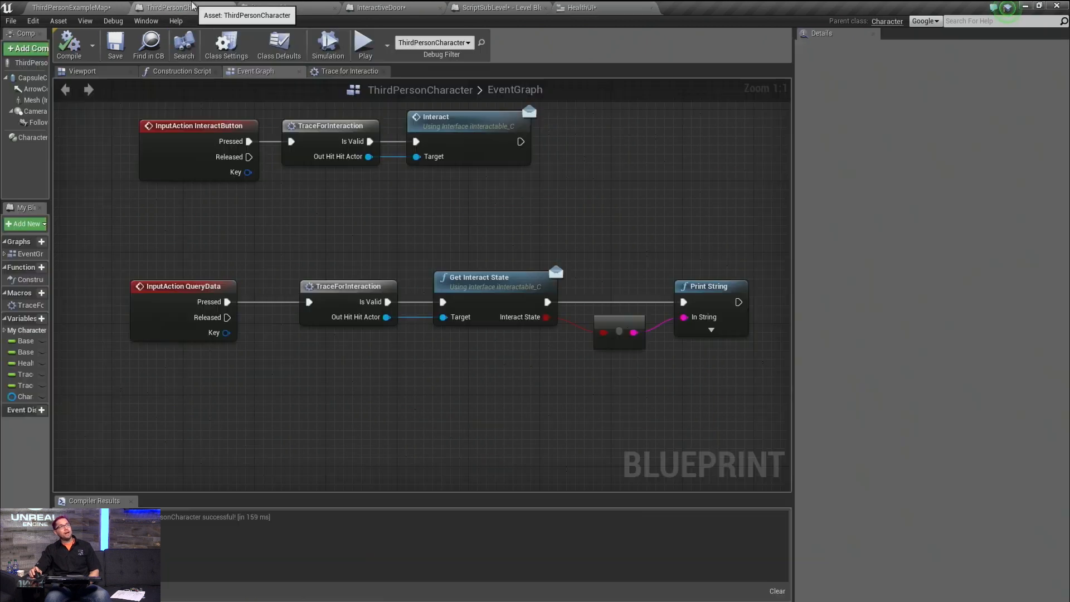
pyautogui.moveTo(282, 241); pyautogui.dragTo(279, 150, button='right')
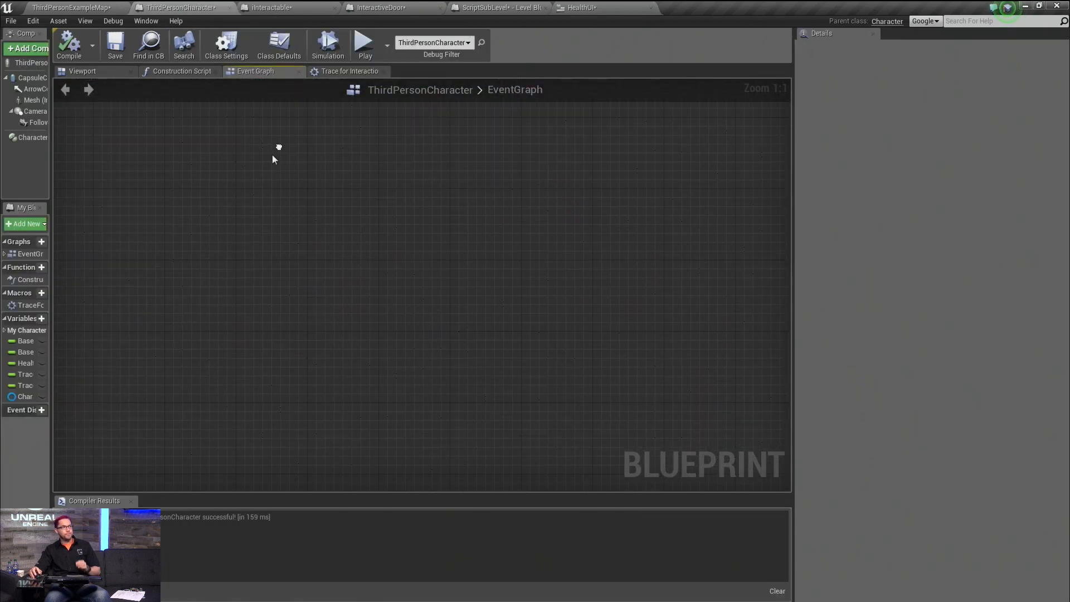
pyautogui.moveTo(53, 304); pyautogui.dragTo(154, 307)
pyautogui.scroll(-6, 376, 380)
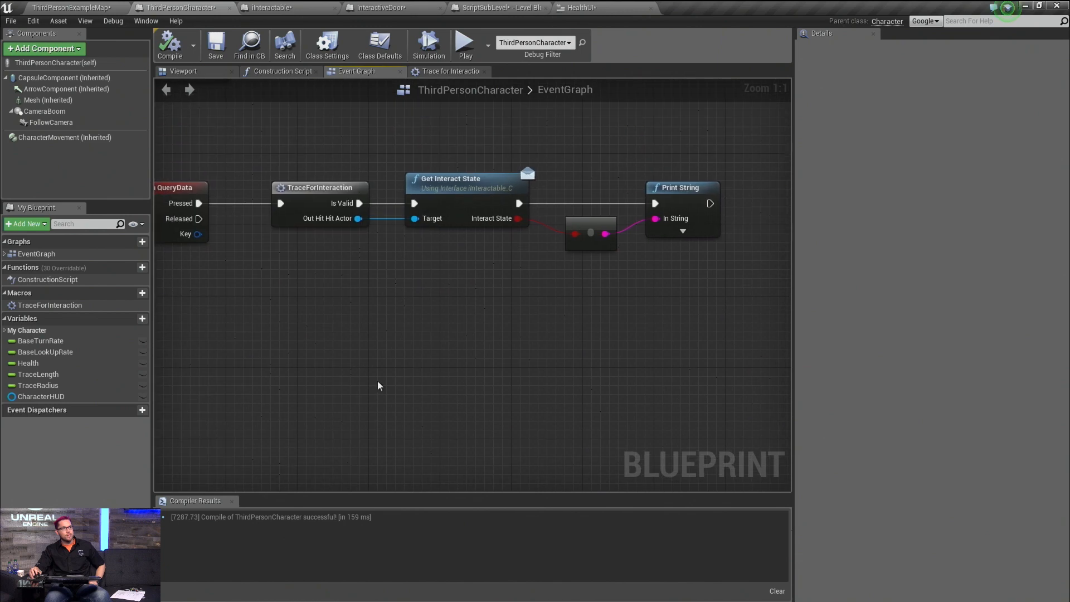
pyautogui.moveTo(382, 337); pyautogui.dragTo(437, 288, button='right')
pyautogui.moveTo(427, 374); pyautogui.dragTo(454, 210, button='right')
pyautogui.scroll(5, 454, 210)
pyautogui.moveTo(455, 249); pyautogui.dragTo(442, 161, button='right')
pyautogui.moveTo(233, 245); pyautogui.dragTo(276, 237)
pyautogui.moveTo(493, 346)
pyautogui.mouseDown(button='right')
pyautogui.moveTo(433, 292)
pyautogui.moveTo(375, 338)
pyautogui.moveTo(382, 341)
pyautogui.mouseUp(button='right')
pyautogui.moveTo(426, 248)
pyautogui.mouseDown()
pyautogui.moveTo(390, 220)
pyautogui.moveTo(399, 238)
pyautogui.mouseUp()
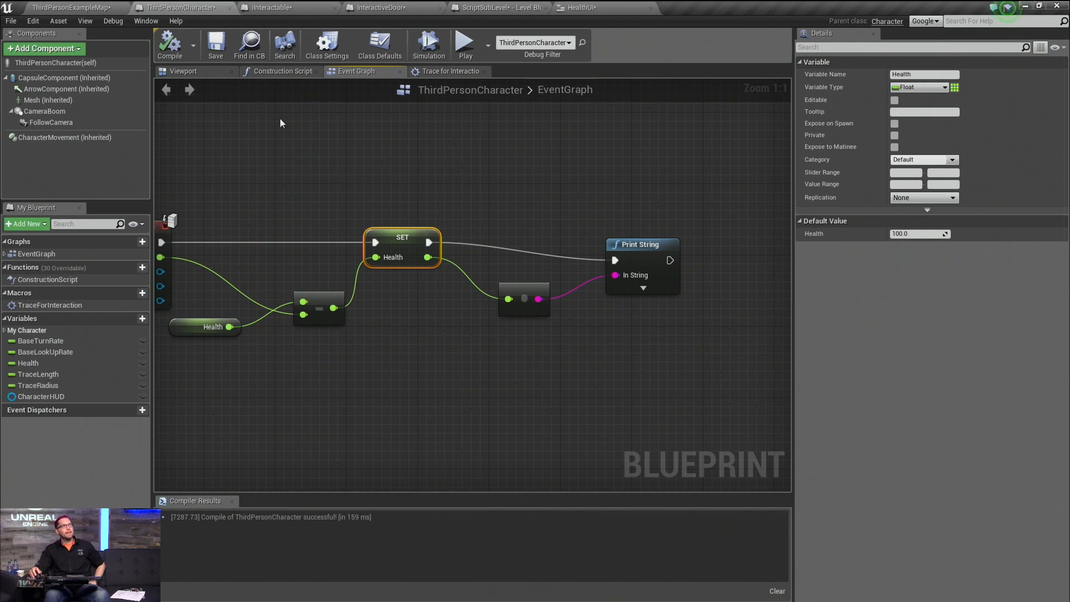
# Step: Open the HealingVolume blueprint from the level's Blueprints folder and examine how it sets the character's Health on overlap
pyautogui.click(78, 7)
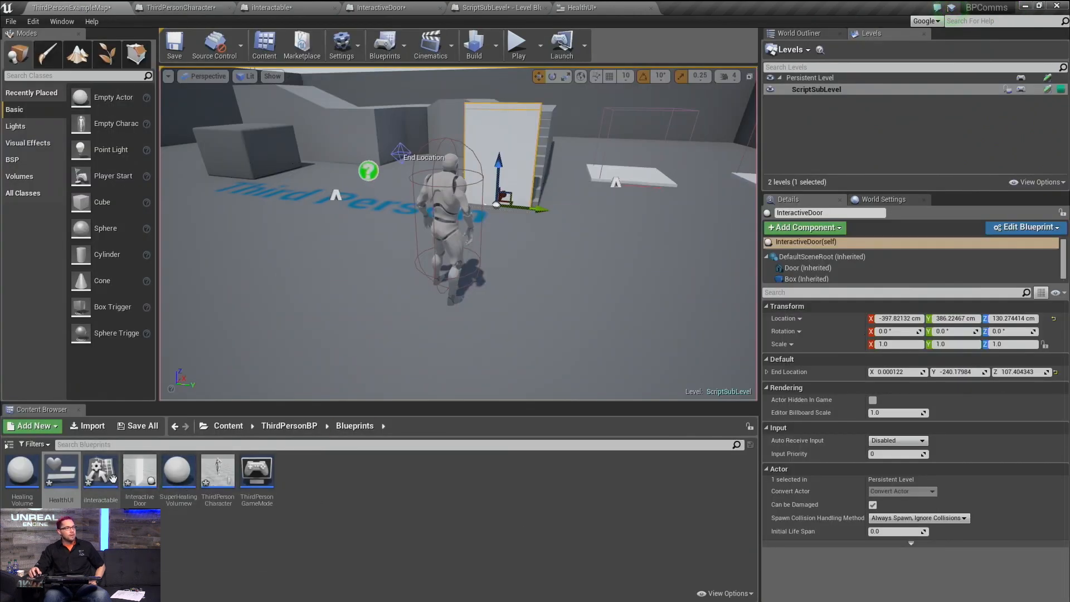
pyautogui.click(24, 473)
pyautogui.moveTo(568, 304); pyautogui.dragTo(479, 302, button='right')
pyautogui.click(476, 257)
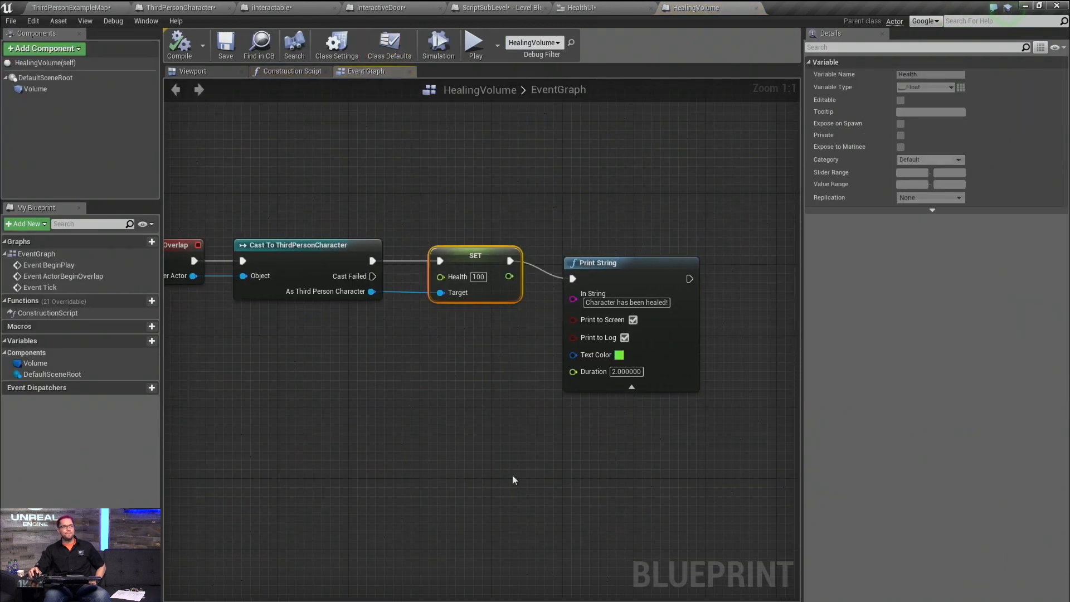
pyautogui.click(457, 185)
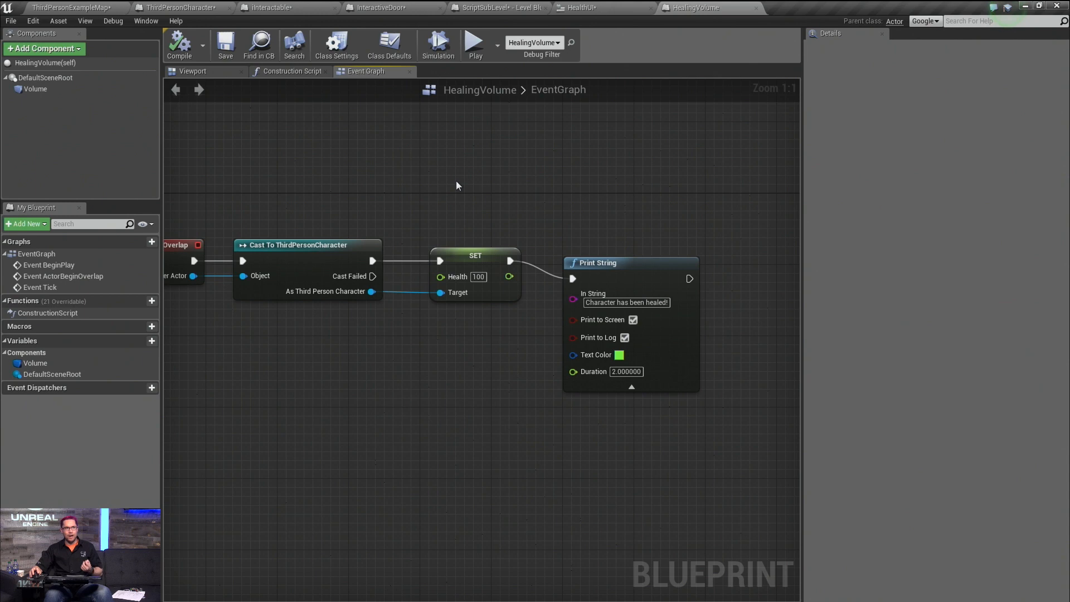
pyautogui.moveTo(448, 191); pyautogui.dragTo(663, 486)
# Step: Create a new function named HealAll in the ThirdPersonCharacter blueprint
pyautogui.click(183, 6)
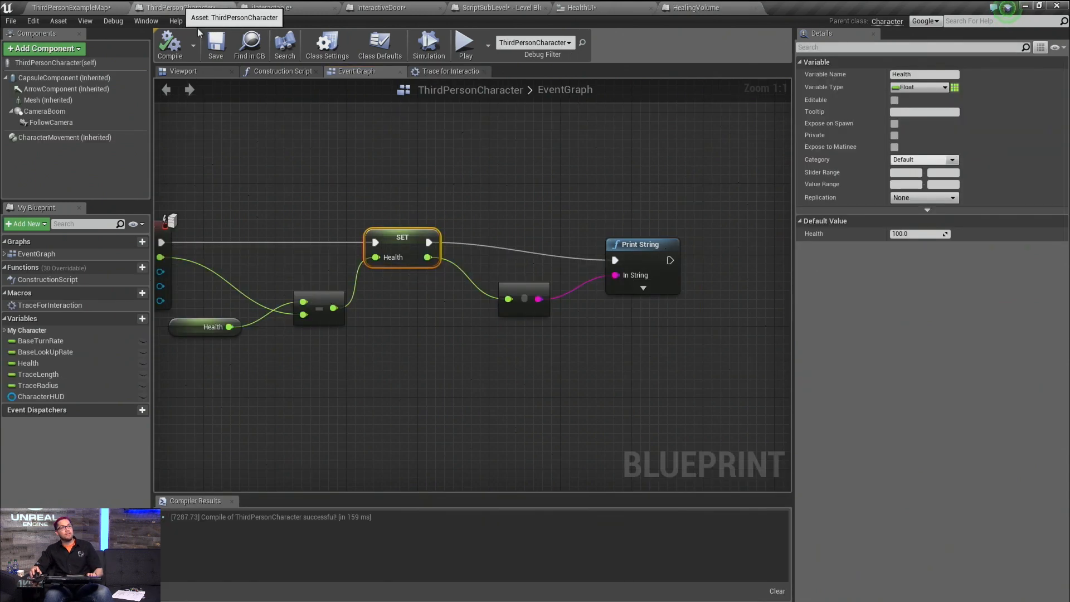
pyautogui.moveTo(413, 347); pyautogui.dragTo(467, 289, button='right')
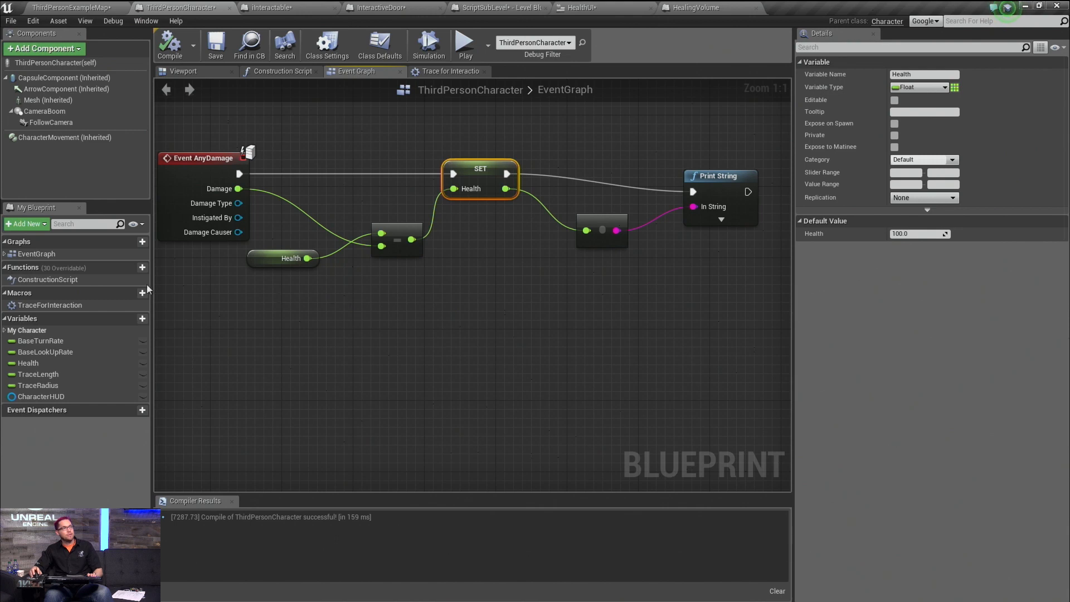
pyautogui.click(137, 269)
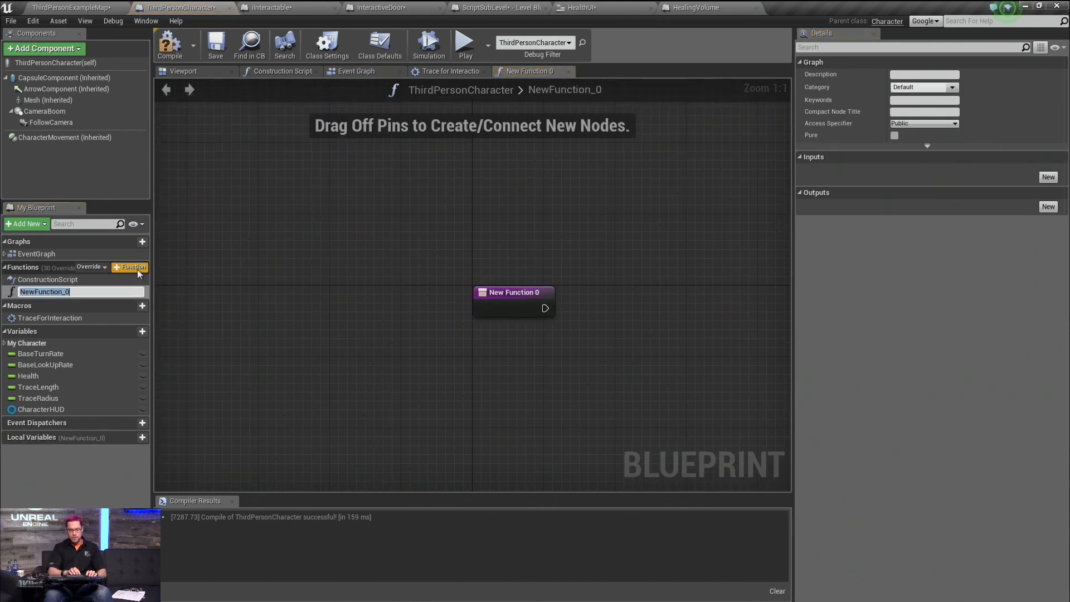
pyautogui.write('HealAl')
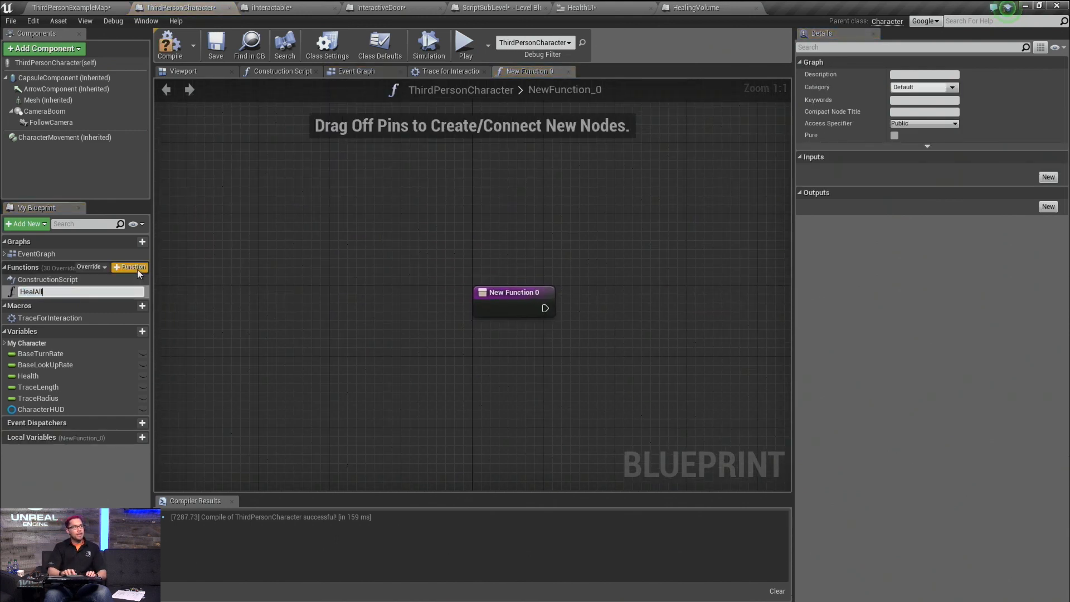
pyautogui.write('l')
pyautogui.press('Return')
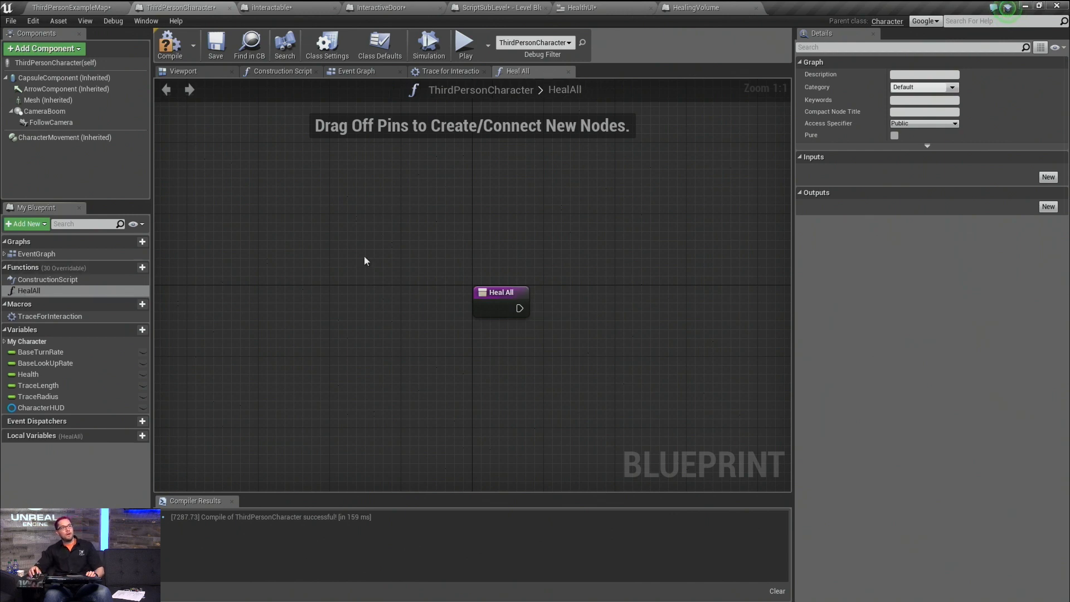
# Step: Add a Set Health node with value 100 to HealAll, link it to the function entry, and compile the blueprint
pyautogui.moveTo(545, 315); pyautogui.dragTo(415, 276, button='right')
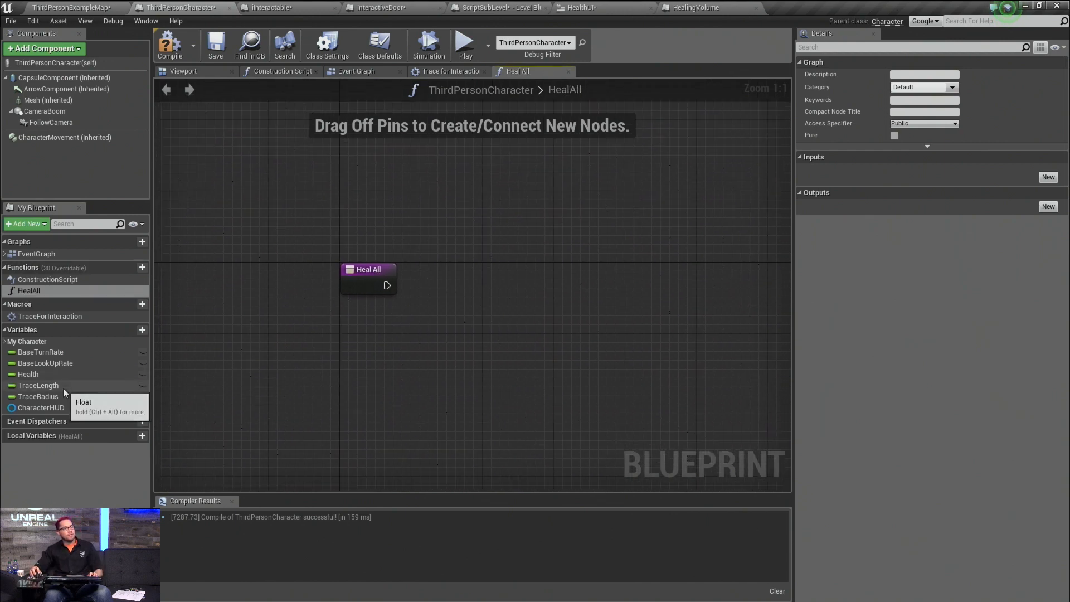
pyautogui.moveTo(38, 374)
pyautogui.keyDown('alt'); pyautogui.mouseDown()
pyautogui.moveTo(445, 282)
pyautogui.moveTo(433, 296)
pyautogui.moveTo(458, 294)
pyautogui.mouseUp(); pyautogui.keyUp('alt')
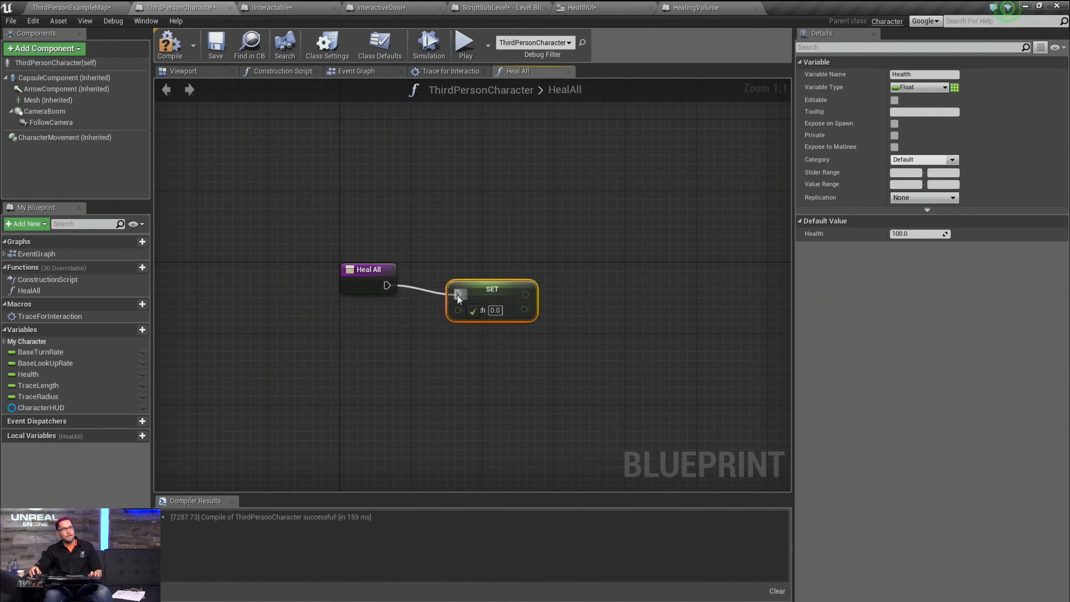
pyautogui.click(500, 315)
pyautogui.write('100')
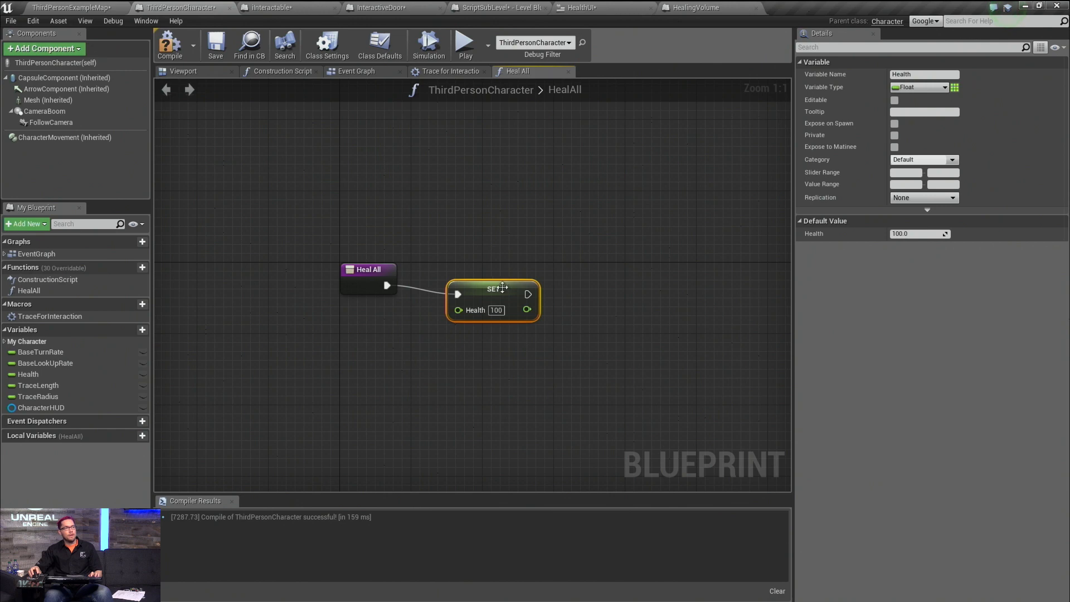
pyautogui.moveTo(502, 287); pyautogui.dragTo(476, 278)
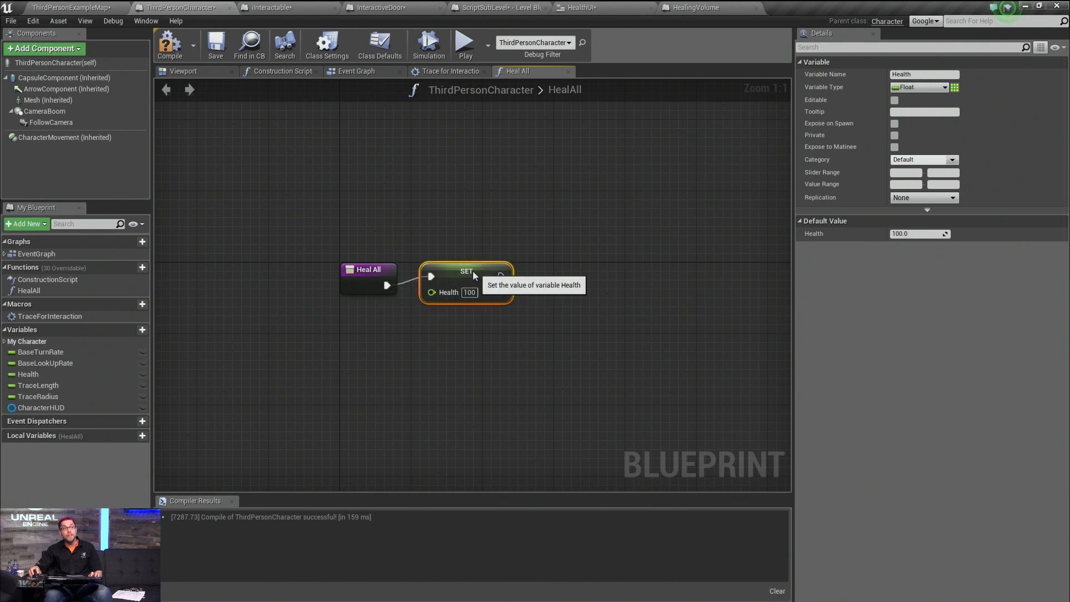
pyautogui.click(171, 49)
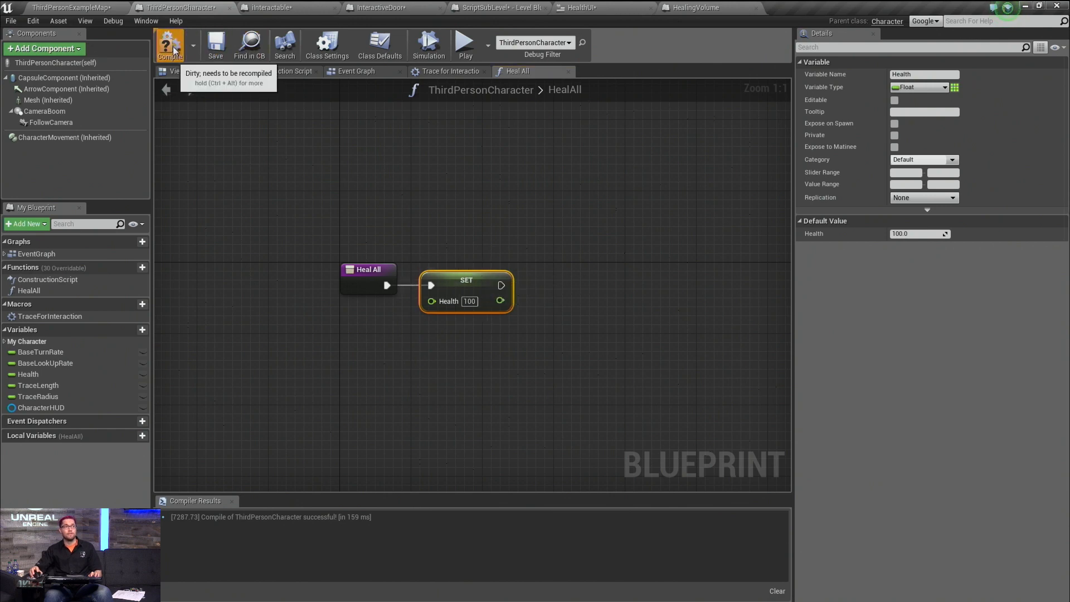
# Step: Delete the Set Health and Print String nodes following Cast To ThirdPersonCharacter in the HealingVolume event graph
pyautogui.click(725, 7)
pyautogui.moveTo(426, 201); pyautogui.dragTo(637, 435)
pyautogui.moveTo(415, 161); pyautogui.dragTo(525, 355)
pyautogui.press('Delete')
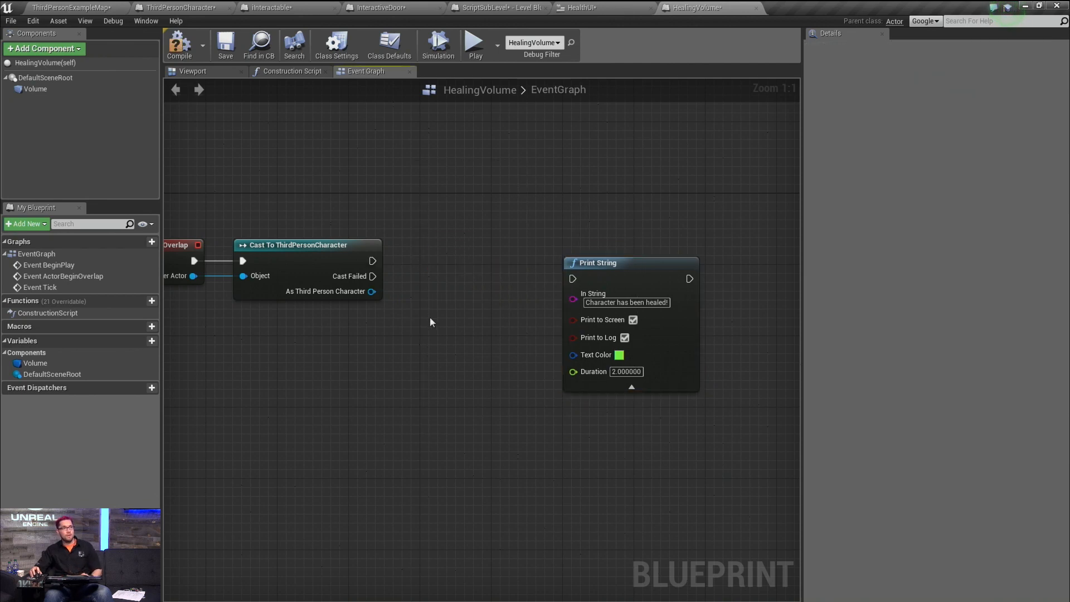
pyautogui.moveTo(480, 223); pyautogui.dragTo(683, 549)
pyautogui.press('Delete')
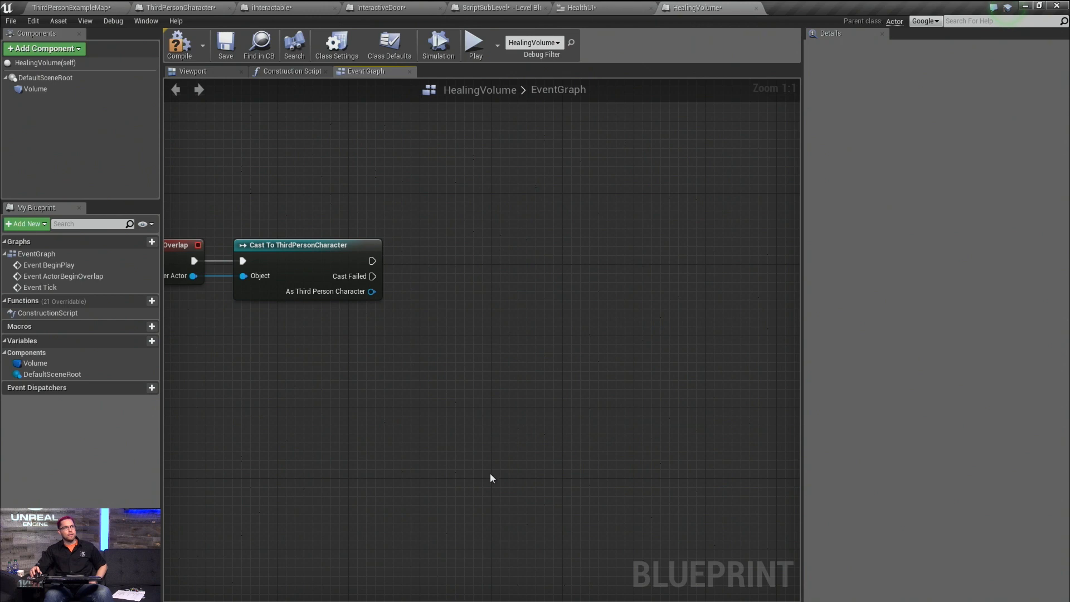
# Step: Add a Heal All call from the As Third Person Character output of the HealingVolume cast, and compile the blueprint
pyautogui.moveTo(371, 291); pyautogui.dragTo(414, 287)
pyautogui.write('heal')
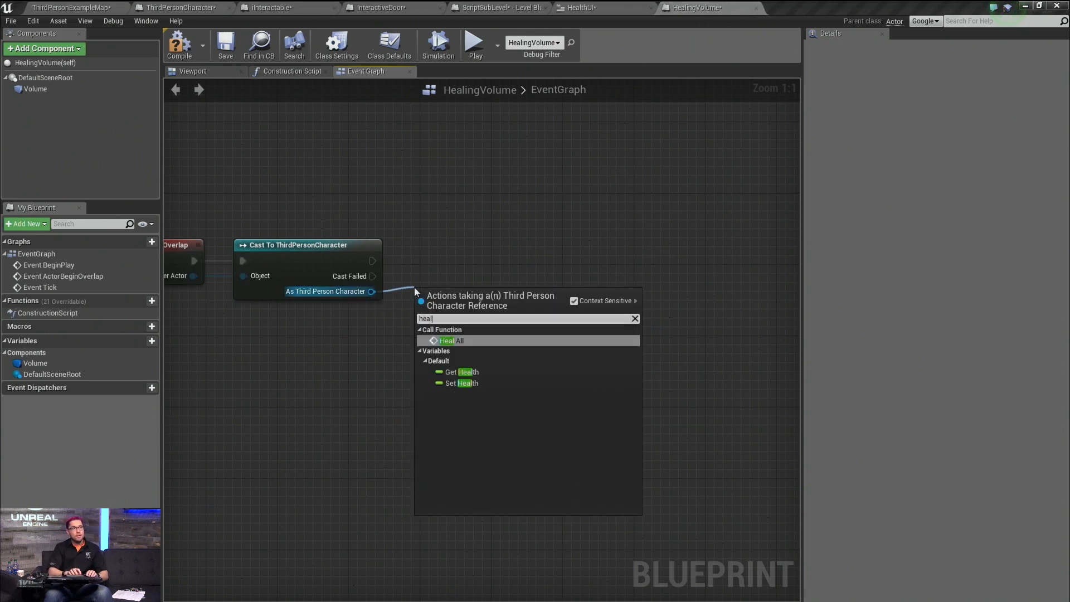
pyautogui.click(449, 341)
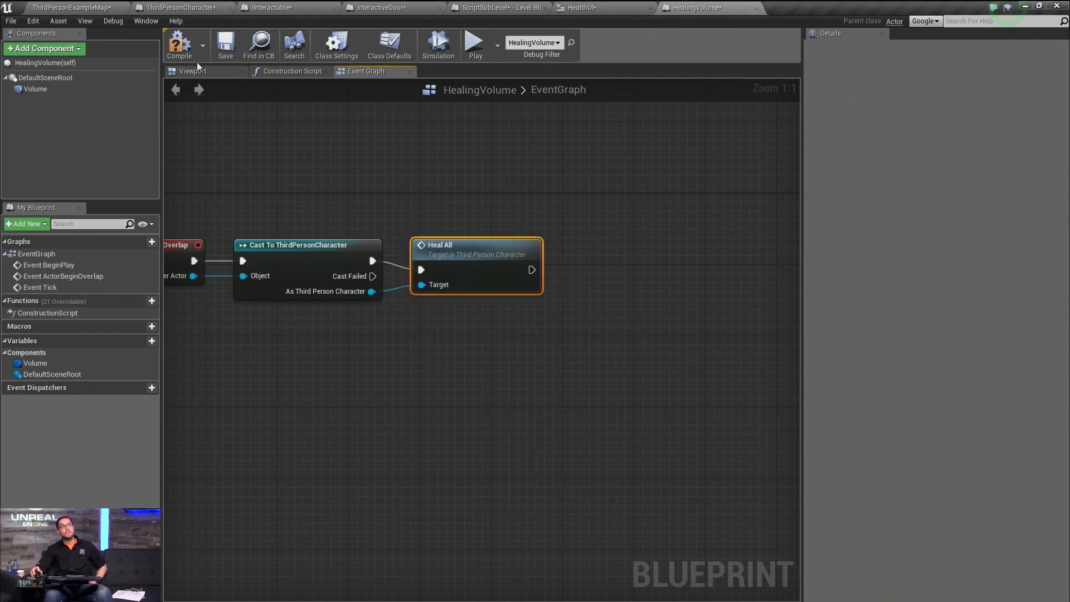
pyautogui.click(181, 45)
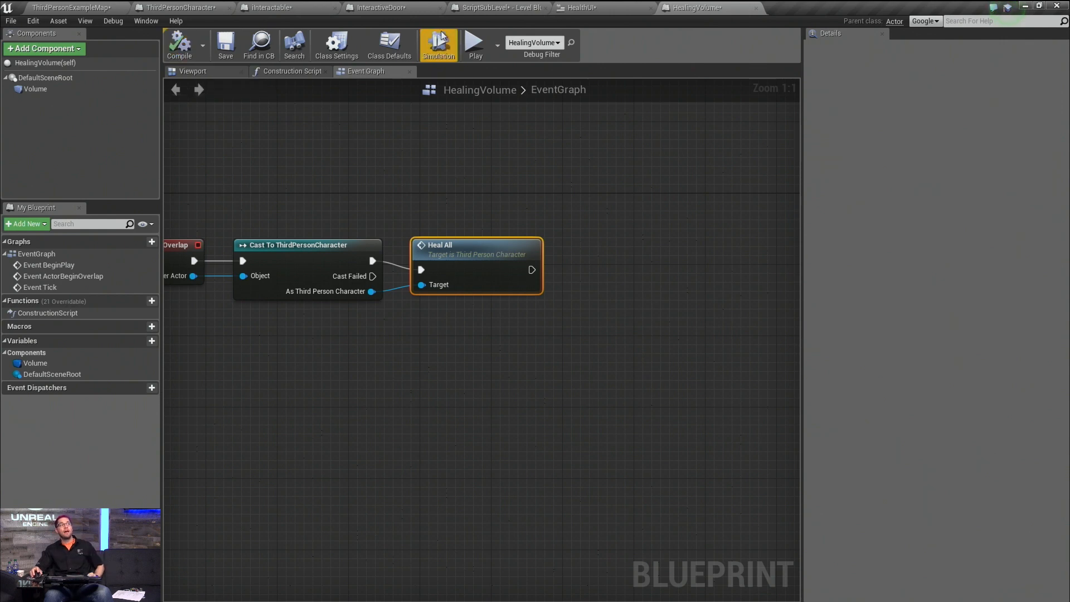
pyautogui.click(203, 5)
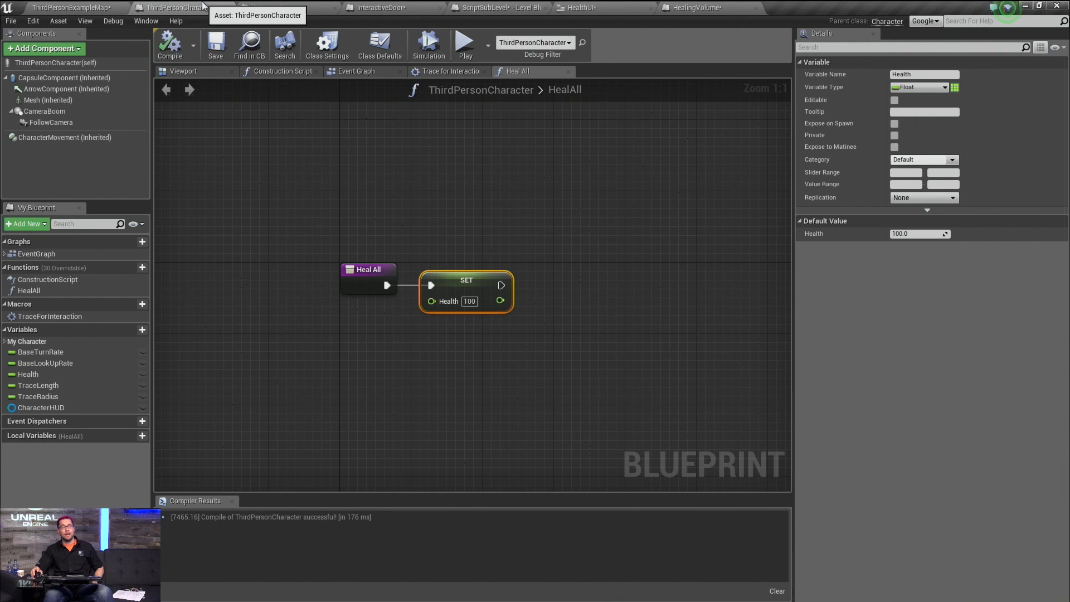
pyautogui.click(705, 6)
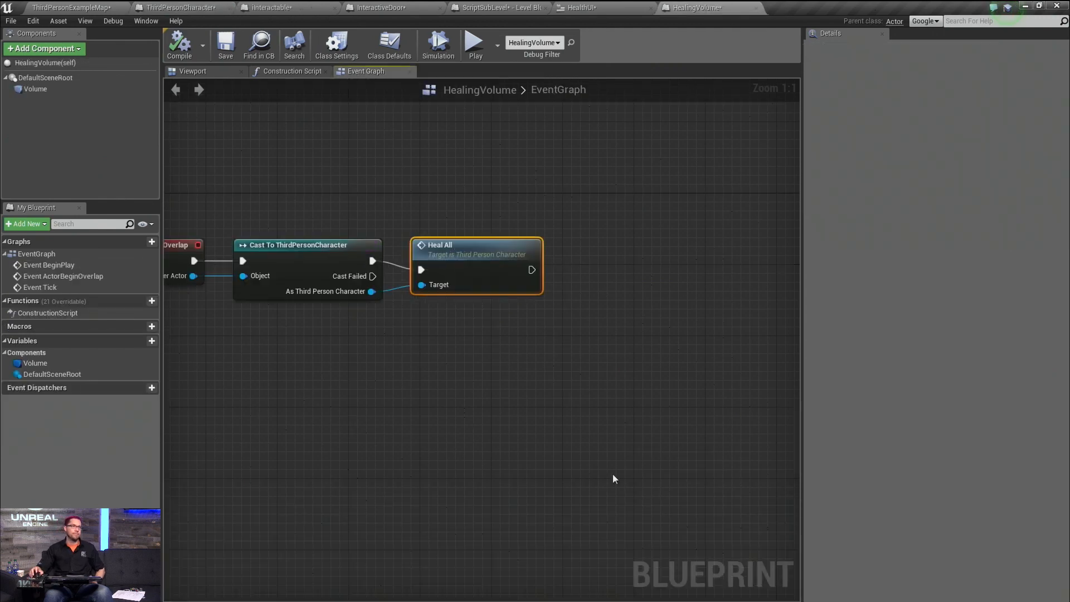
pyautogui.click(582, 7)
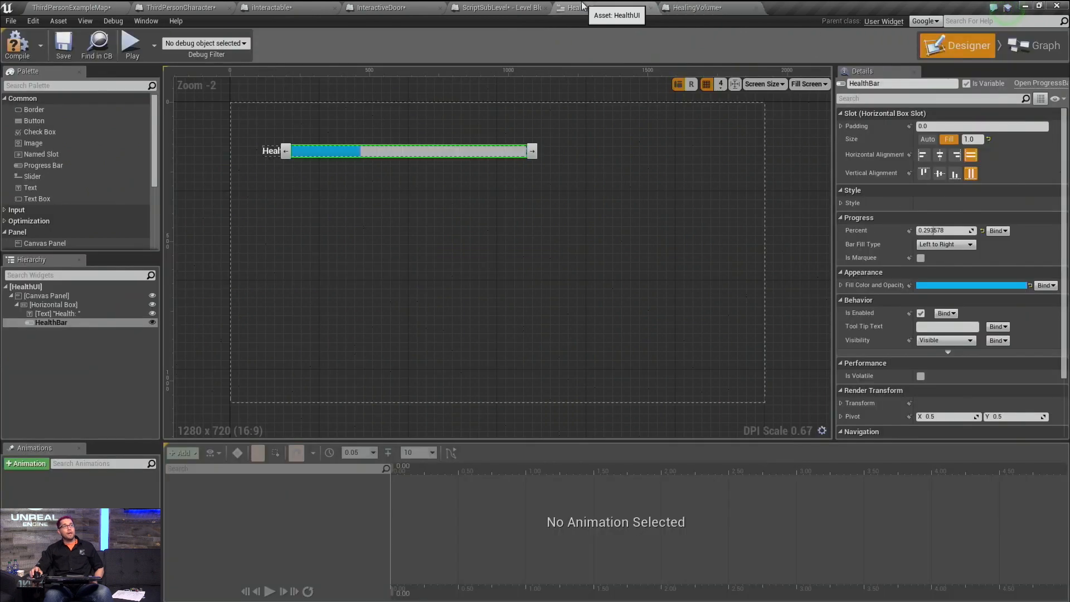
# Step: Delete the Print String and its float-to-string conversion node after Set Health on ThirdPersonCharacter's Event AnyDamage
pyautogui.click(188, 6)
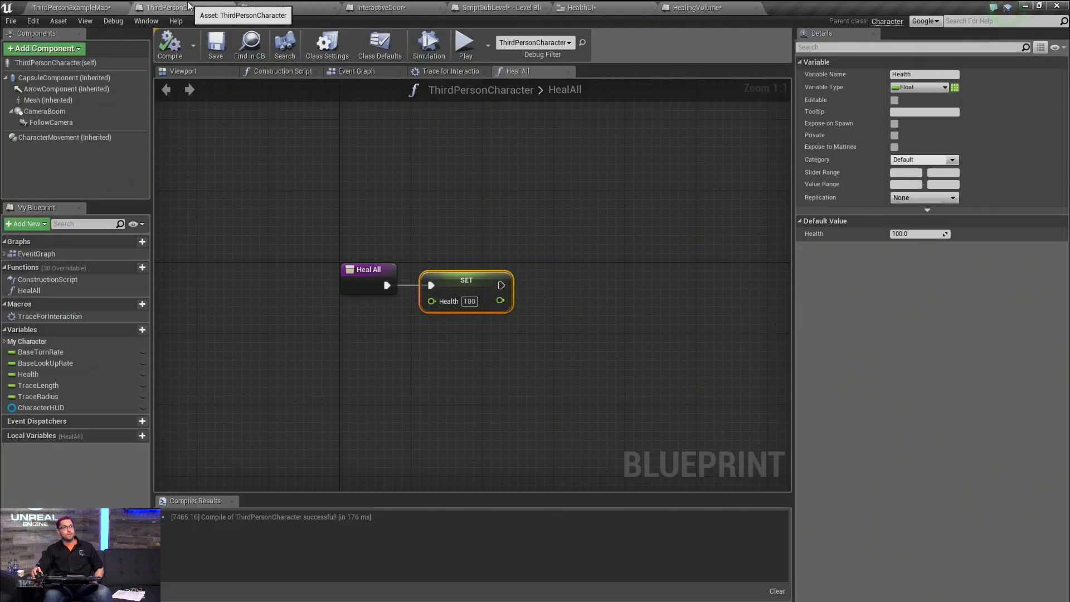
pyautogui.click(357, 71)
pyautogui.moveTo(369, 259)
pyautogui.mouseDown(button='right')
pyautogui.moveTo(390, 267)
pyautogui.moveTo(355, 272)
pyautogui.mouseUp(button='right')
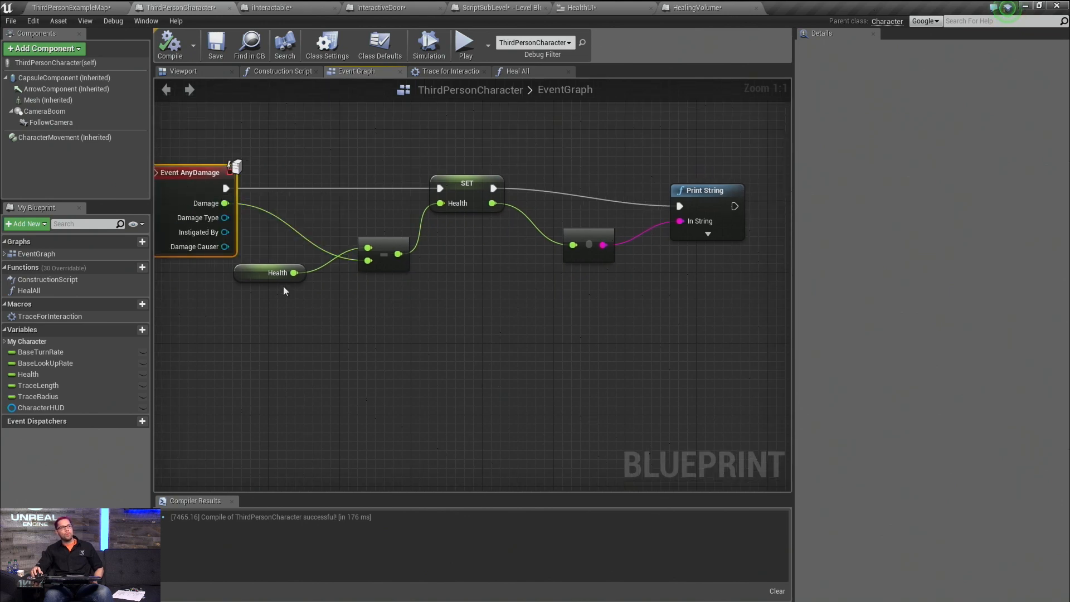
pyautogui.moveTo(549, 162); pyautogui.dragTo(764, 316)
pyautogui.press('Delete')
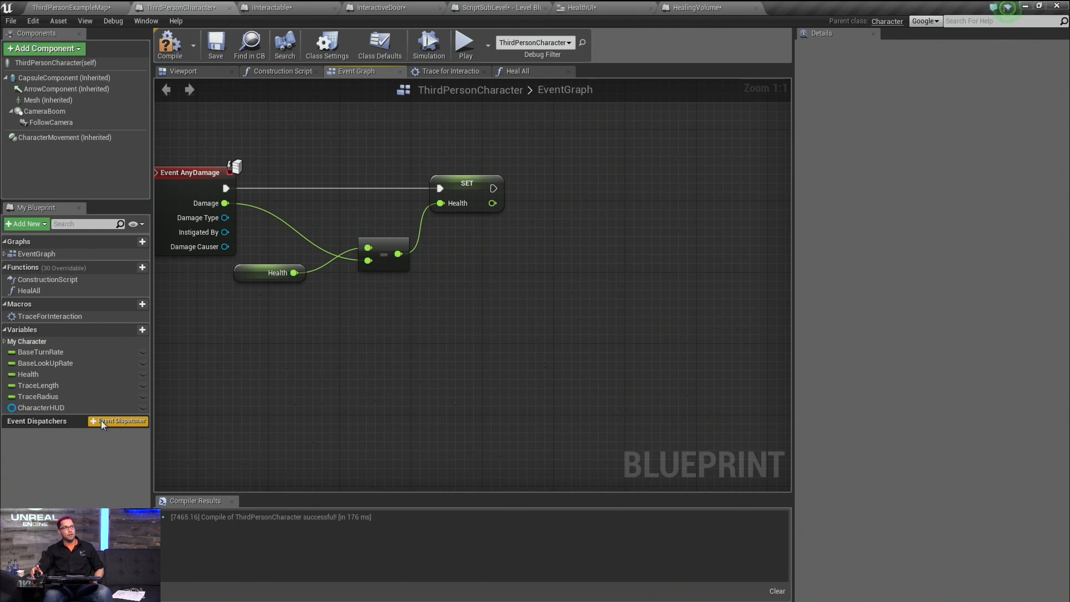
# Step: Add an event dispatcher named UpdateUI to the ThirdPersonCharacter blueprint
pyautogui.click(119, 421)
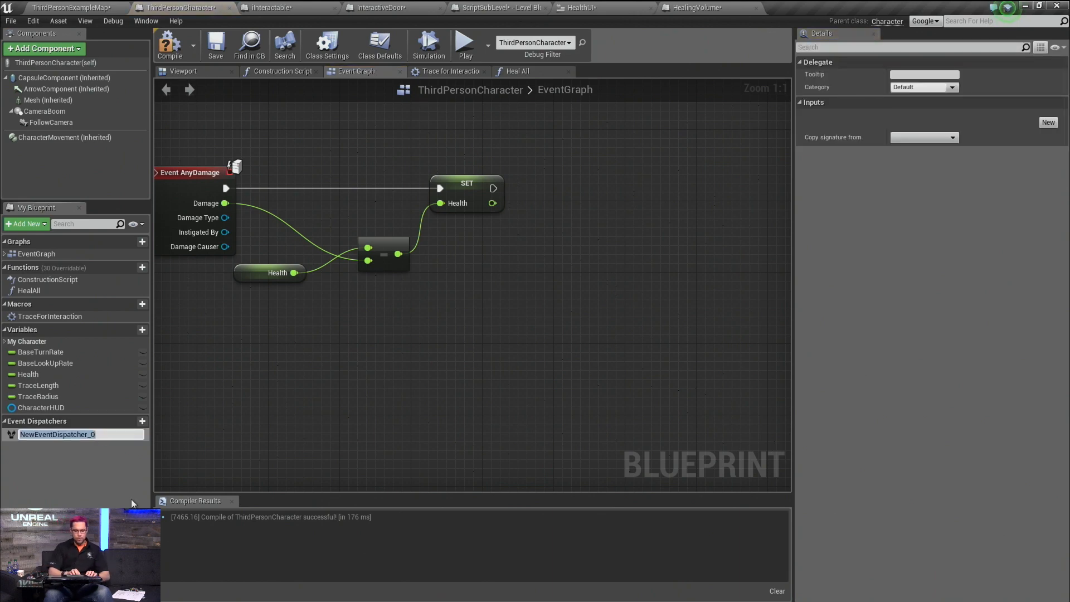
pyautogui.write('Update')
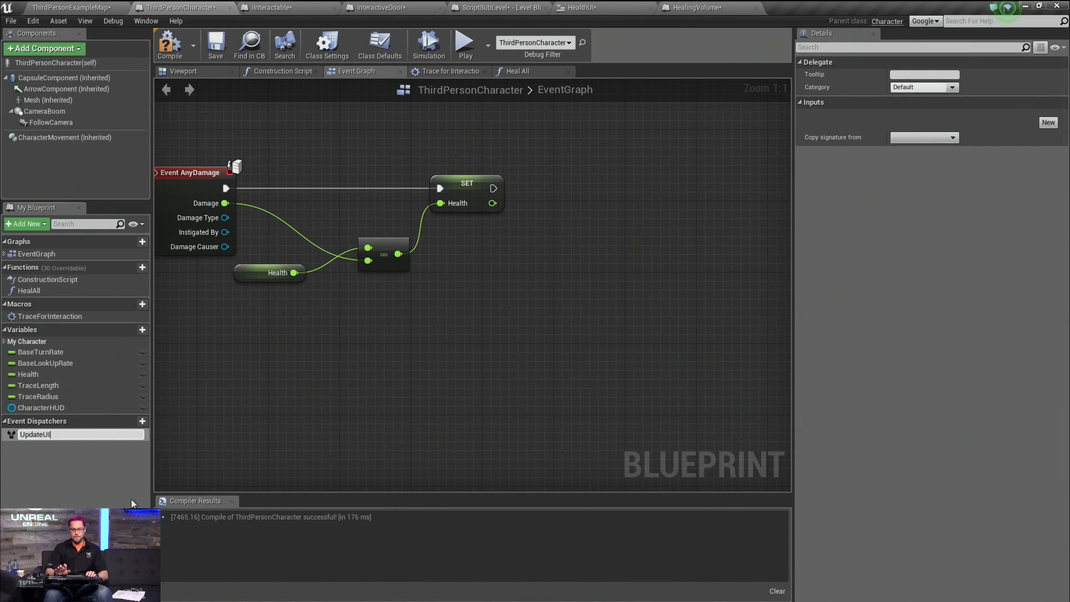
pyautogui.write('UI')
pyautogui.press('Return')
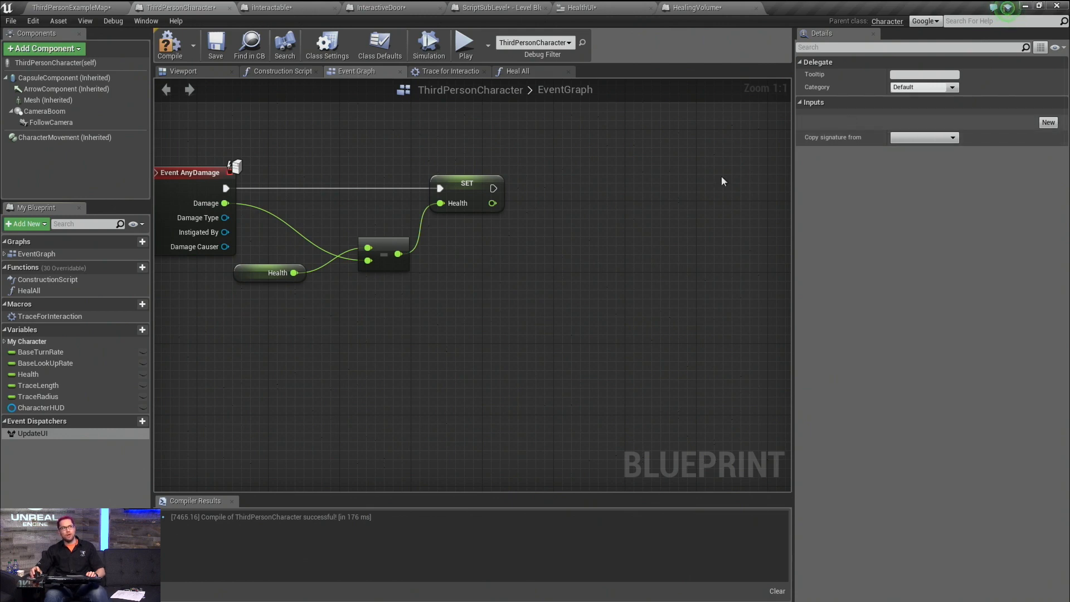
# Step: Add an input named Health of type Float to the UpdateUI event dispatcher
pyautogui.click(30, 434)
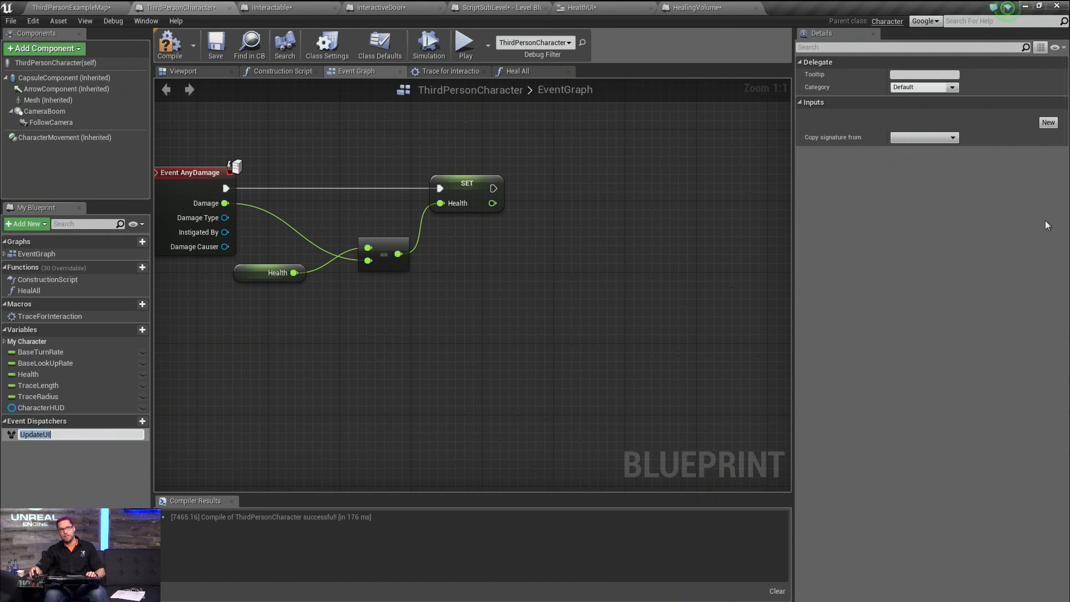
pyautogui.click(1049, 123)
pyautogui.write('Health')
pyautogui.press('Return')
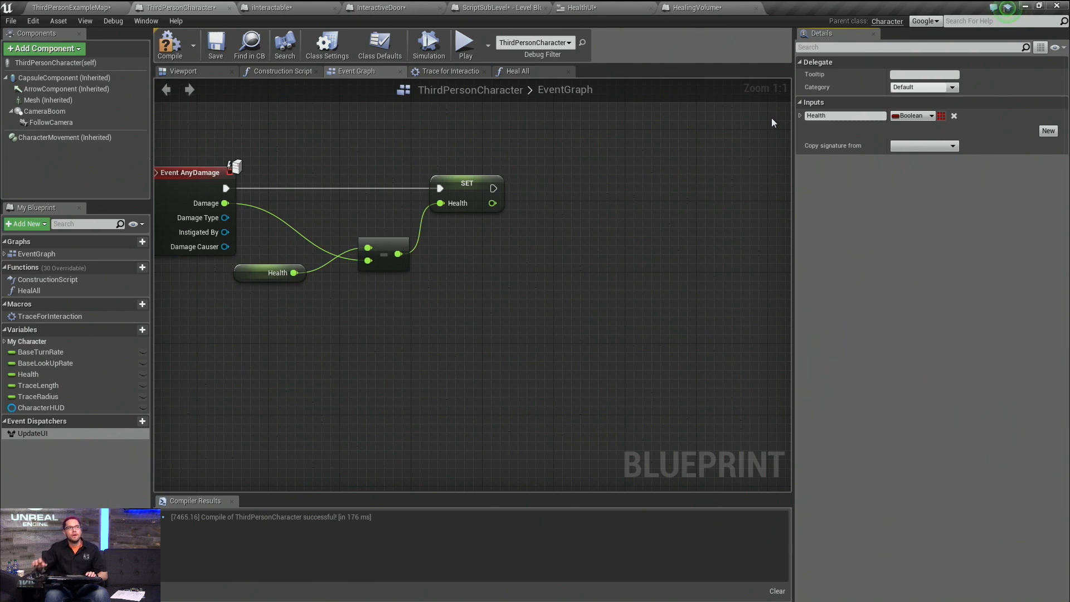
pyautogui.click(913, 115)
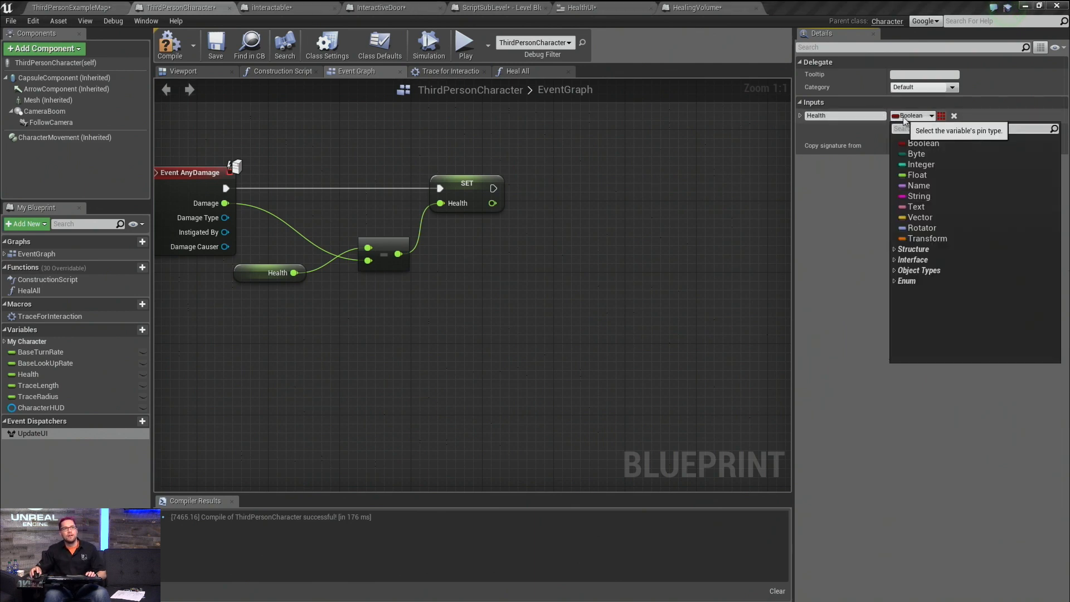
pyautogui.click(915, 175)
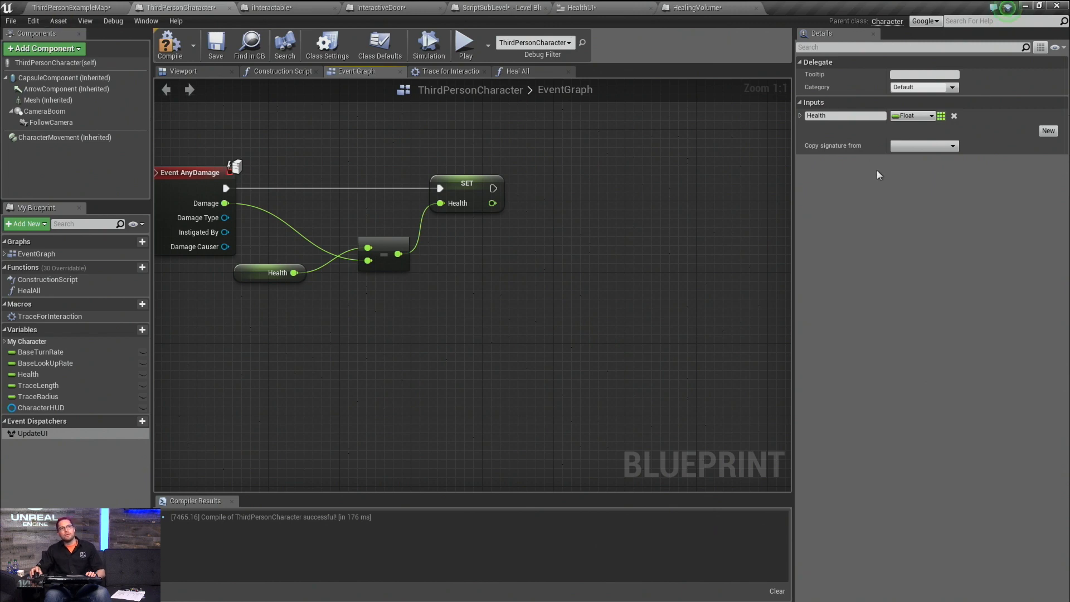
pyautogui.click(926, 148)
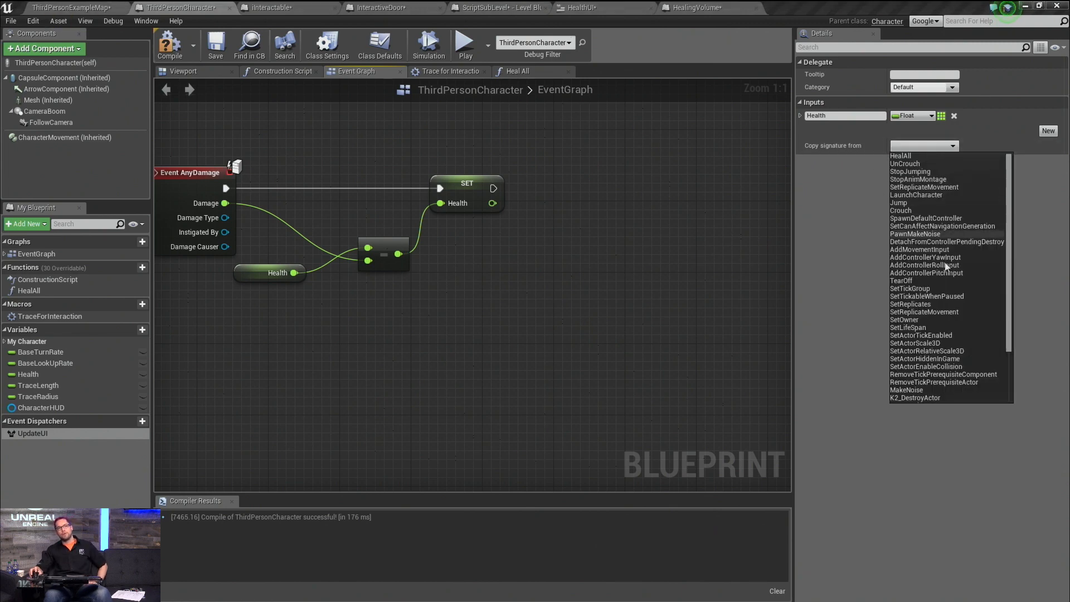
pyautogui.moveTo(1011, 217)
pyautogui.mouseDown()
pyautogui.moveTo(1018, 304)
pyautogui.moveTo(1014, 222)
pyautogui.mouseUp()
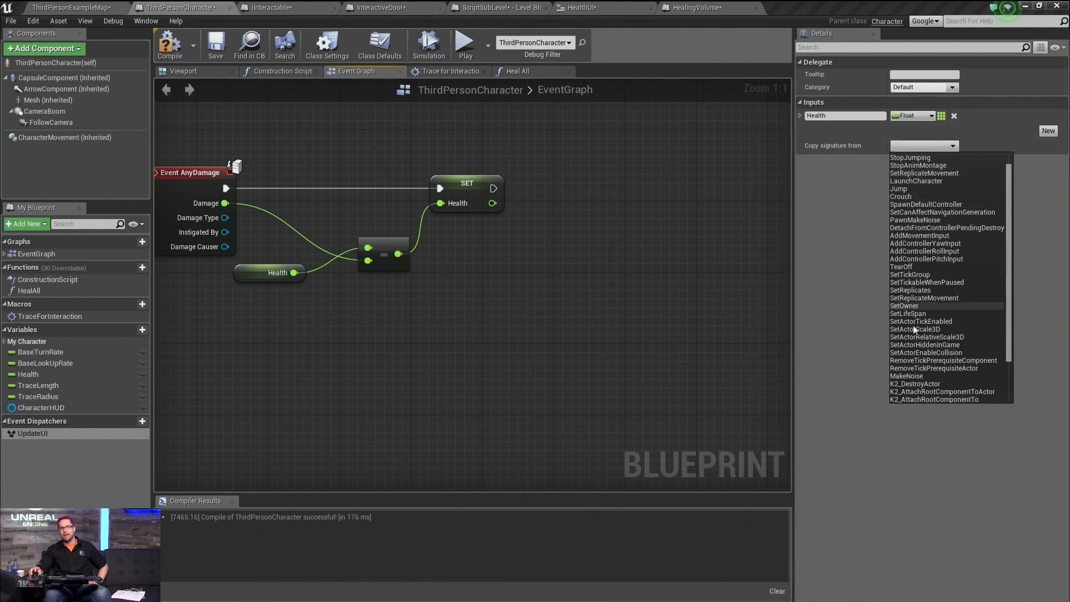
pyautogui.click(844, 226)
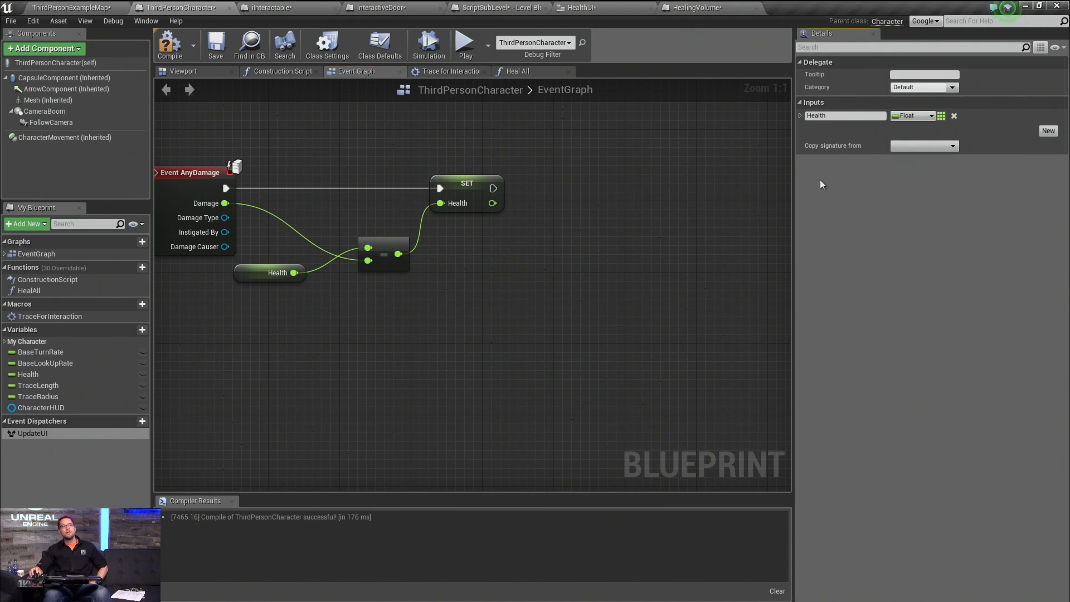
# Step: Add a Call UpdateUI node after Set Health on Event AnyDamage, wiring its execution and passing the Set node's Health output into it
pyautogui.click(35, 434)
pyautogui.press('F2')
pyautogui.moveTo(34, 434); pyautogui.dragTo(558, 203)
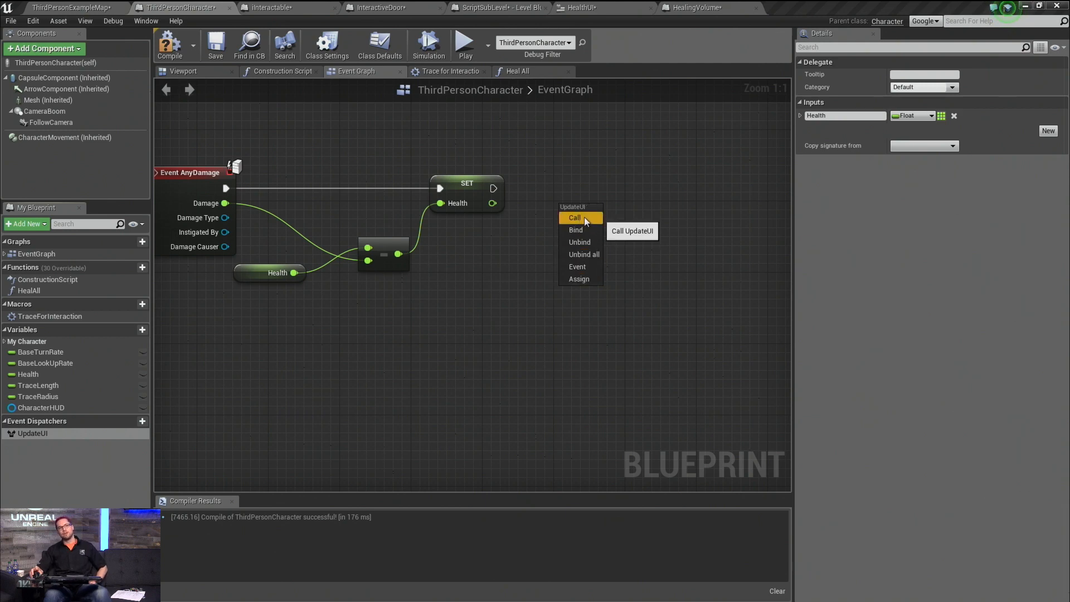
pyautogui.click(584, 217)
pyautogui.moveTo(583, 214); pyautogui.dragTo(573, 181)
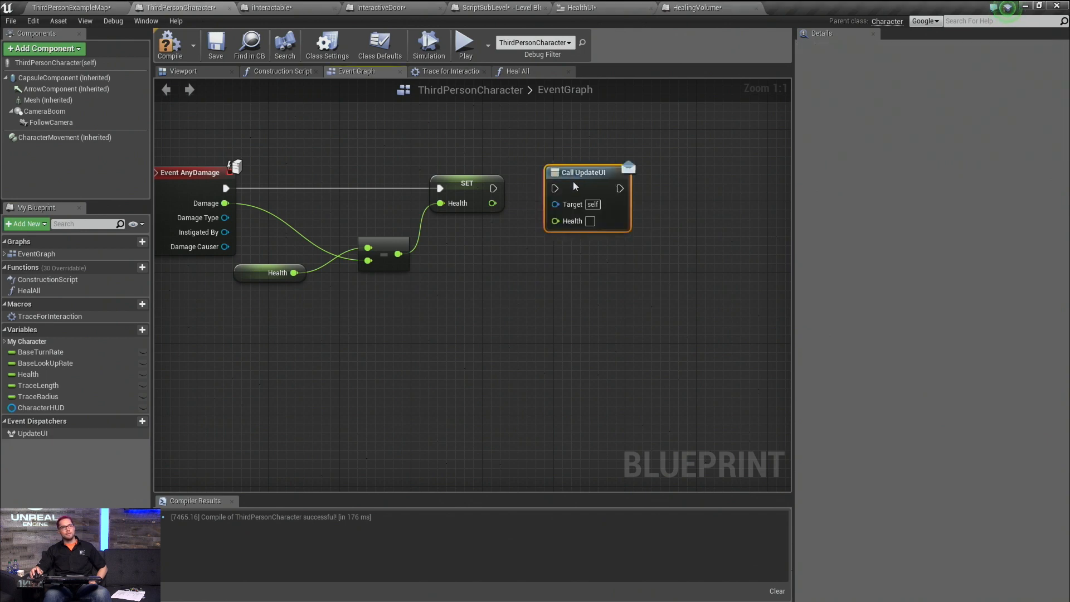
pyautogui.moveTo(494, 188); pyautogui.dragTo(557, 190)
pyautogui.moveTo(492, 203); pyautogui.dragTo(564, 225)
pyautogui.moveTo(549, 304); pyautogui.dragTo(587, 328, button='right')
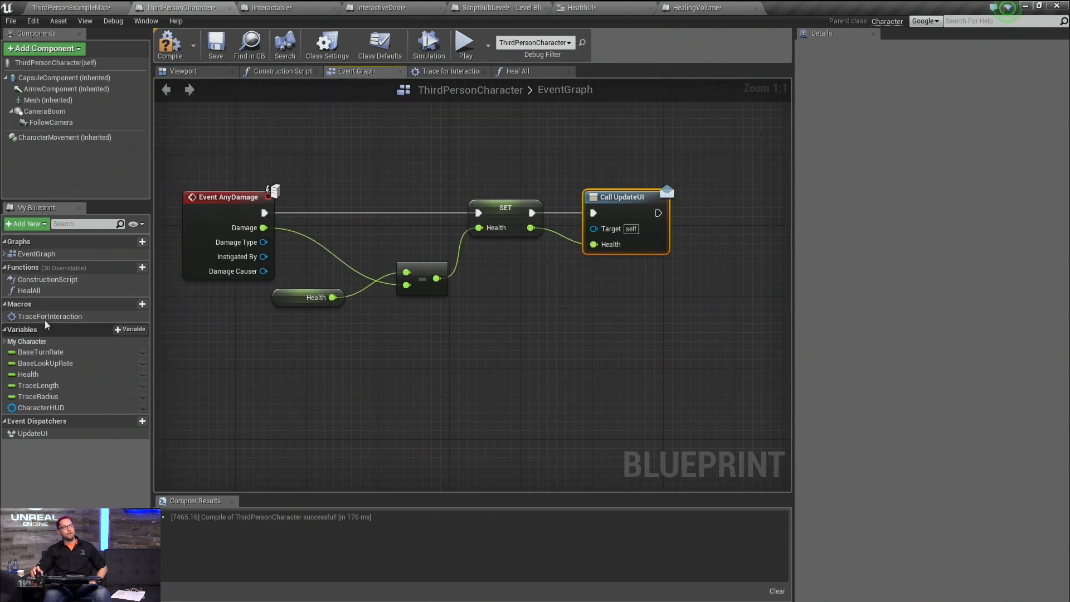
# Step: In the HealAll function, call UpdateUI after Set Health, feed it the Set node's Health output, and compile the blueprint
pyautogui.doubleClick(29, 290)
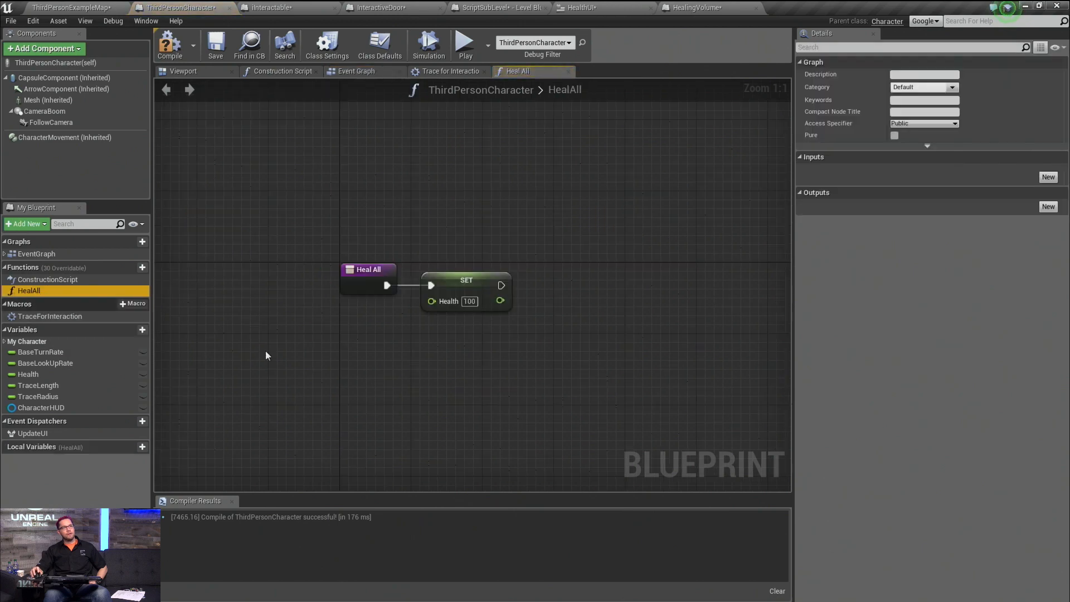
pyautogui.click(312, 267)
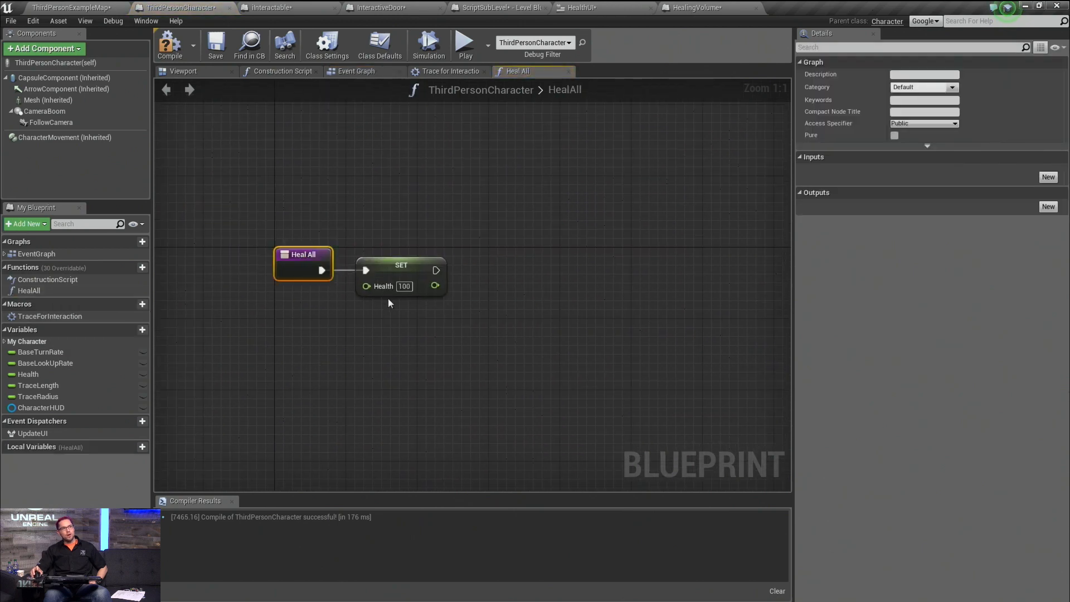
pyautogui.click(407, 270)
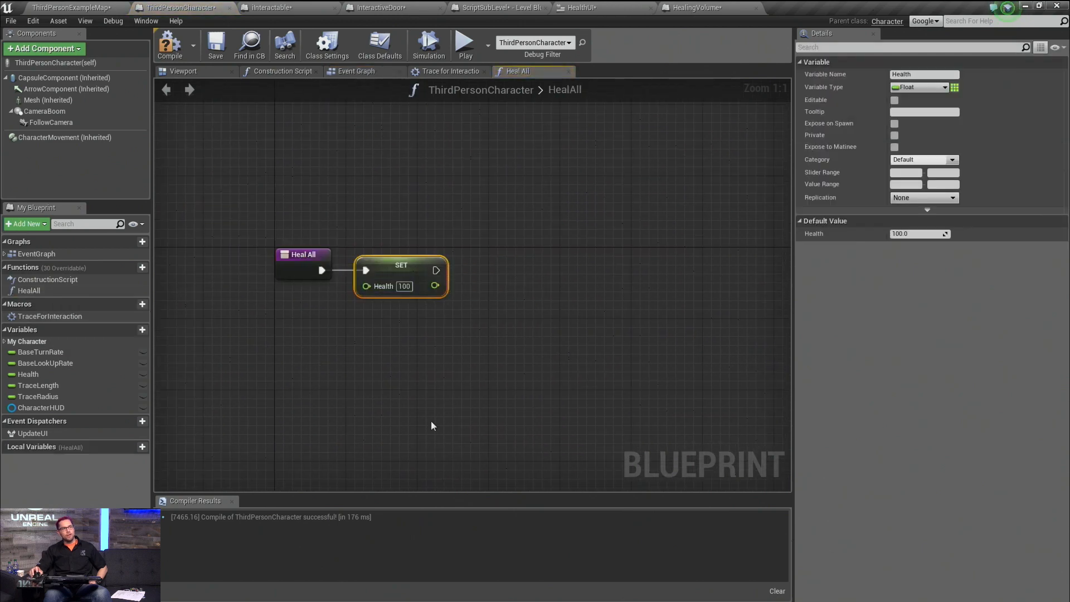
pyautogui.click(34, 434)
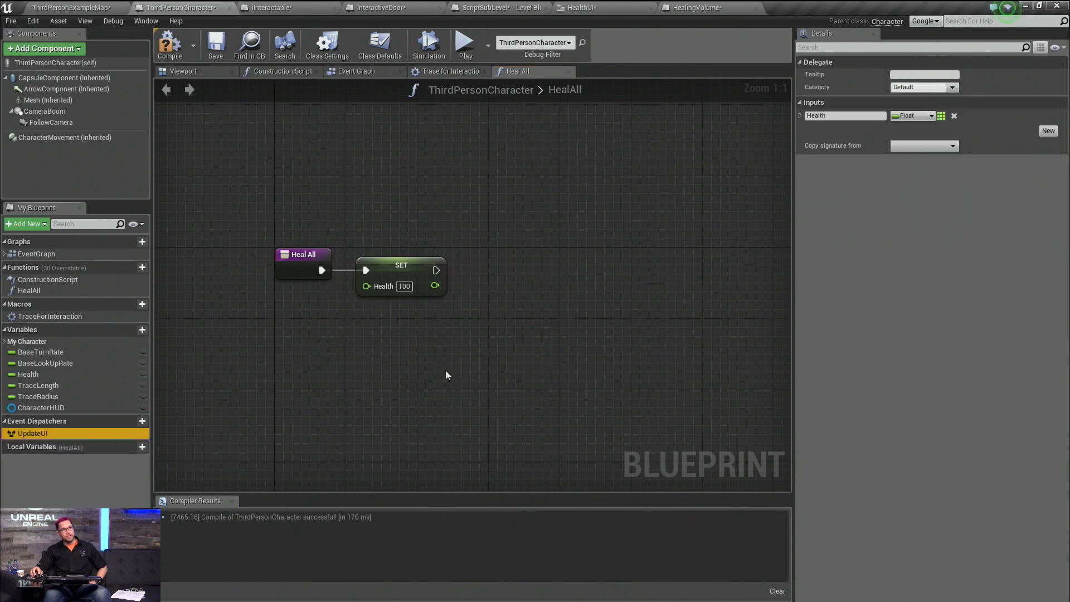
pyautogui.moveTo(526, 249); pyautogui.dragTo(503, 252)
pyautogui.click(533, 267)
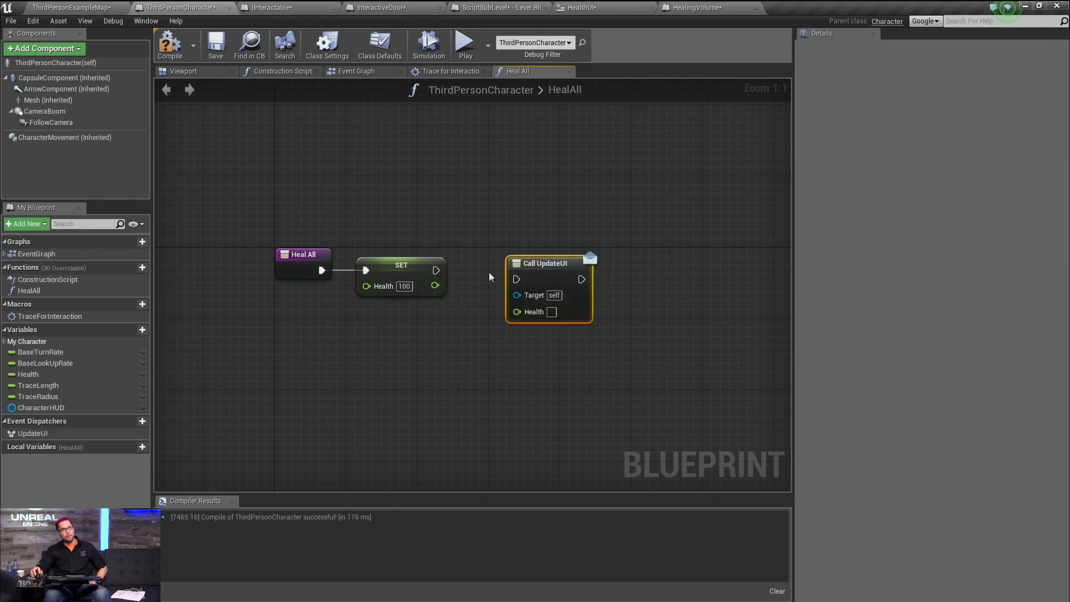
pyautogui.moveTo(437, 270); pyautogui.dragTo(517, 279)
pyautogui.moveTo(435, 286)
pyautogui.mouseDown()
pyautogui.moveTo(530, 307)
pyautogui.moveTo(522, 303)
pyautogui.mouseUp()
pyautogui.click(169, 44)
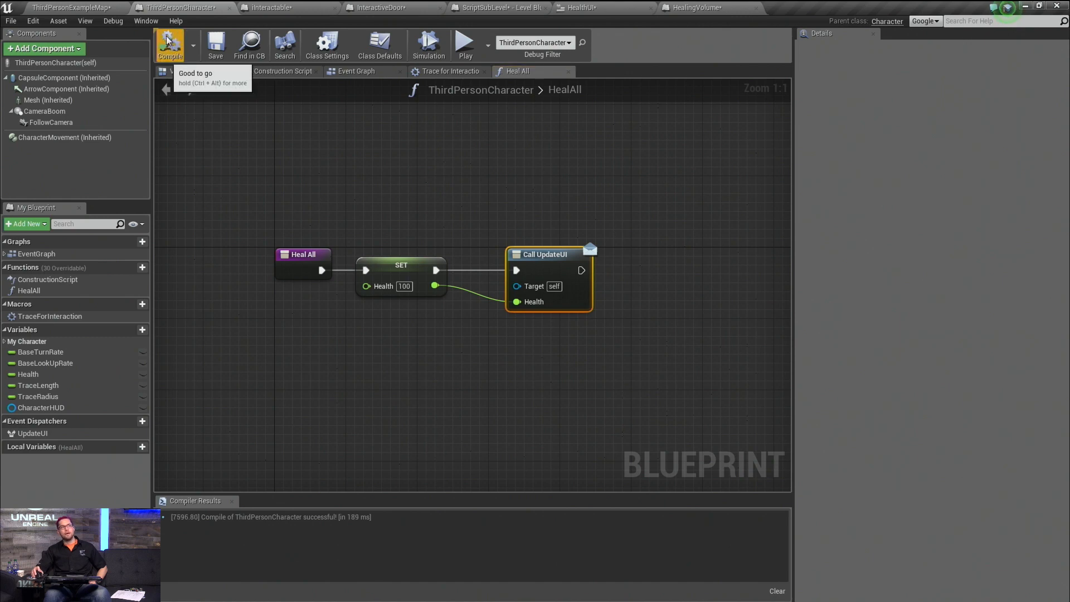
# Step: Examine the Event BeginPlay chain that creates the Health UI widget in ThirdPersonCharacter's event graph
pyautogui.click(364, 73)
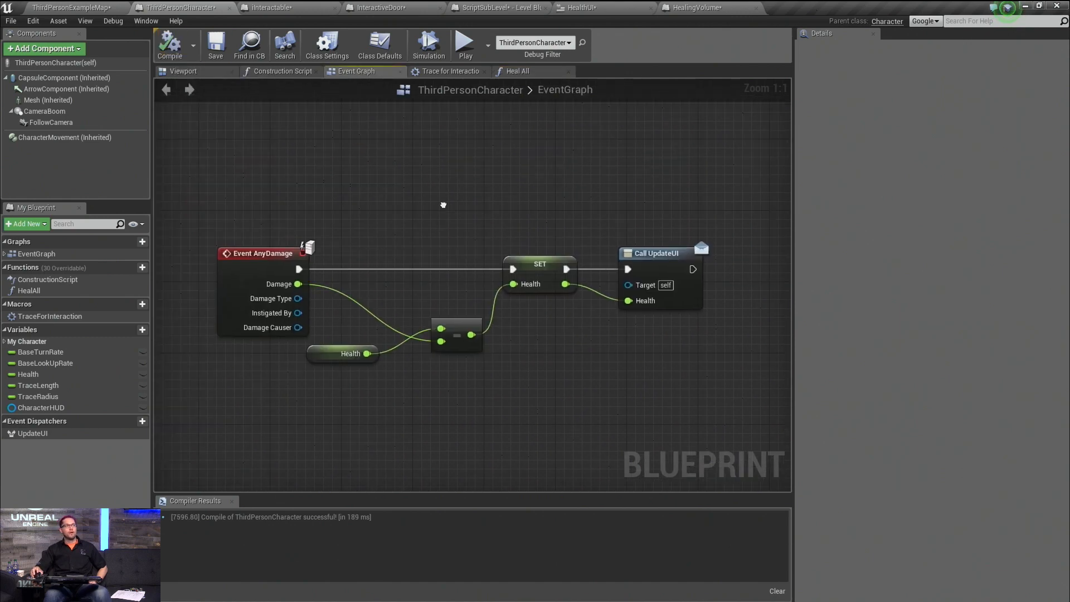
pyautogui.scroll(-5, 442, 206)
pyautogui.moveTo(509, 298); pyautogui.dragTo(423, 377, button='right')
pyautogui.moveTo(443, 459); pyautogui.dragTo(500, 145, button='right')
pyautogui.moveTo(480, 307); pyautogui.dragTo(471, 94, button='right')
pyautogui.scroll(5, 451, 252)
pyautogui.moveTo(499, 352); pyautogui.dragTo(388, 316, button='right')
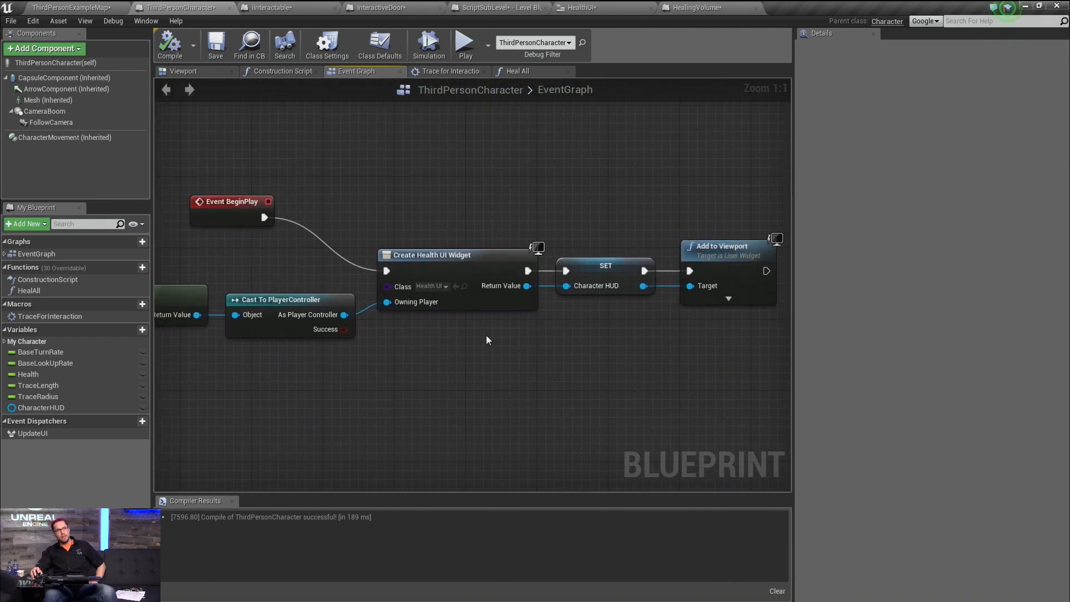
pyautogui.moveTo(485, 335); pyautogui.dragTo(537, 340, button='right')
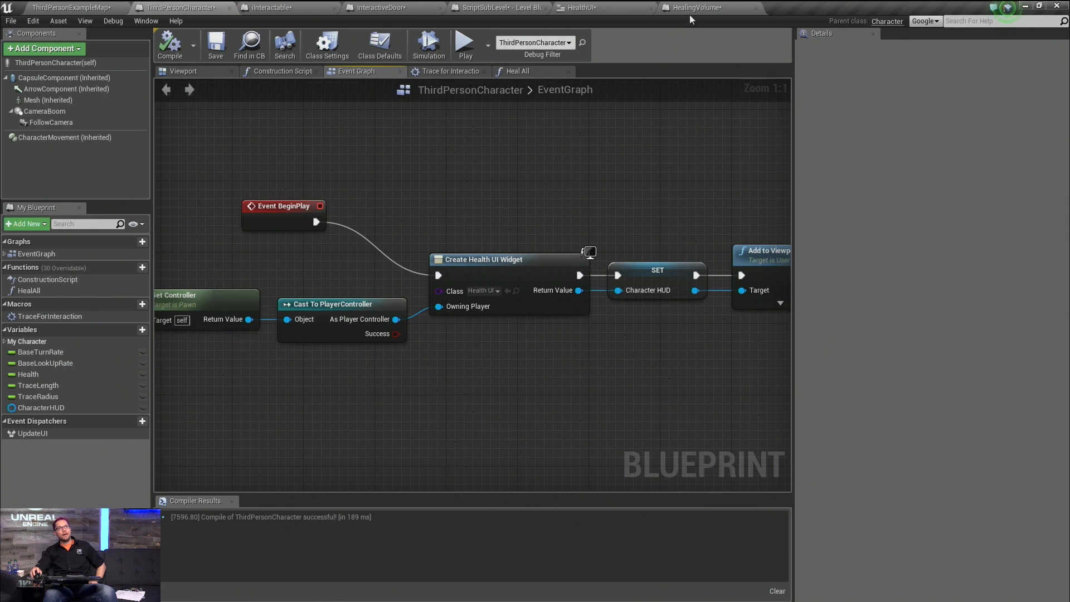
# Step: Adjust the HealthBar's Percent to about 0.32 in the HealthUI widget
pyautogui.click(600, 6)
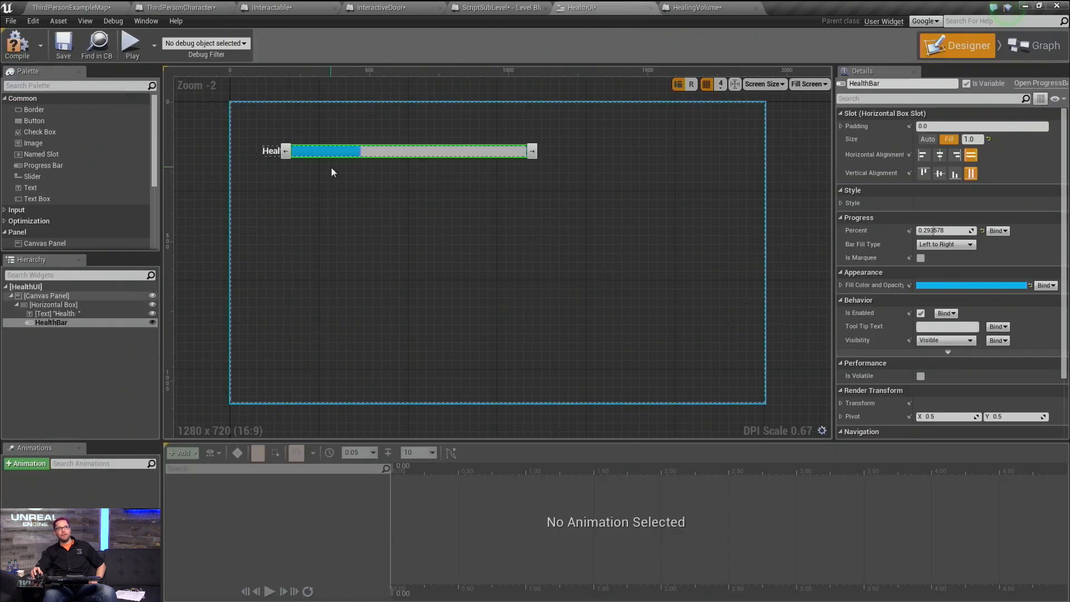
pyautogui.moveTo(943, 230); pyautogui.dragTo(944, 230)
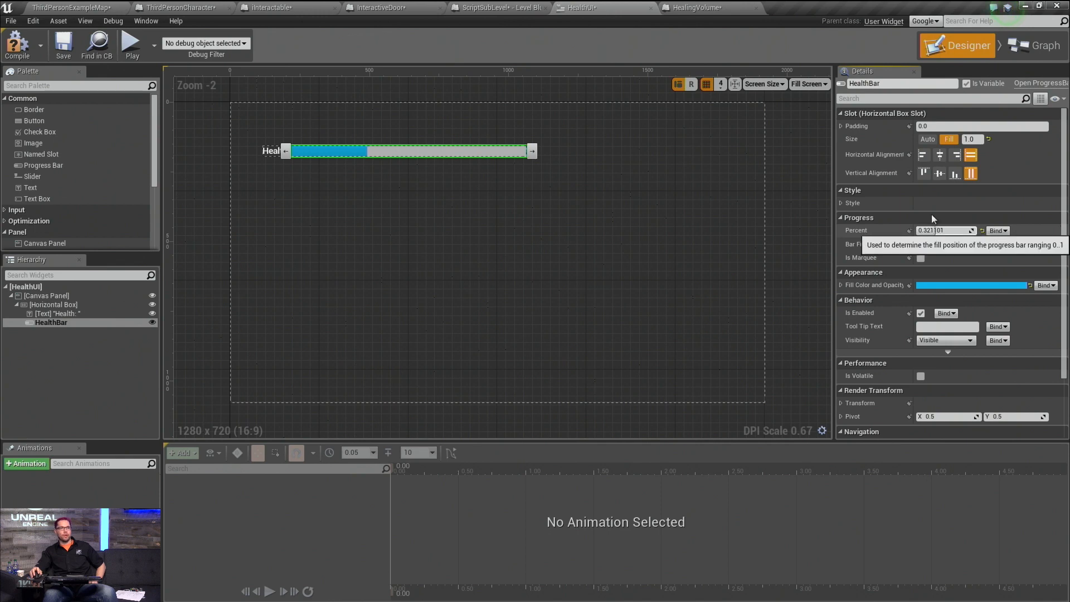
pyautogui.click(67, 7)
# Step: In ThirdPersonCharacter's event graph, add a Call UpdateUI node after Add to Viewport and align it with the BeginPlay chain
pyautogui.click(180, 7)
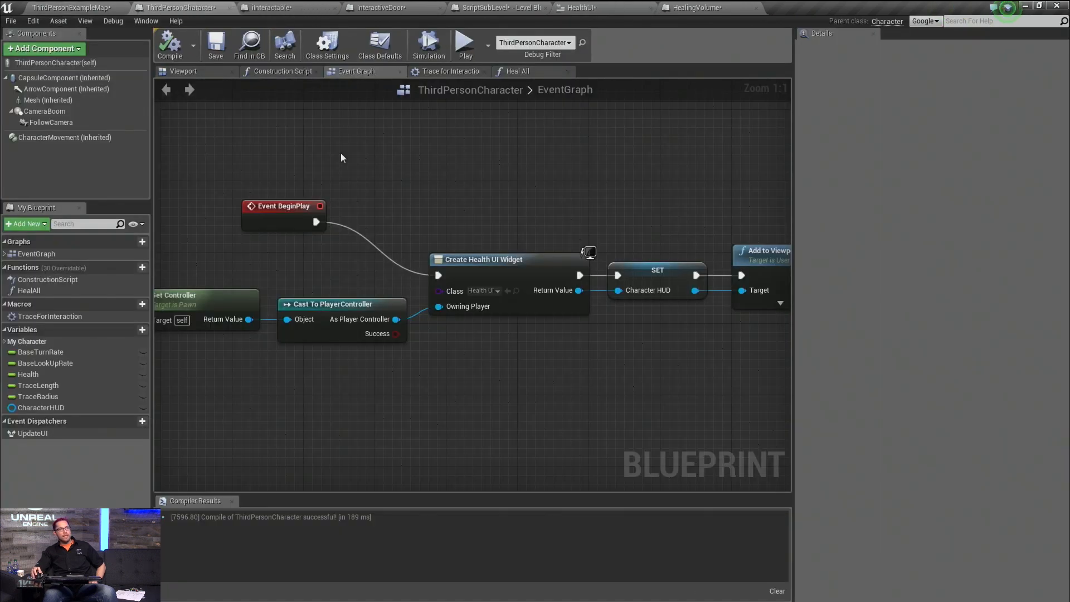
pyautogui.moveTo(514, 337); pyautogui.dragTo(151, 330, button='right')
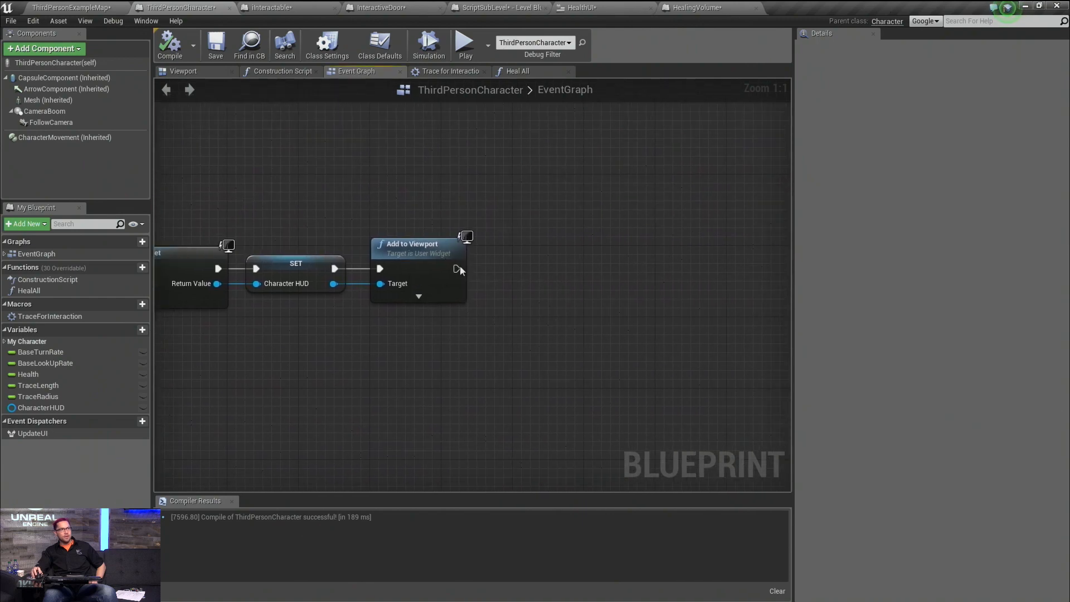
pyautogui.moveTo(456, 268); pyautogui.dragTo(496, 274)
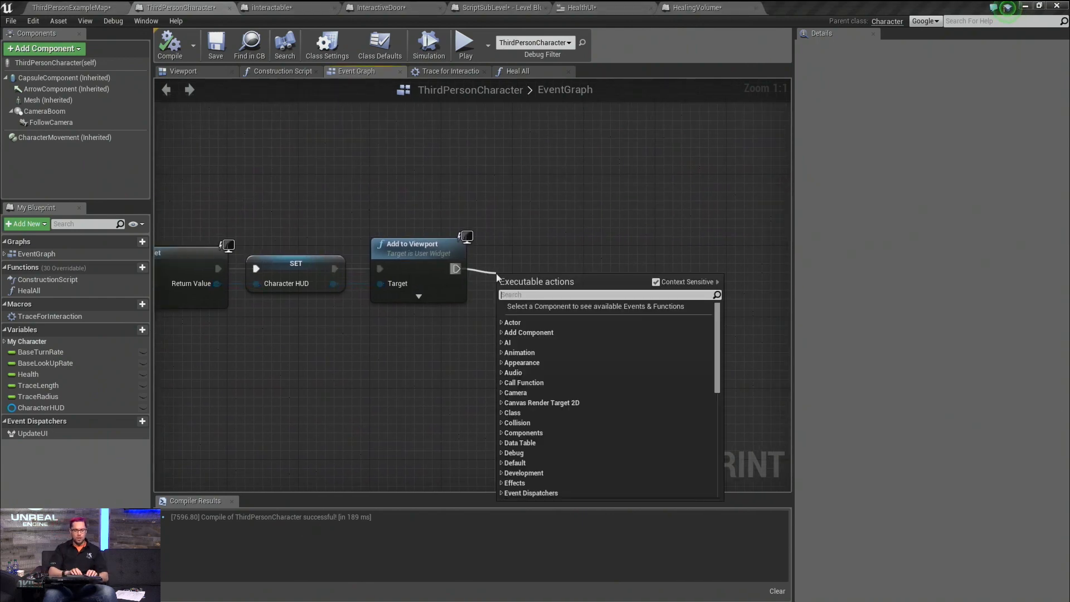
pyautogui.click(464, 336)
pyautogui.moveTo(457, 269); pyautogui.dragTo(499, 270)
pyautogui.write('call update')
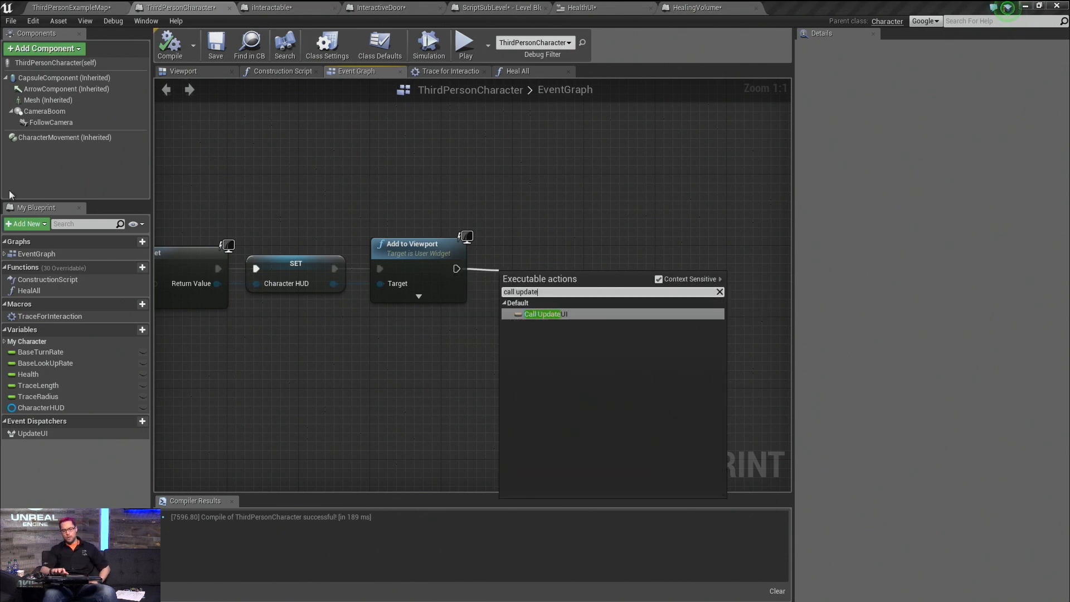
pyautogui.press('Return')
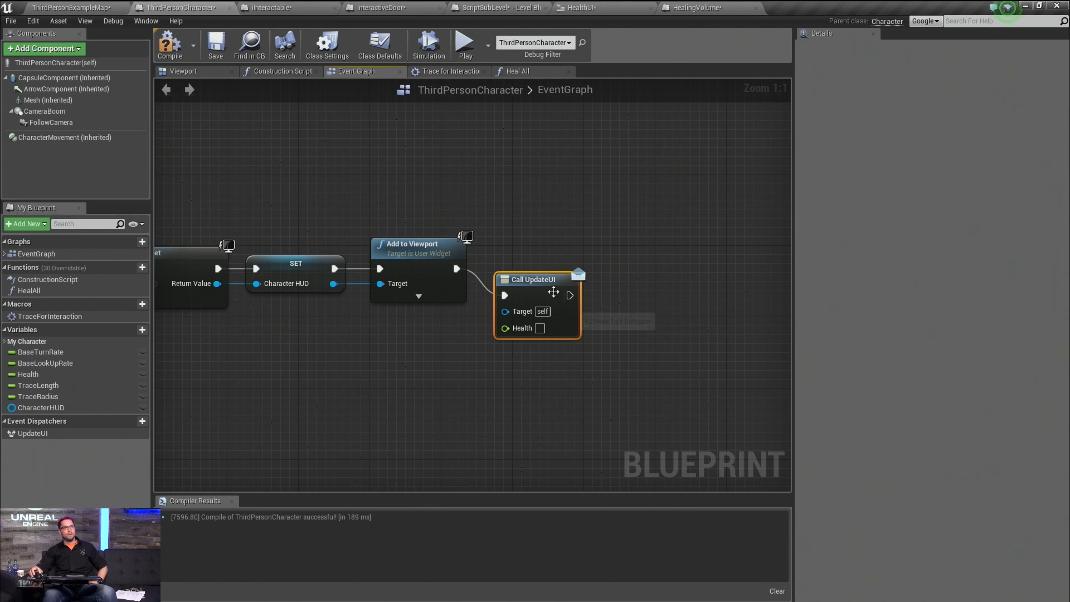
pyautogui.moveTo(542, 283); pyautogui.dragTo(551, 256)
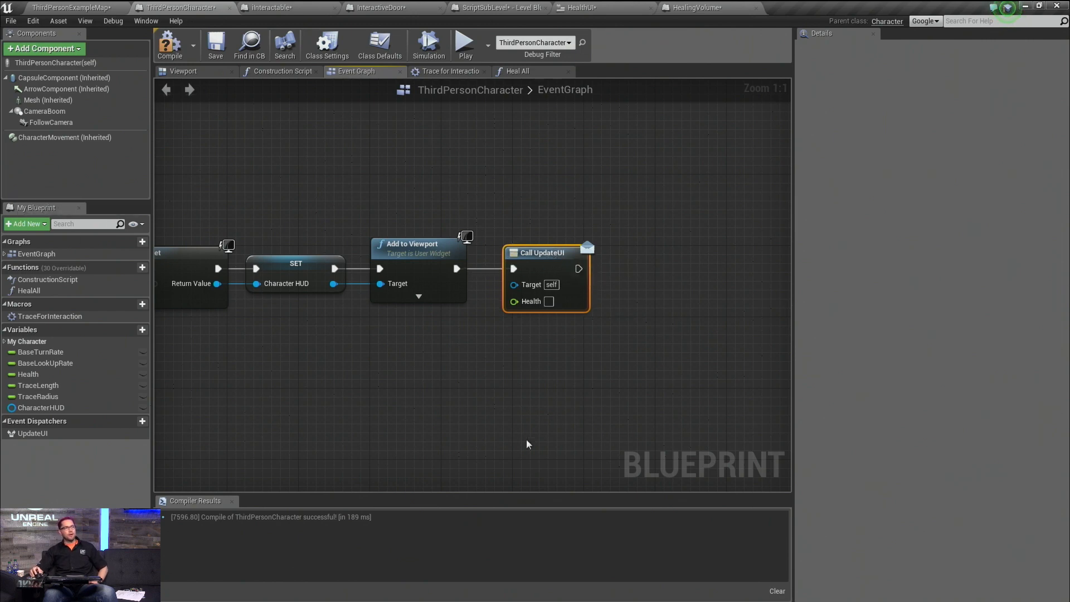
# Step: Connect a Health variable getter to the Health input of the BeginPlay Call UpdateUI node, place it below Add to Viewport, and compile
pyautogui.moveTo(28, 374); pyautogui.dragTo(515, 305)
pyautogui.moveTo(416, 307); pyautogui.dragTo(425, 350)
pyautogui.click(465, 381)
pyautogui.click(418, 347)
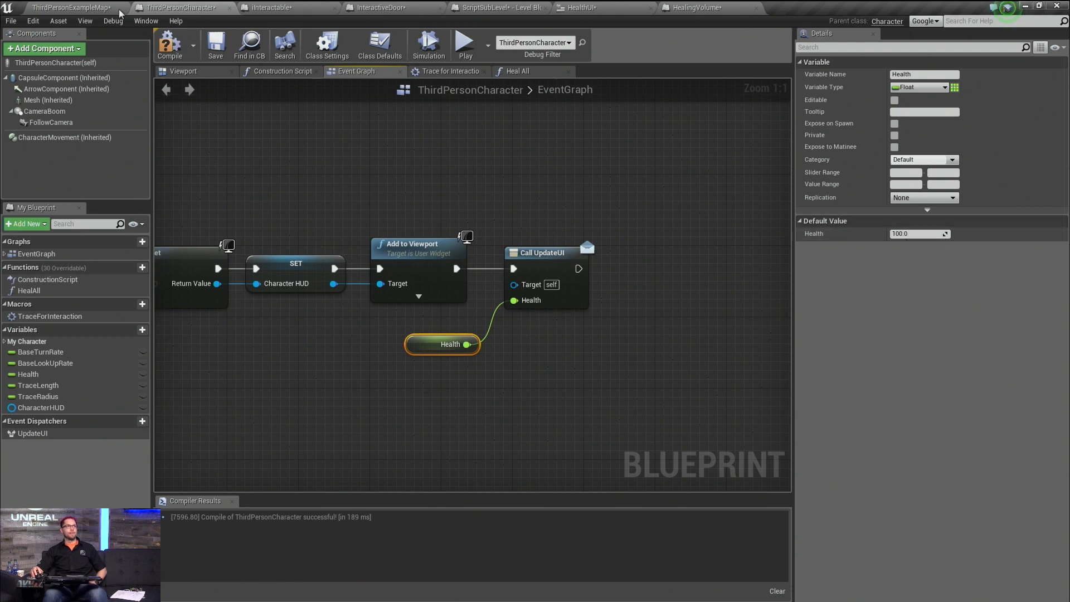
pyautogui.click(168, 42)
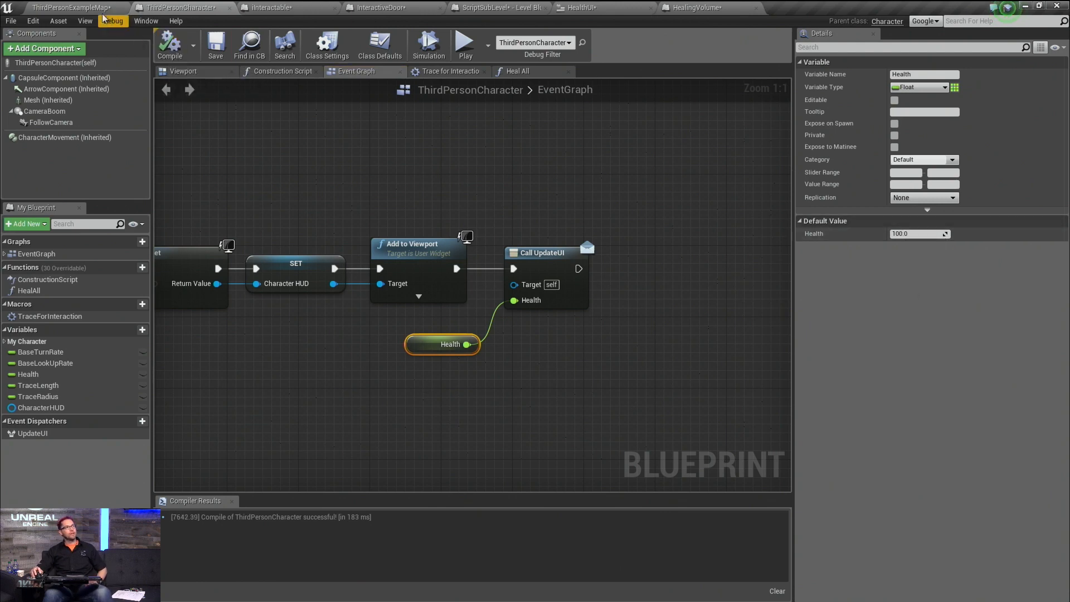
# Step: Play the ThirdPersonExampleMap level to check the health bar, and stop the session
pyautogui.click(78, 7)
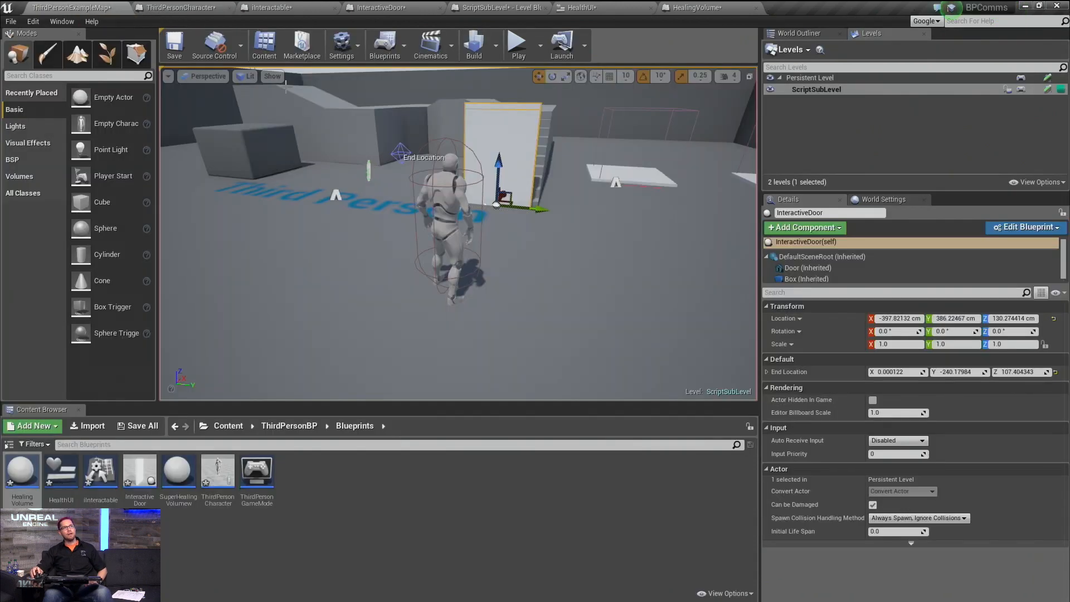
pyautogui.click(517, 55)
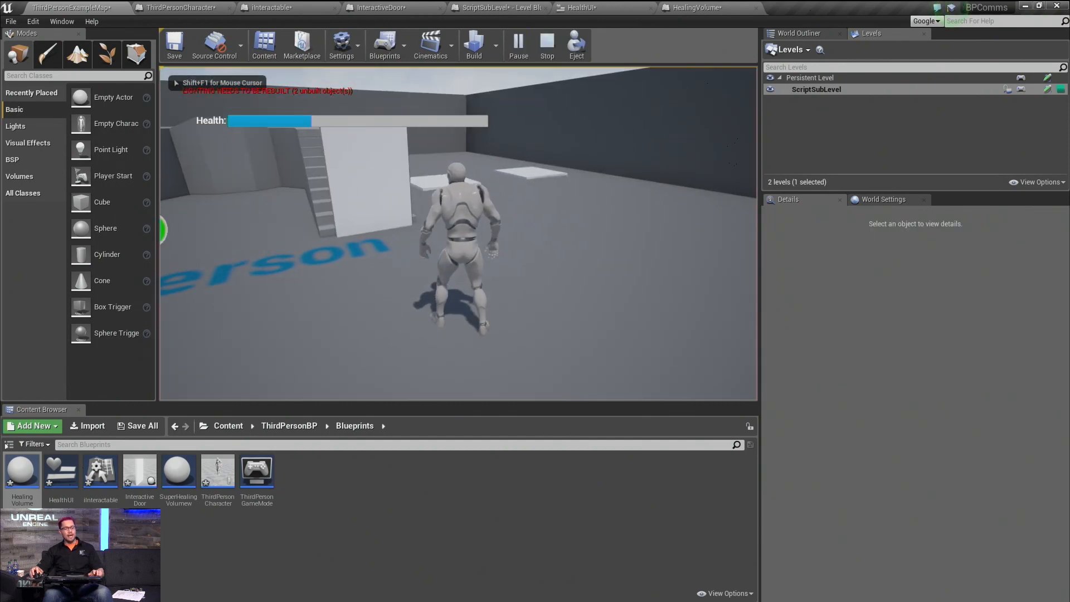
pyautogui.press('Escape')
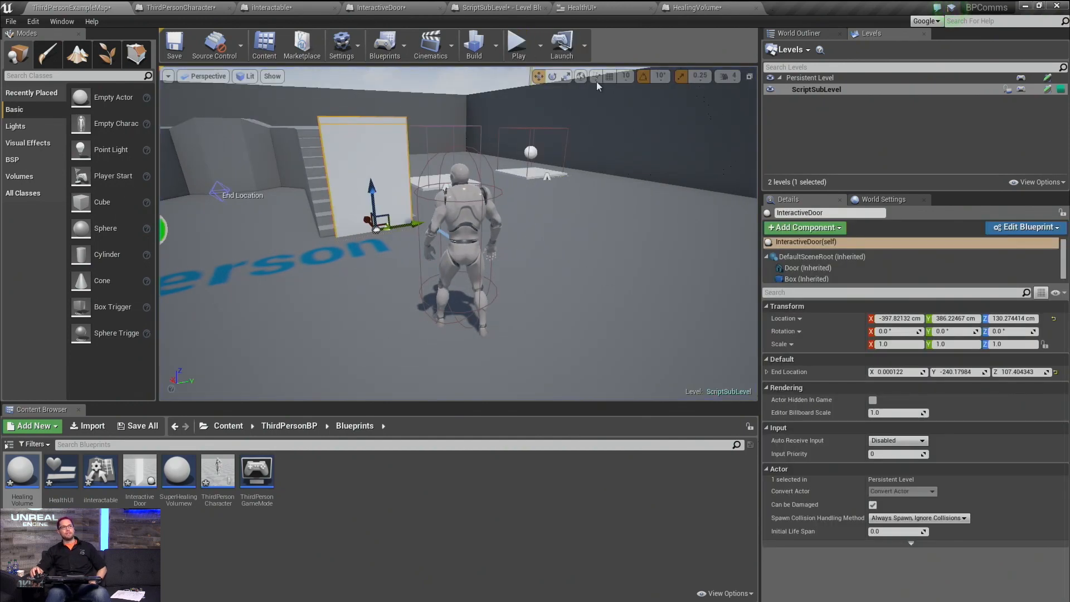
# Step: Open the HealthUI widget's event graph and move the Event Tick node farther below Event Construct
pyautogui.click(585, 7)
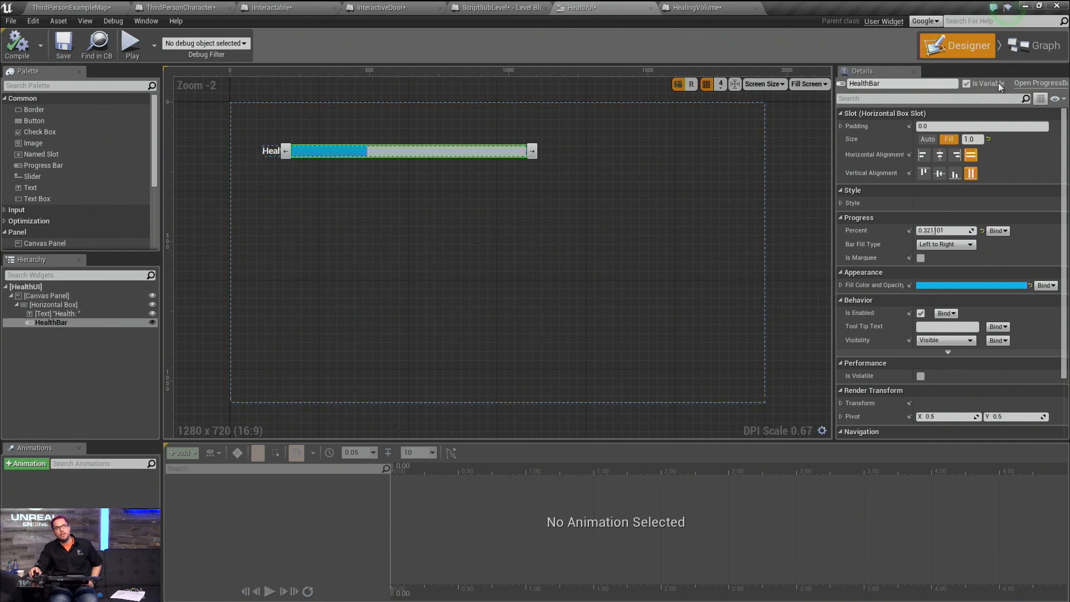
pyautogui.click(1026, 50)
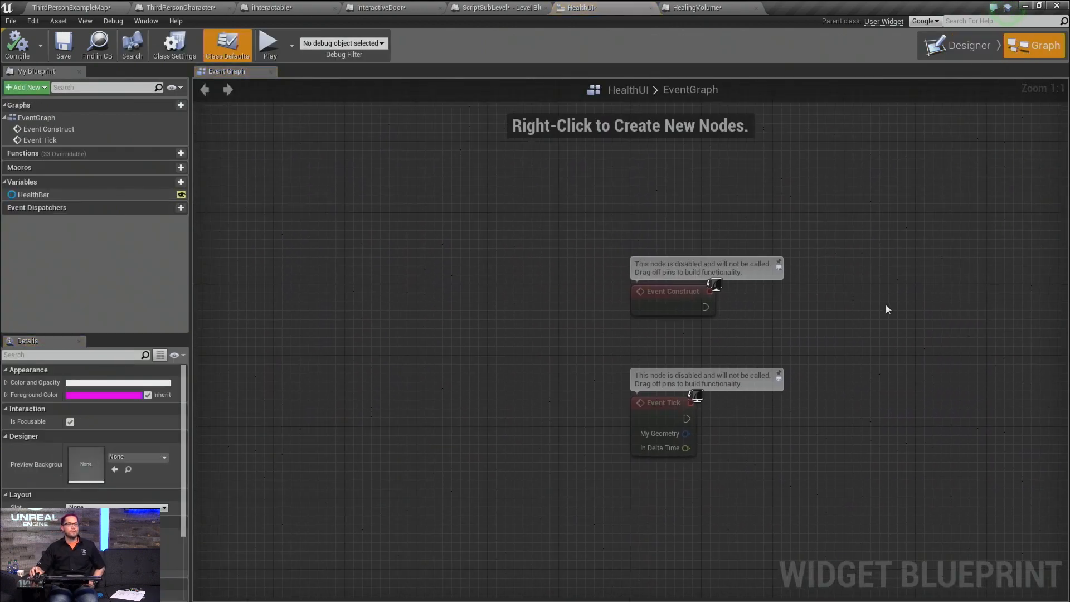
pyautogui.moveTo(855, 397); pyautogui.dragTo(613, 382, button='right')
pyautogui.moveTo(469, 377); pyautogui.dragTo(486, 489)
pyautogui.click(506, 313)
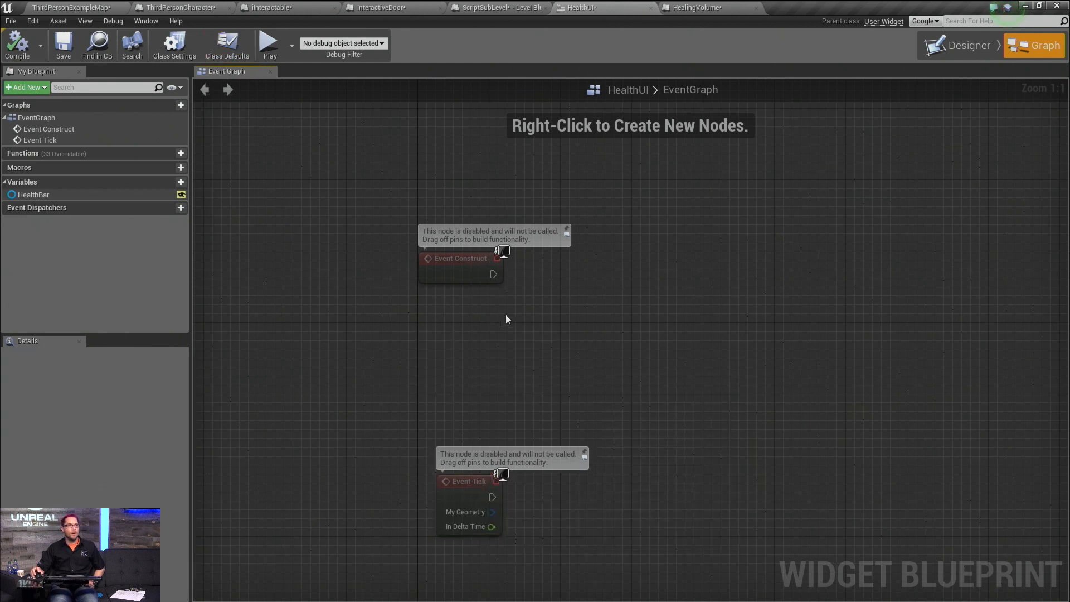
# Step: Add a Get Owning Player Pawn node between Event Construct and Event Tick in the HealthUI graph
pyautogui.moveTo(463, 341); pyautogui.dragTo(467, 334, button='right')
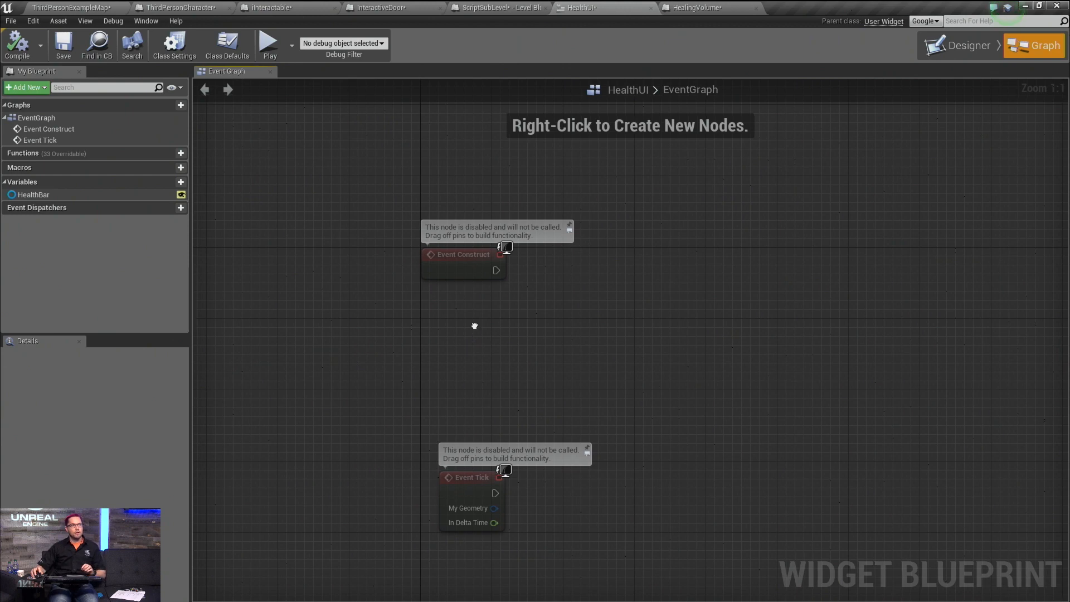
pyautogui.rightClick(475, 327)
pyautogui.write('get')
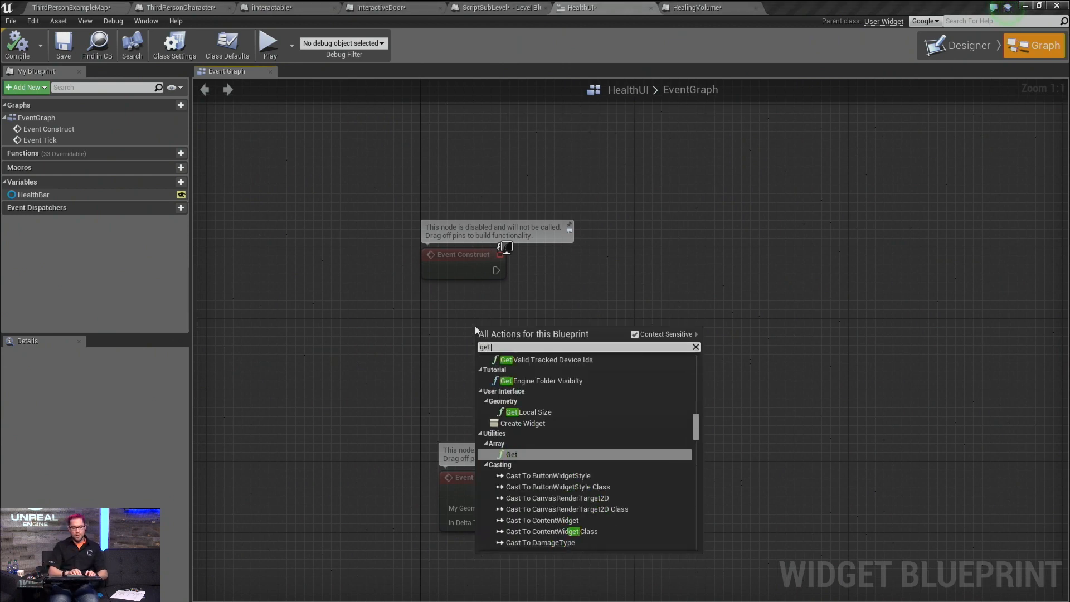
pyautogui.write(' own')
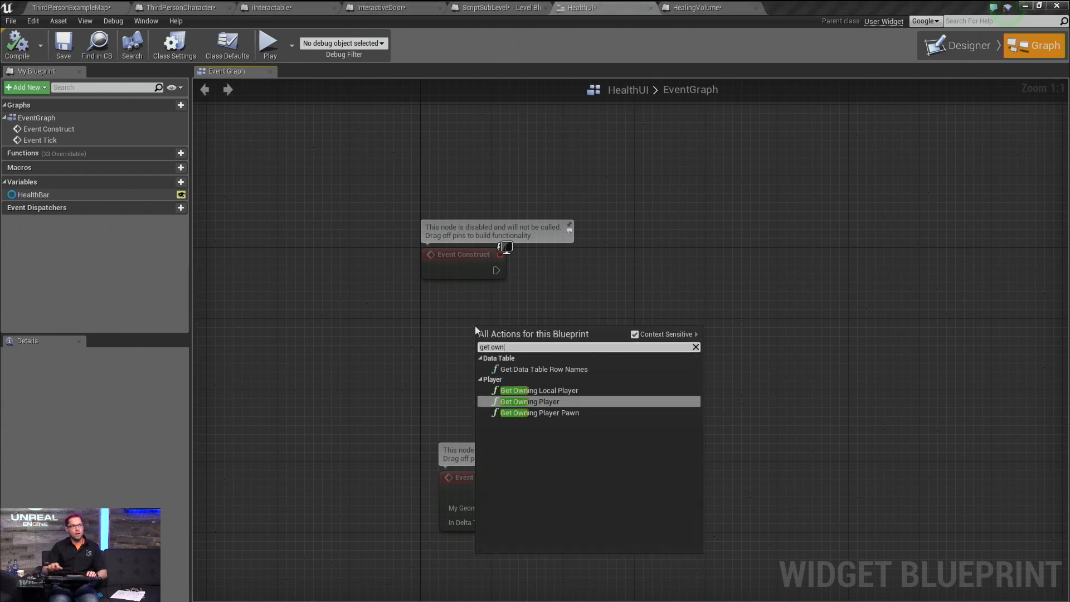
pyautogui.click(564, 413)
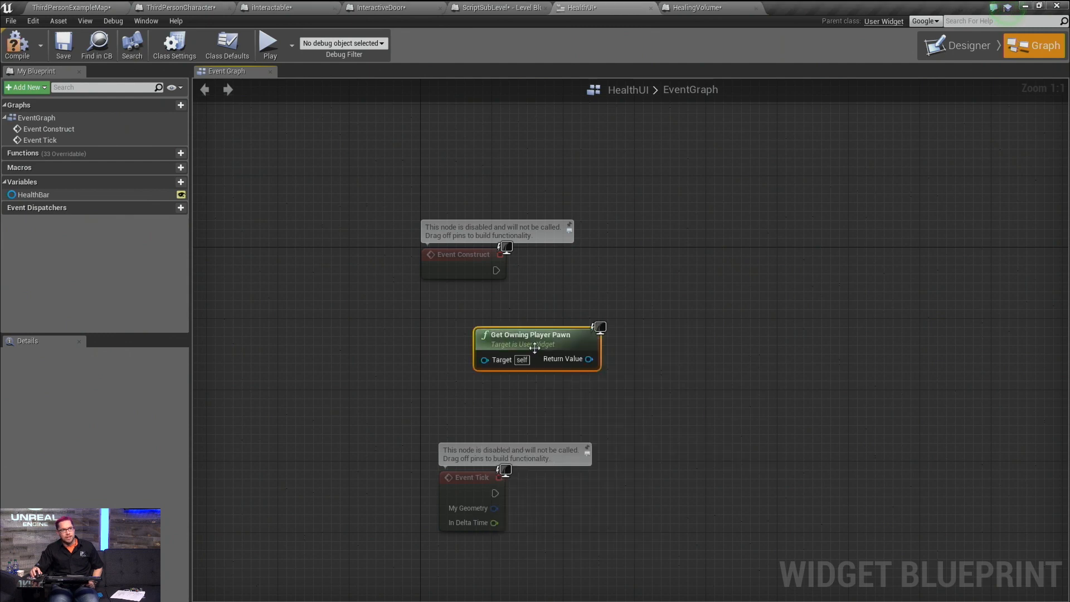
# Step: Place the Get Owning Player Pawn node just below Event Construct, and review the UpdateUI dispatcher's inputs in ThirdPersonCharacter
pyautogui.moveTo(522, 310); pyautogui.dragTo(459, 319)
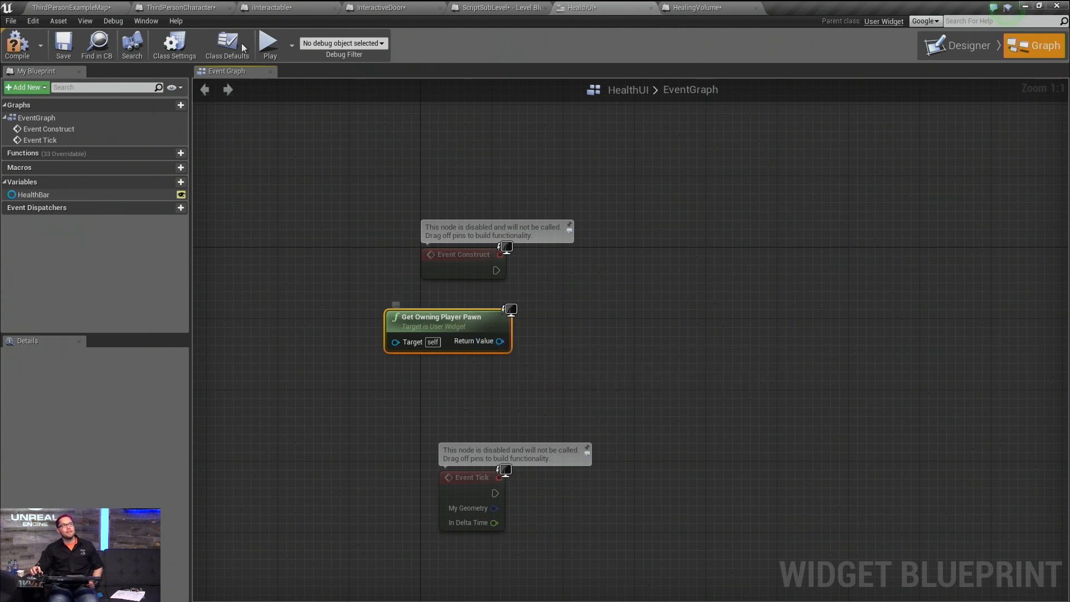
pyautogui.click(165, 6)
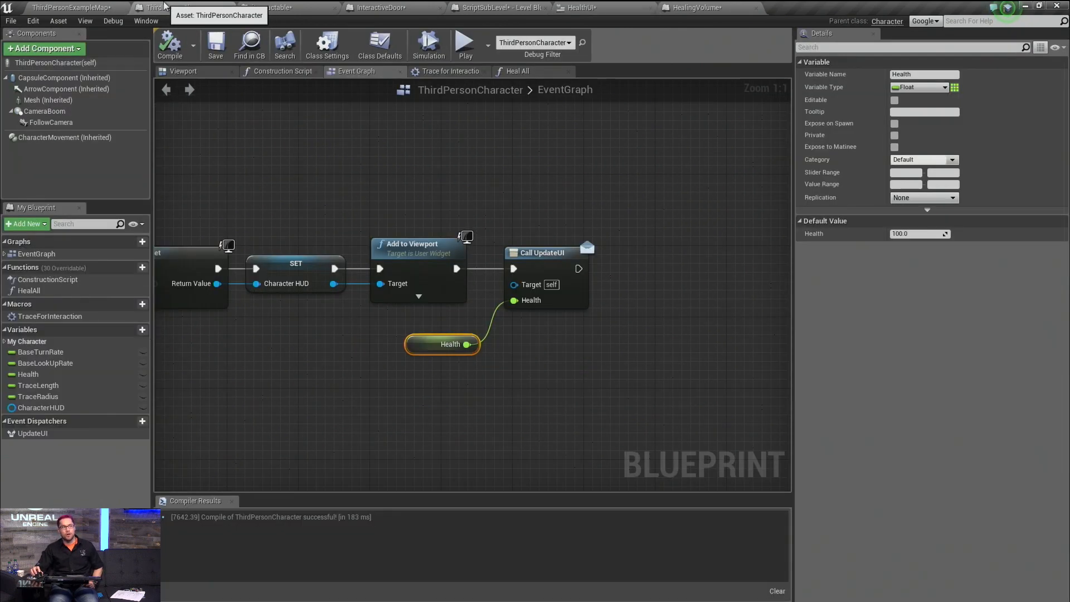
pyautogui.click(54, 435)
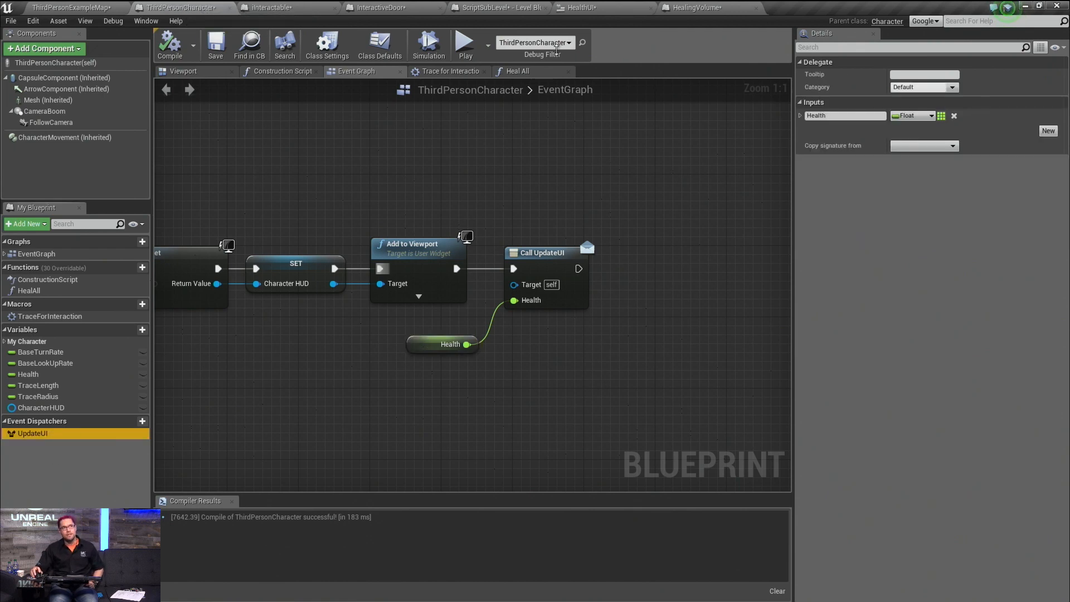
pyautogui.click(624, 7)
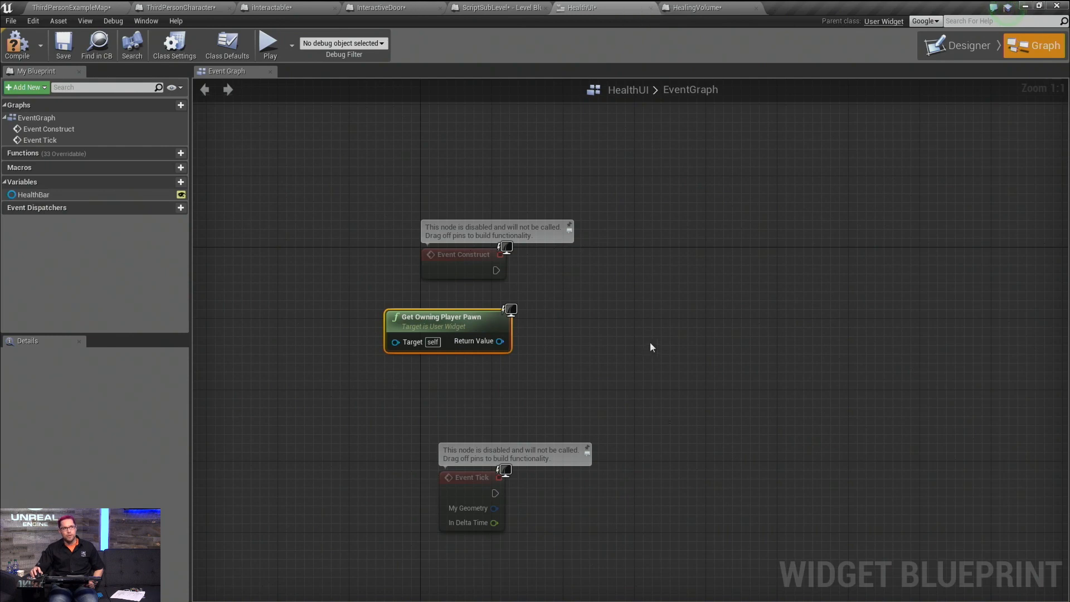
# Step: Cast the owning player pawn to ThirdPersonCharacter and run the cast from Event Construct, aligned beside it
pyautogui.moveTo(500, 342); pyautogui.dragTo(583, 286)
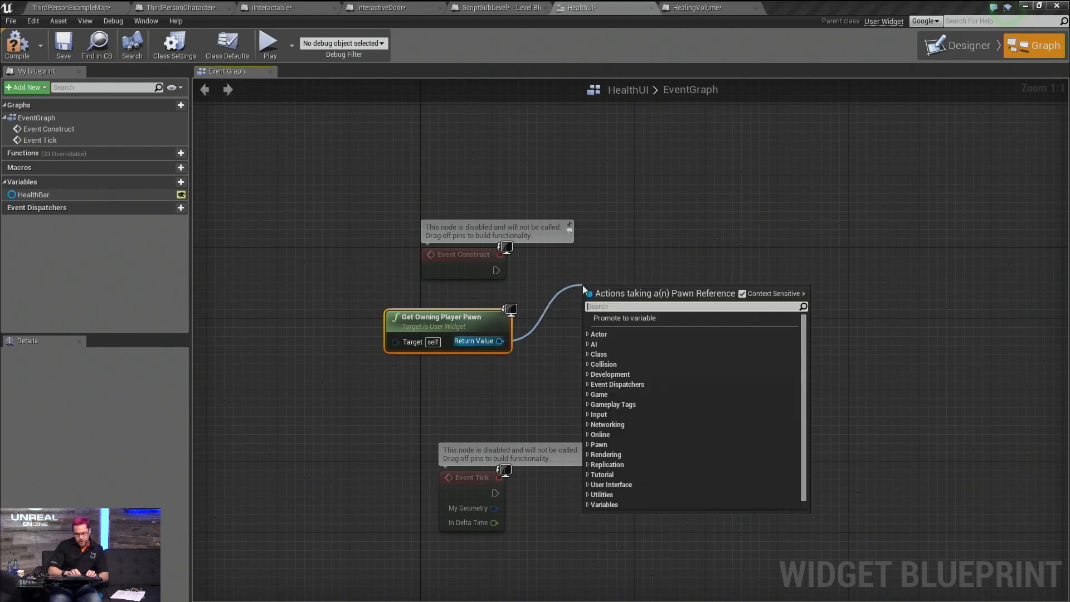
pyautogui.write('cast t')
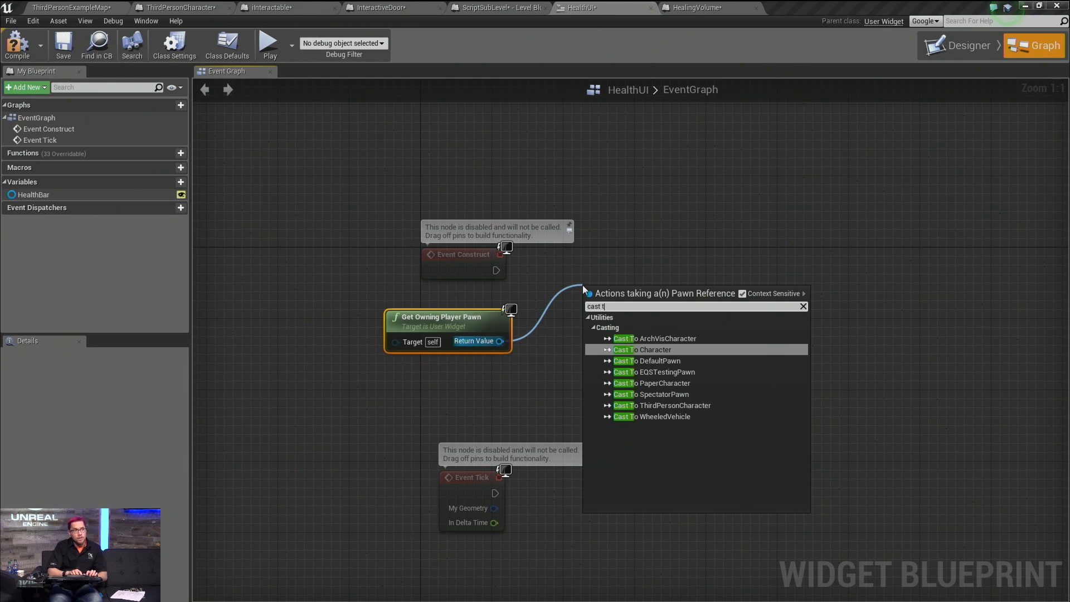
pyautogui.write('hi')
pyautogui.press('Return')
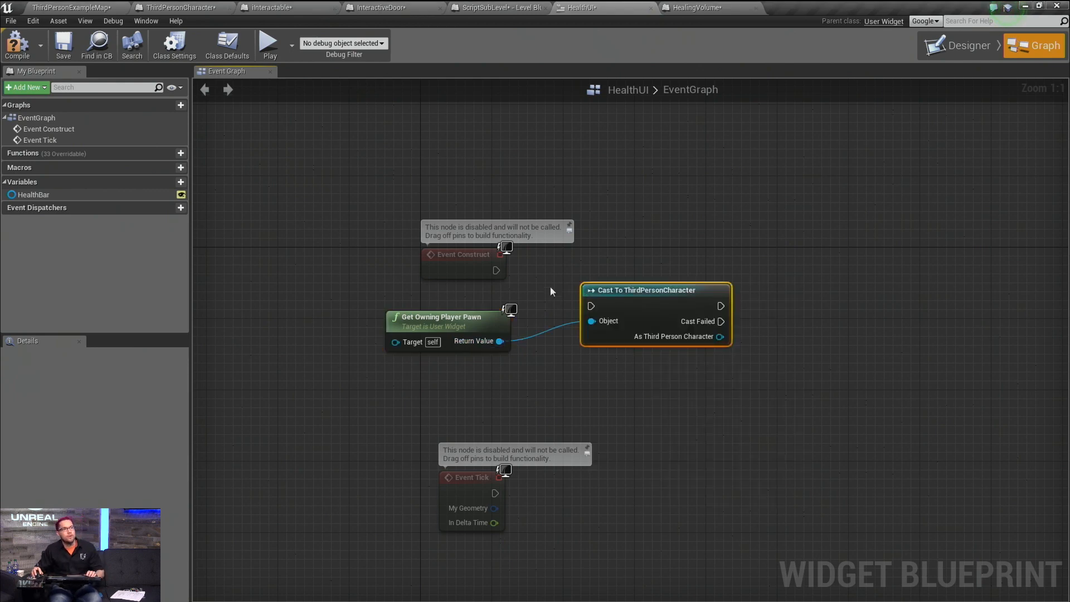
pyautogui.moveTo(497, 271); pyautogui.dragTo(581, 262)
pyautogui.click(623, 362)
# Step: Add a Bind Event to UpdateUI node from the cast's As Third Person Character output and connect it to the cast's execution
pyautogui.moveTo(718, 337); pyautogui.dragTo(637, 332, button='right')
pyautogui.moveTo(612, 296); pyautogui.dragTo(708, 275)
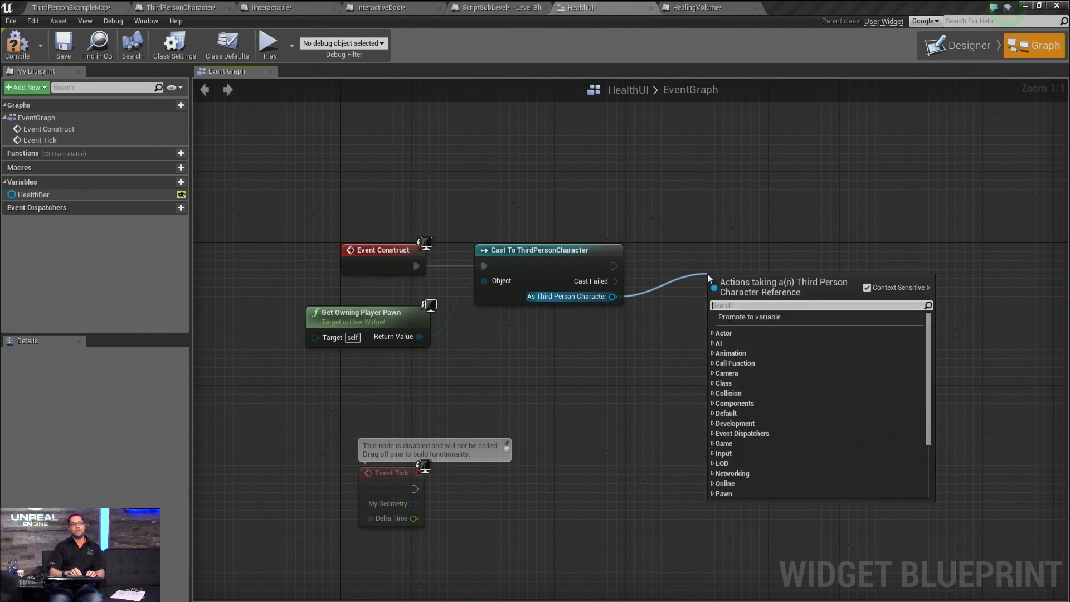
pyautogui.write('bint d')
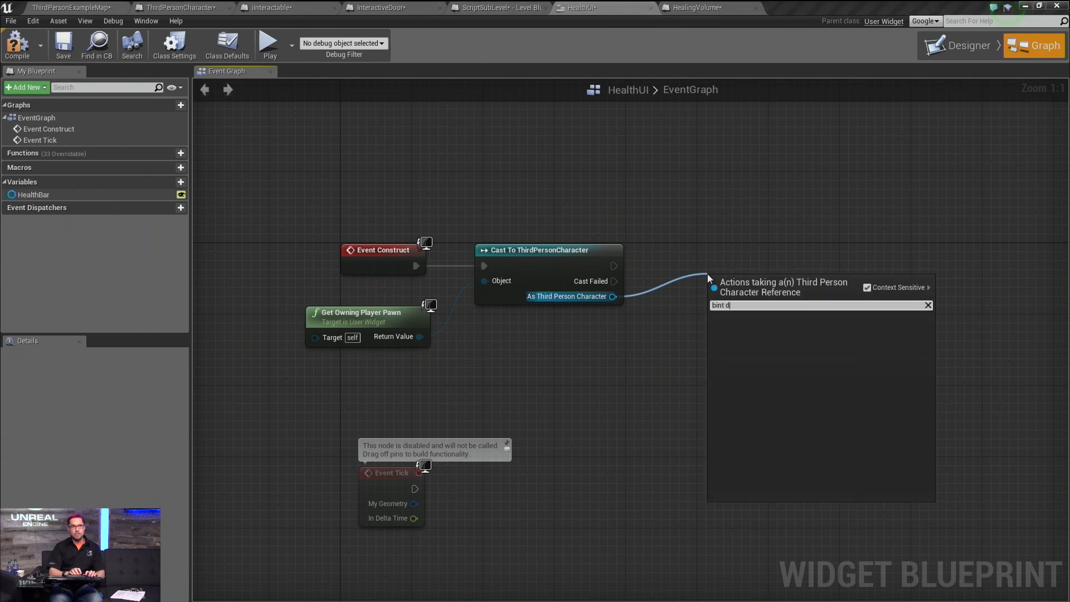
pyautogui.press('BackSpace')
pyautogui.press('BackSpace')
pyautogui.press('BackSpace')
pyautogui.write('d to upd')
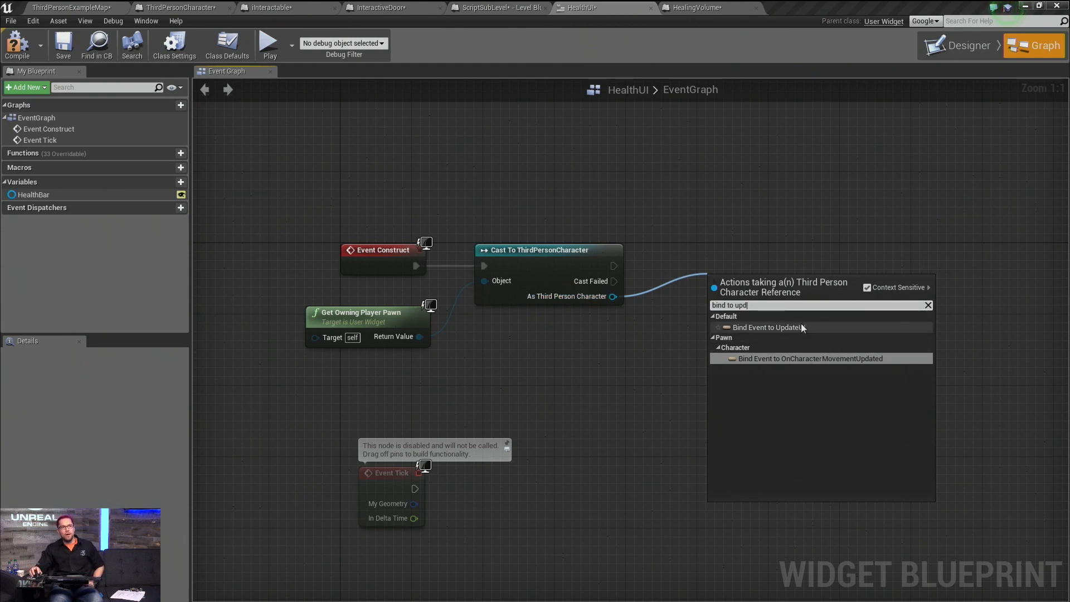
pyautogui.click(807, 327)
pyautogui.moveTo(761, 296); pyautogui.dragTo(711, 264)
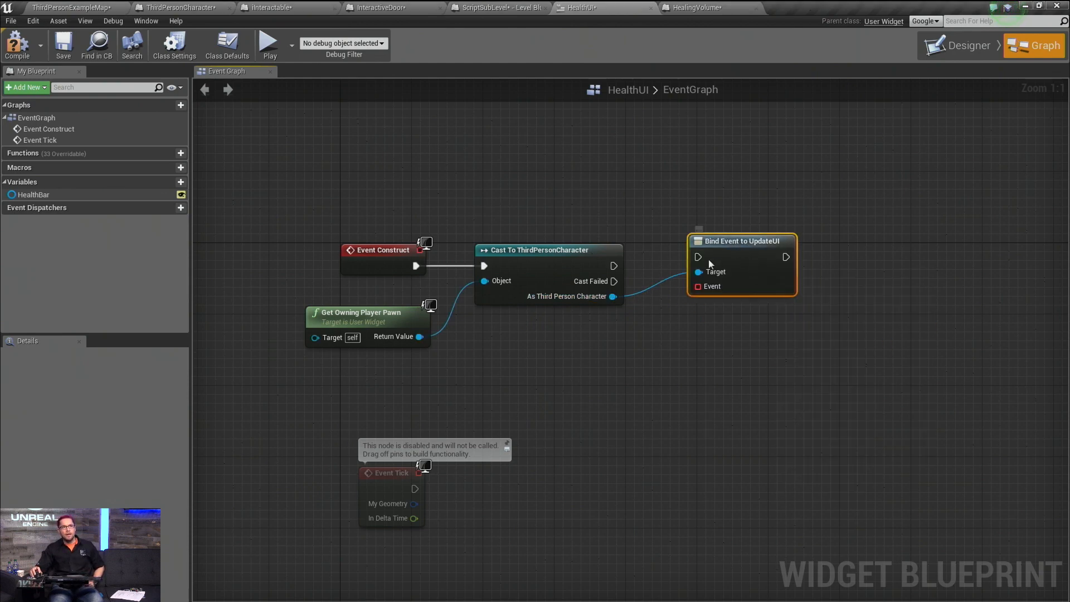
pyautogui.moveTo(614, 265); pyautogui.dragTo(742, 258)
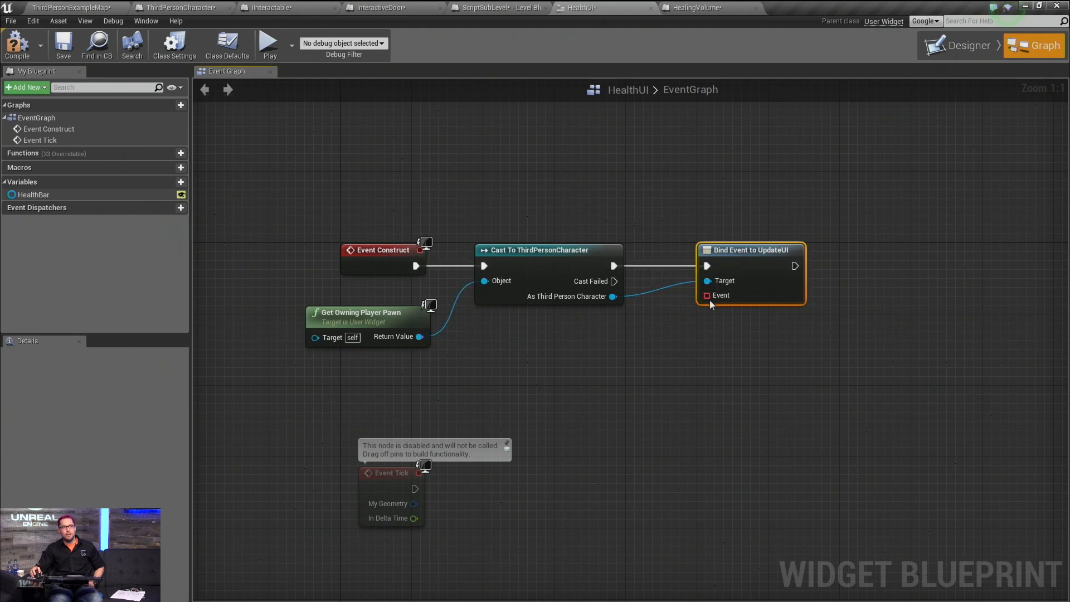
# Step: Create a custom event named UpdateHealthBar from the Bind Event node's Event pin and place it below the cast node
pyautogui.moveTo(709, 299); pyautogui.dragTo(629, 356)
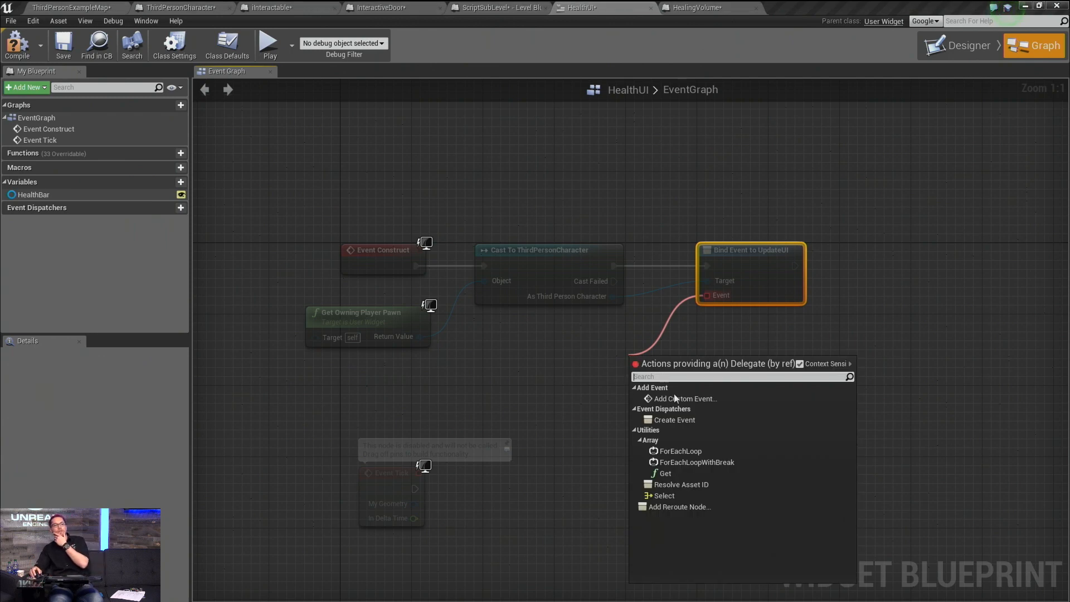
pyautogui.click(687, 399)
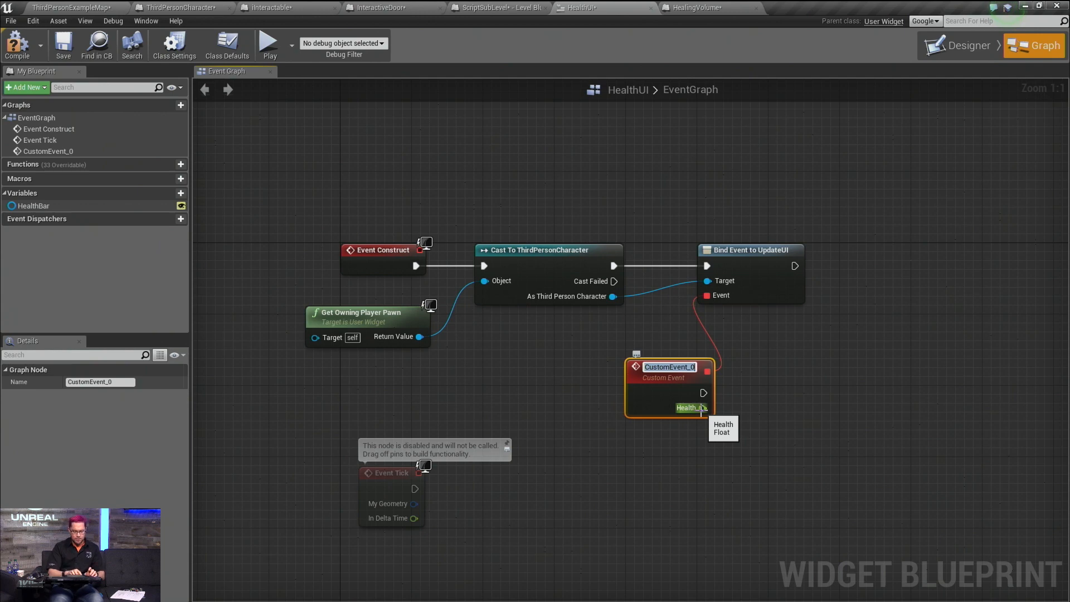
pyautogui.write('UpdateHealthBar')
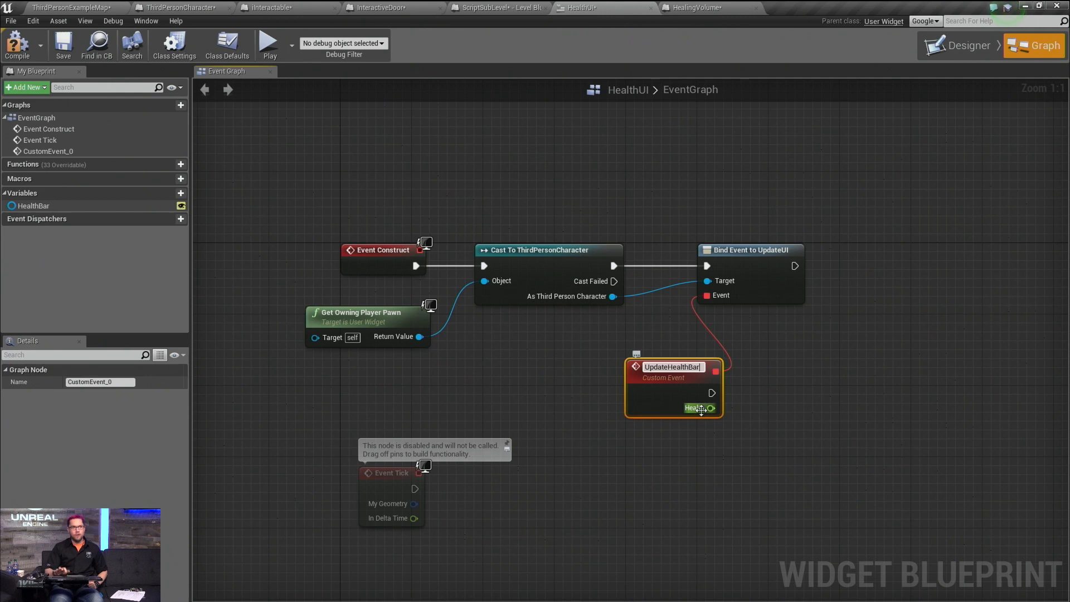
pyautogui.press('Return')
pyautogui.moveTo(663, 366); pyautogui.dragTo(610, 366)
pyautogui.click(610, 366)
pyautogui.click(572, 443)
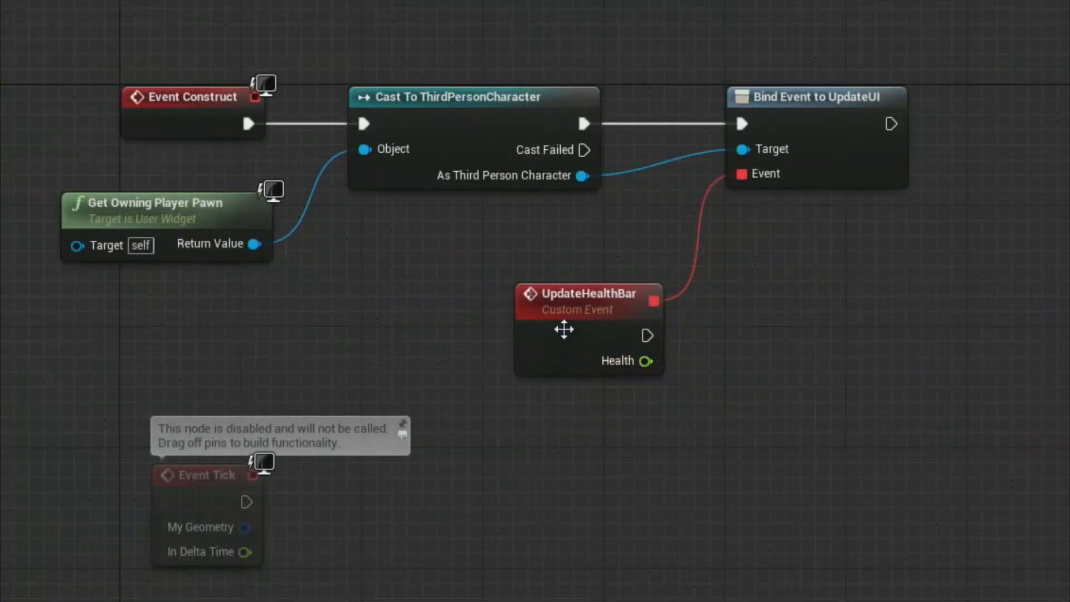
# Step: Delete the Bind Event to UpdateUI node and the UpdateHealthBar custom event together
pyautogui.moveTo(867, 7); pyautogui.dragTo(620, 487)
pyautogui.press('Delete')
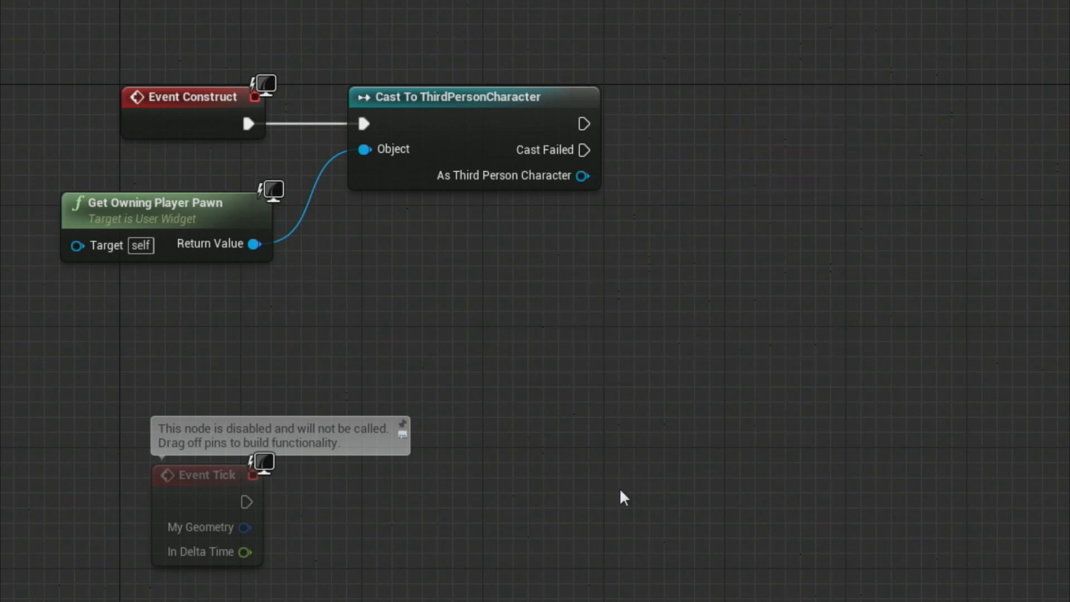
# Step: Add Assign Update UI from the As Third Person Character output and name its custom event UpdateHealthBar
pyautogui.moveTo(582, 175); pyautogui.dragTo(728, 163)
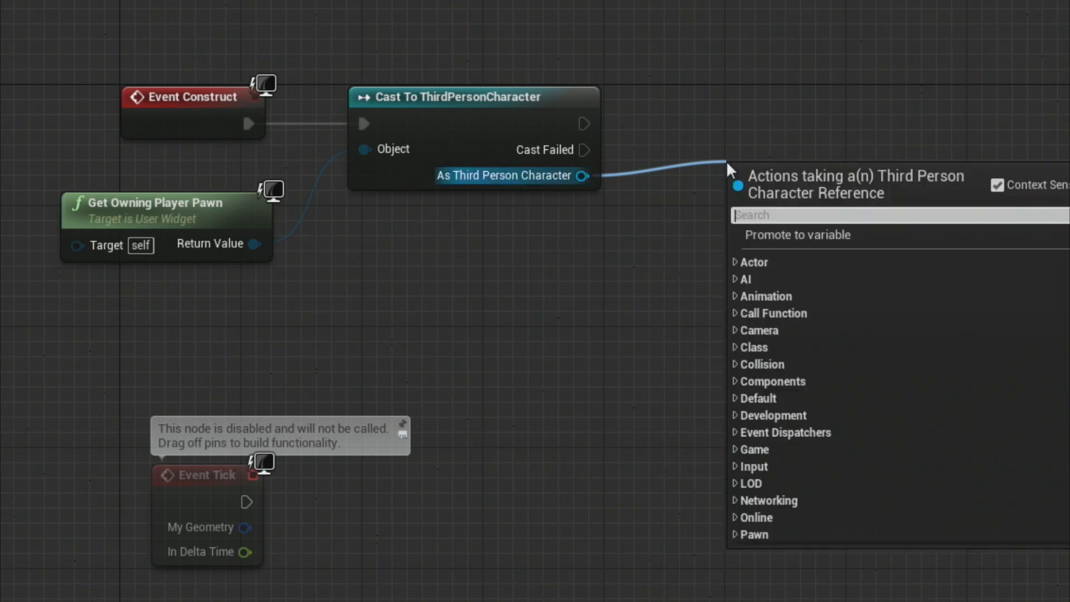
pyautogui.write('assign')
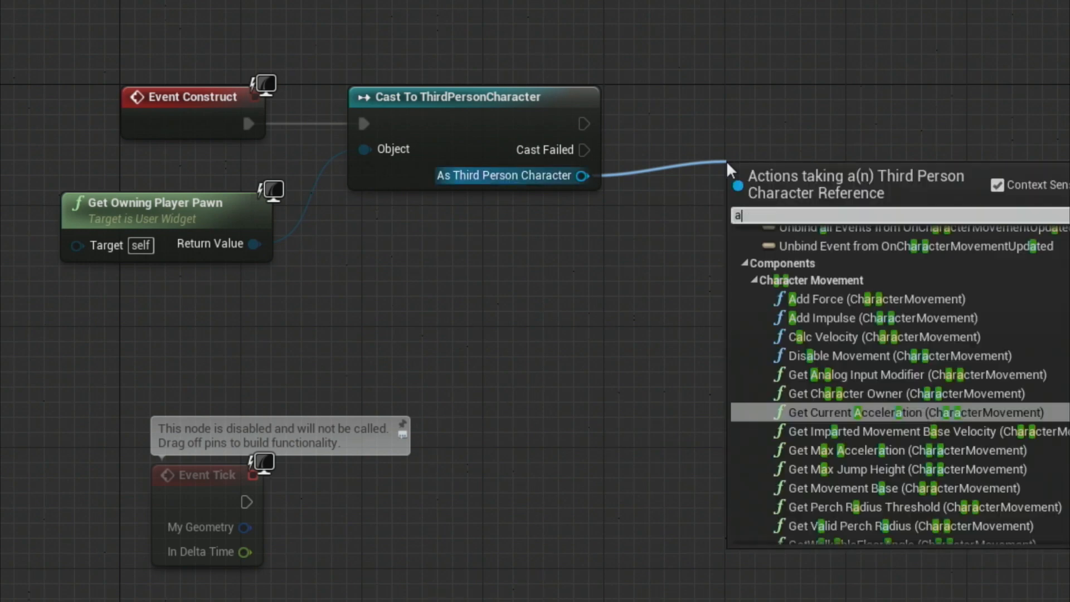
pyautogui.write(' upda')
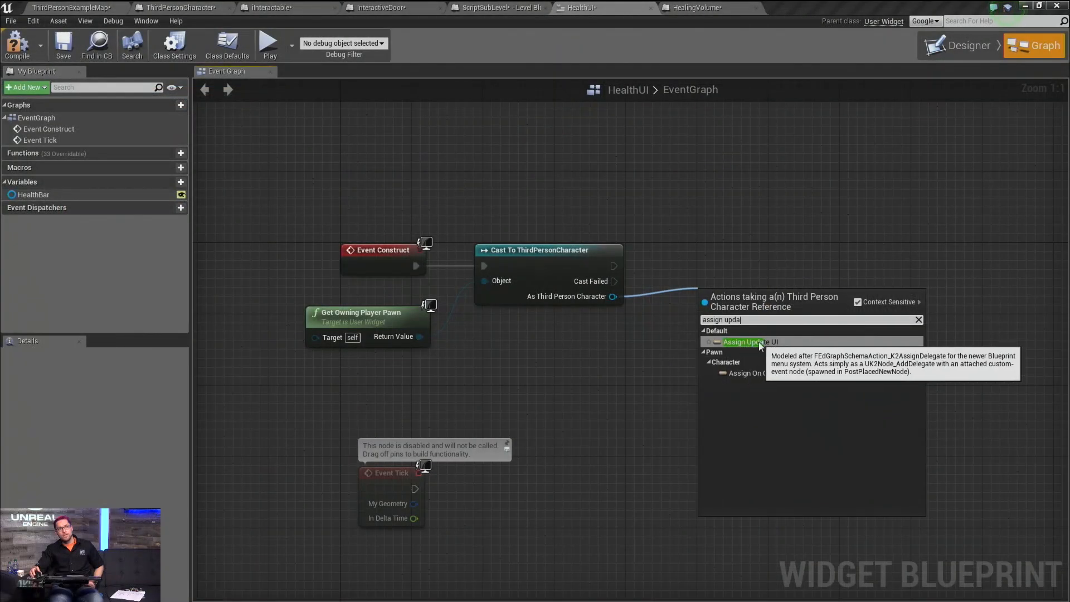
pyautogui.click(758, 342)
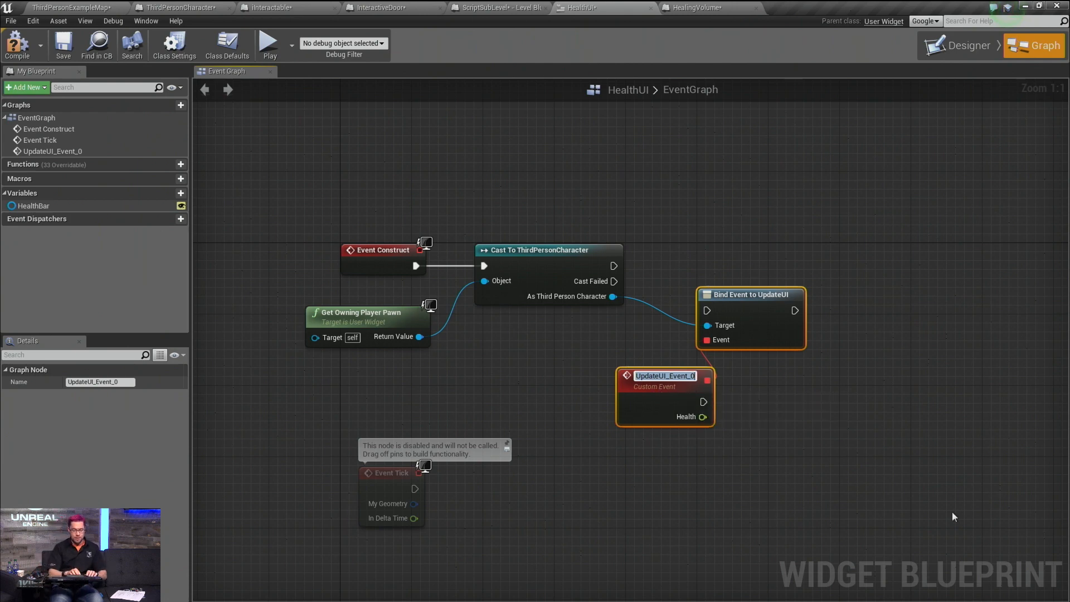
pyautogui.write('UpdateHealthBar')
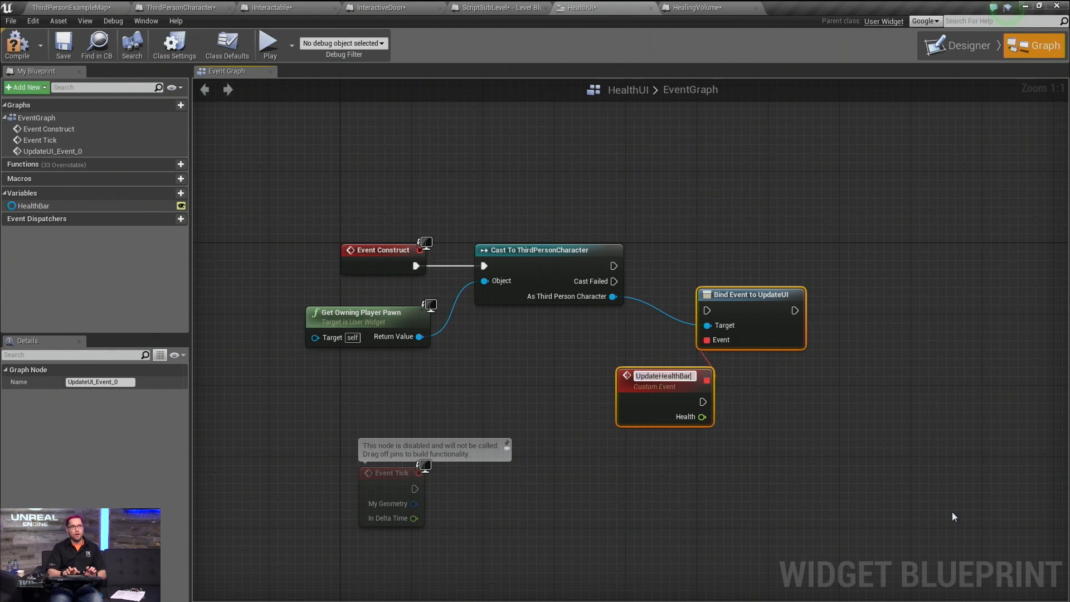
pyautogui.press('Return')
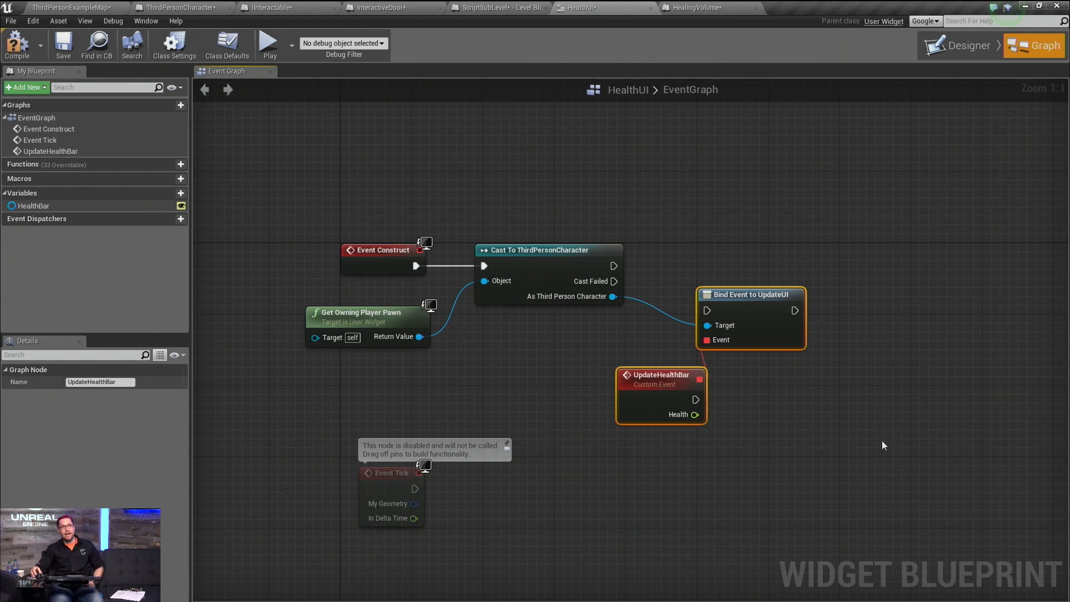
# Step: Arrange the Bind Event to UpdateUI and UpdateHealthBar nodes beside the cast, and connect the cast's execution to the binding
pyautogui.moveTo(759, 315); pyautogui.dragTo(768, 289)
pyautogui.click(753, 356)
pyautogui.moveTo(670, 359); pyautogui.dragTo(626, 359)
pyautogui.moveTo(613, 266); pyautogui.dragTo(720, 282)
pyautogui.click(814, 438)
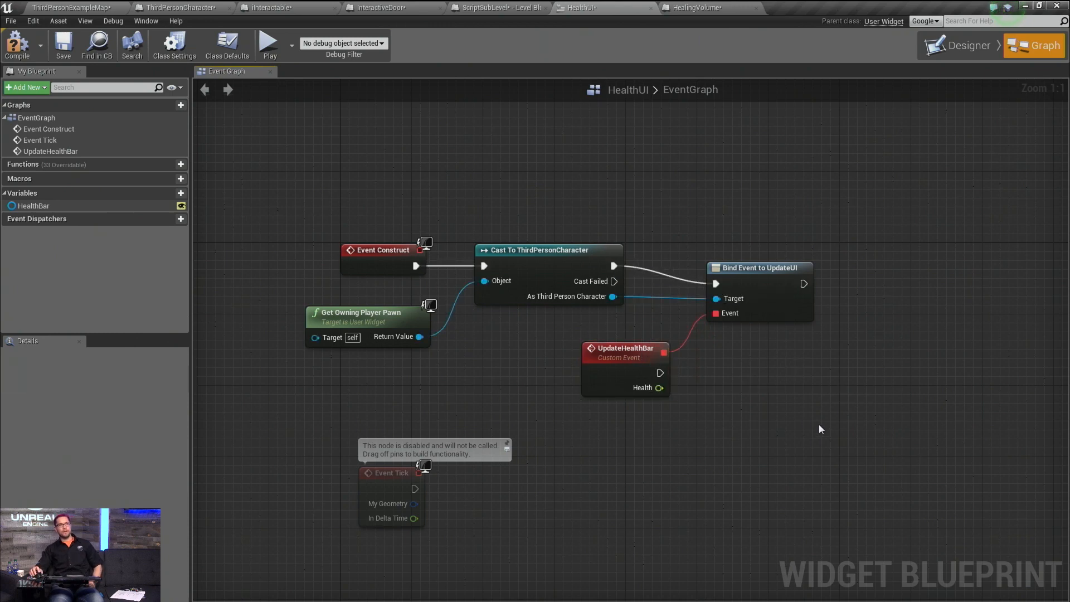
# Step: Check the HealthBar progress bar's Is Variable setting in the widget Designer and return to the event graph
pyautogui.moveTo(819, 423); pyautogui.dragTo(772, 364, button='right')
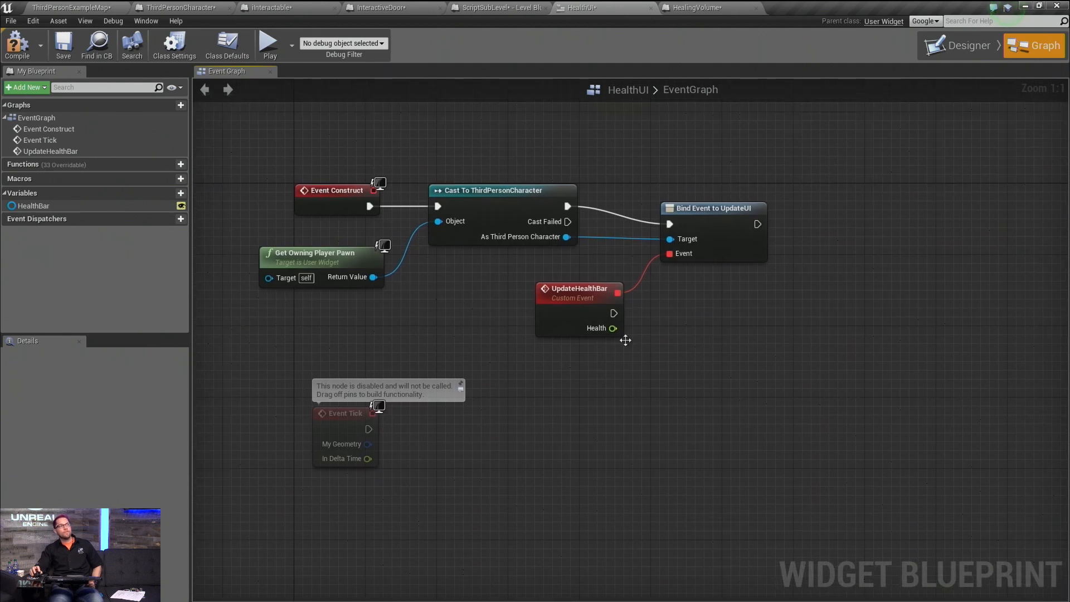
pyautogui.click(39, 208)
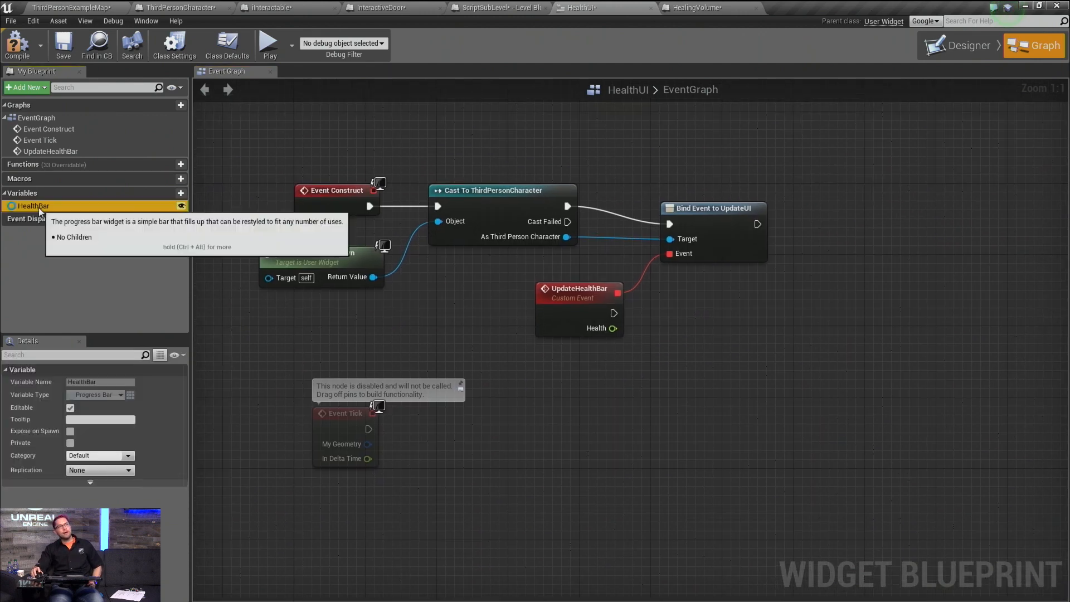
pyautogui.click(954, 48)
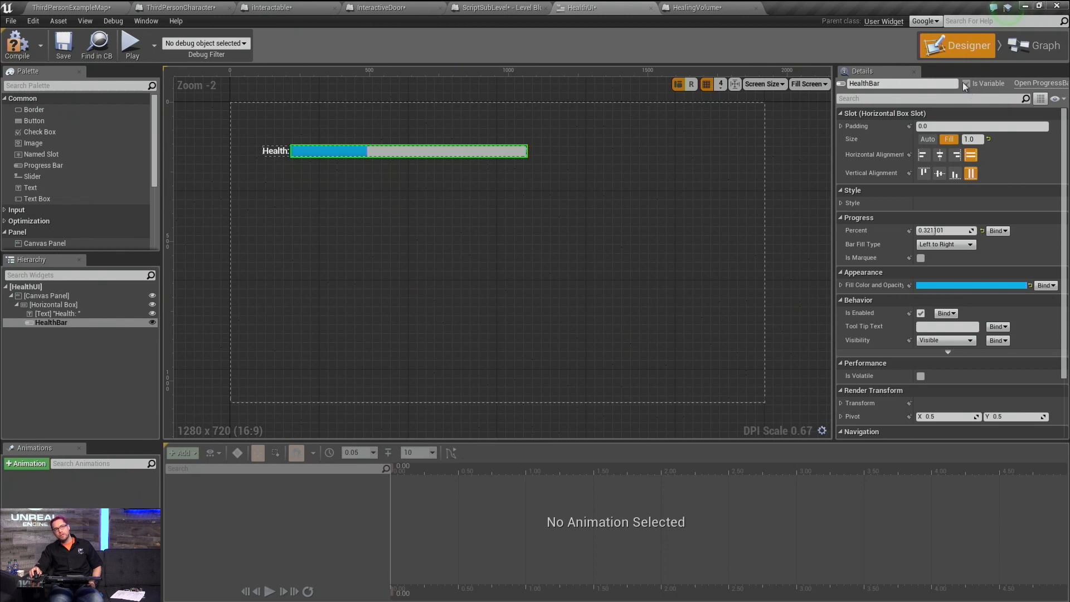
pyautogui.click(1032, 47)
# Step: Add a HealthBar getter node below the UpdateHealthBar event
pyautogui.click(32, 205)
pyautogui.moveTo(223, 323)
pyautogui.mouseDown()
pyautogui.moveTo(600, 384)
pyautogui.moveTo(597, 373)
pyautogui.mouseUp()
pyautogui.click(610, 380)
pyautogui.moveTo(659, 380); pyautogui.dragTo(708, 350)
pyautogui.write('get perce')
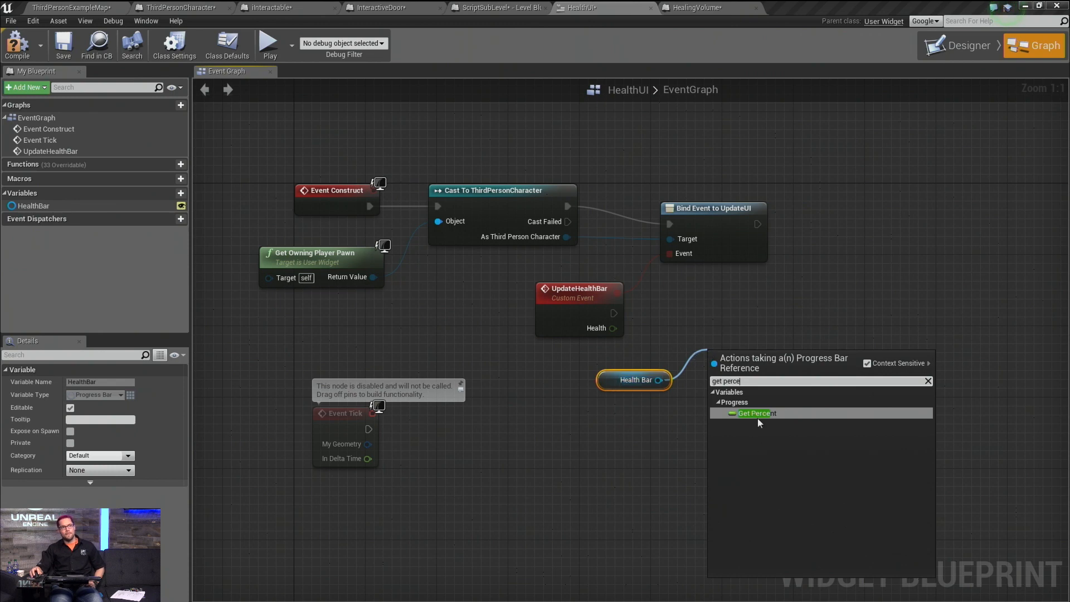
pyautogui.click(643, 410)
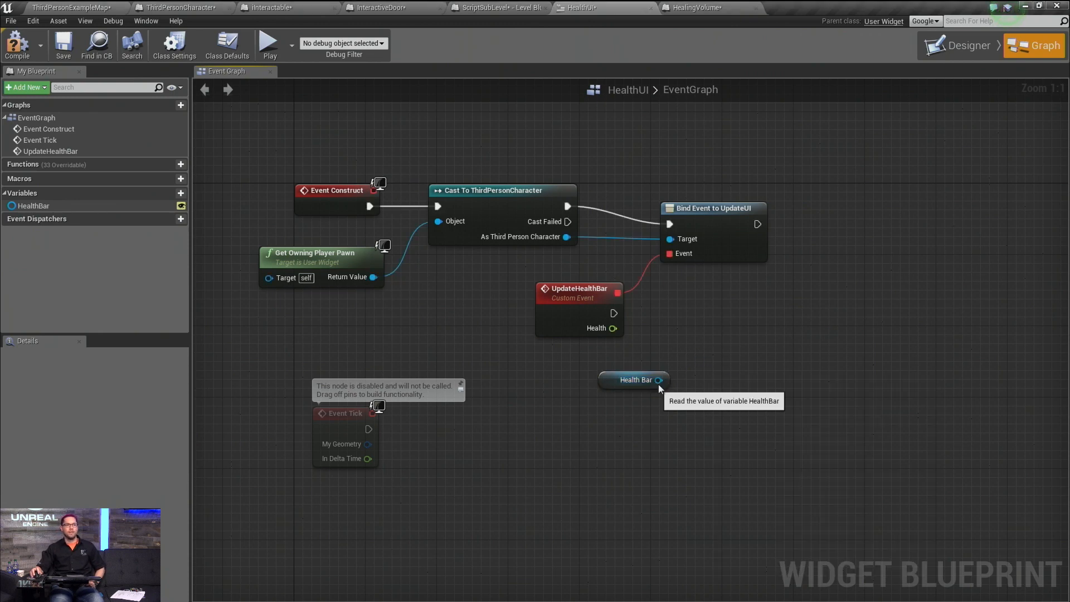
# Step: Add a Set Percent node targeting the Health Bar getter and place it to the right of the UpdateHealthBar event
pyautogui.moveTo(658, 380); pyautogui.dragTo(754, 328)
pyautogui.write('set perec')
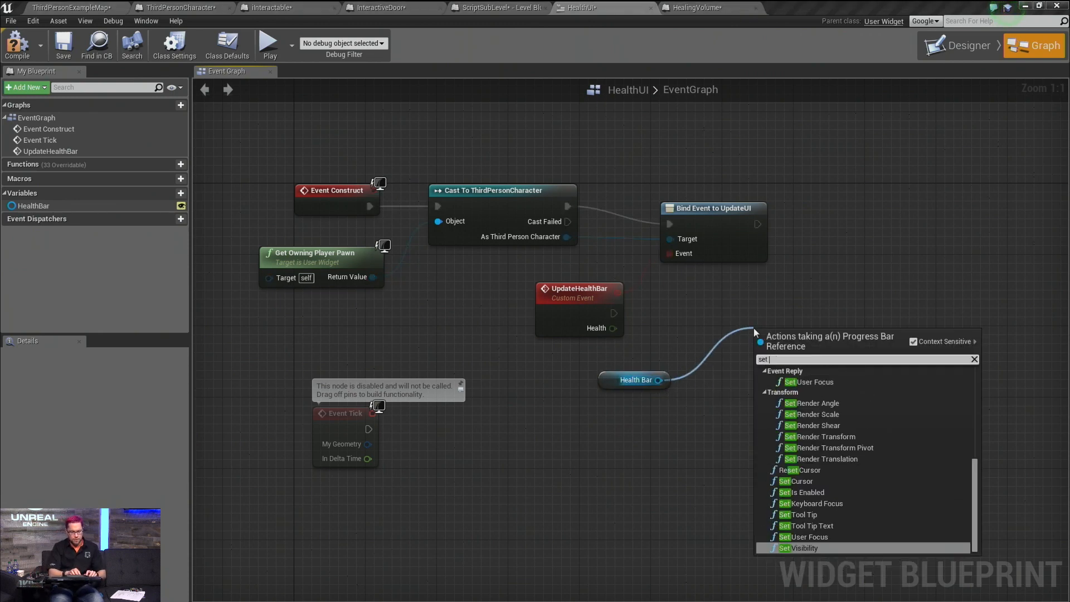
pyautogui.press('BackSpace')
pyautogui.press('BackSpace')
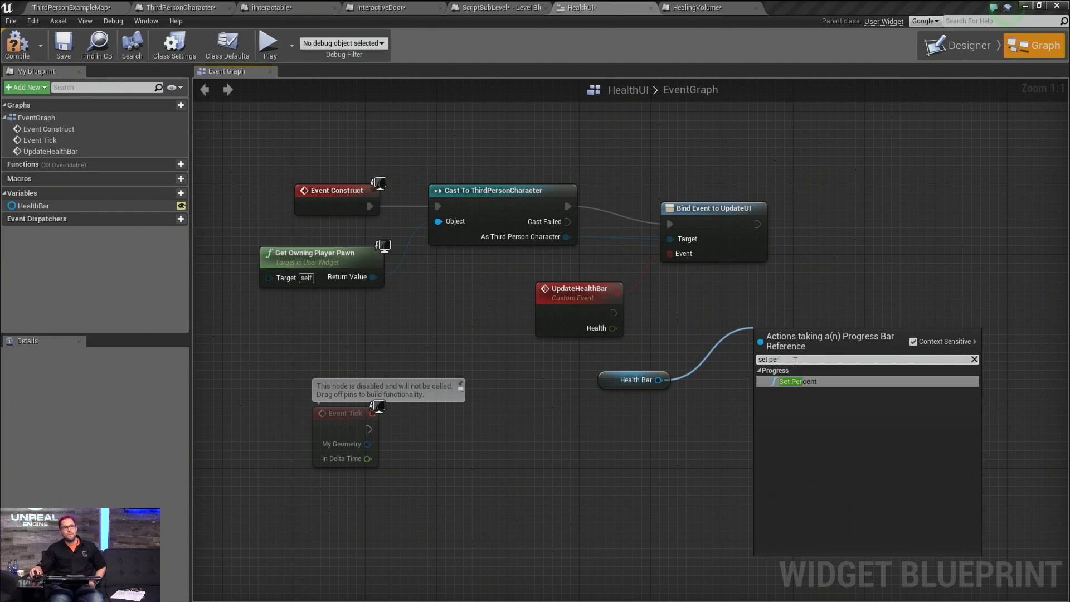
pyautogui.click(799, 382)
pyautogui.moveTo(800, 353); pyautogui.dragTo(815, 328)
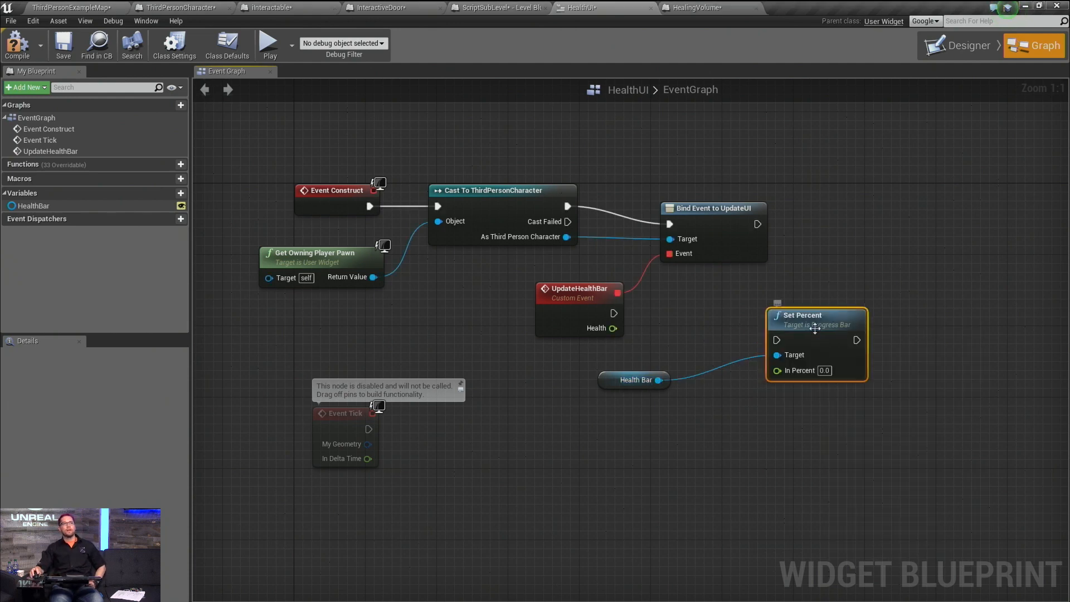
# Step: Set the HealthBar's Percent to 0.59633 in the Designer, and move the Health Bar getter slightly lower in the event graph
pyautogui.click(969, 47)
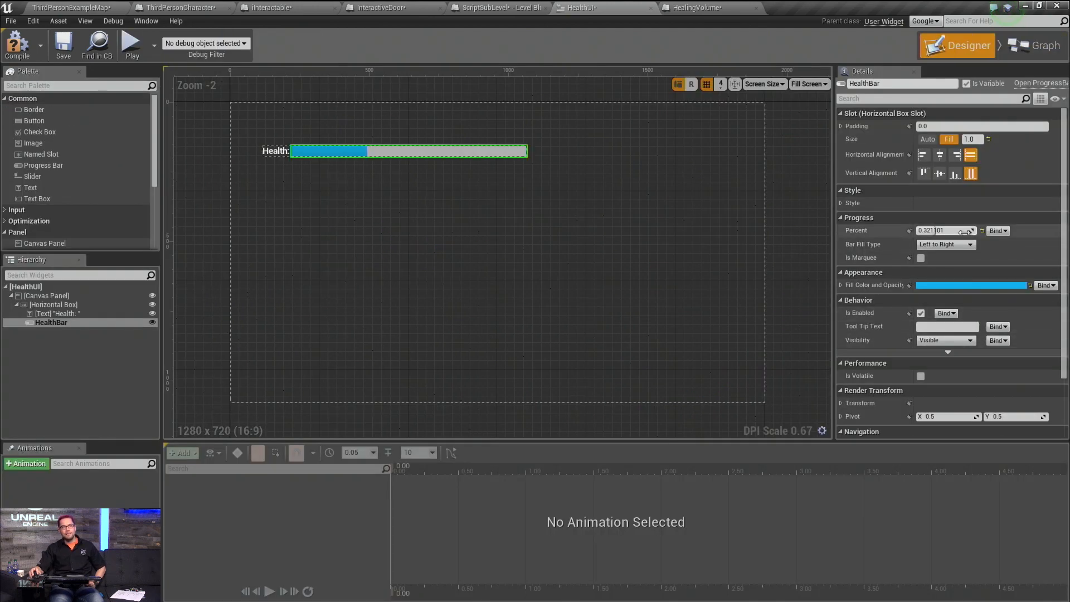
pyautogui.moveTo(965, 232)
pyautogui.mouseDown()
pyautogui.moveTo(948, 233)
pyautogui.moveTo(1003, 233)
pyautogui.moveTo(968, 232)
pyautogui.mouseUp()
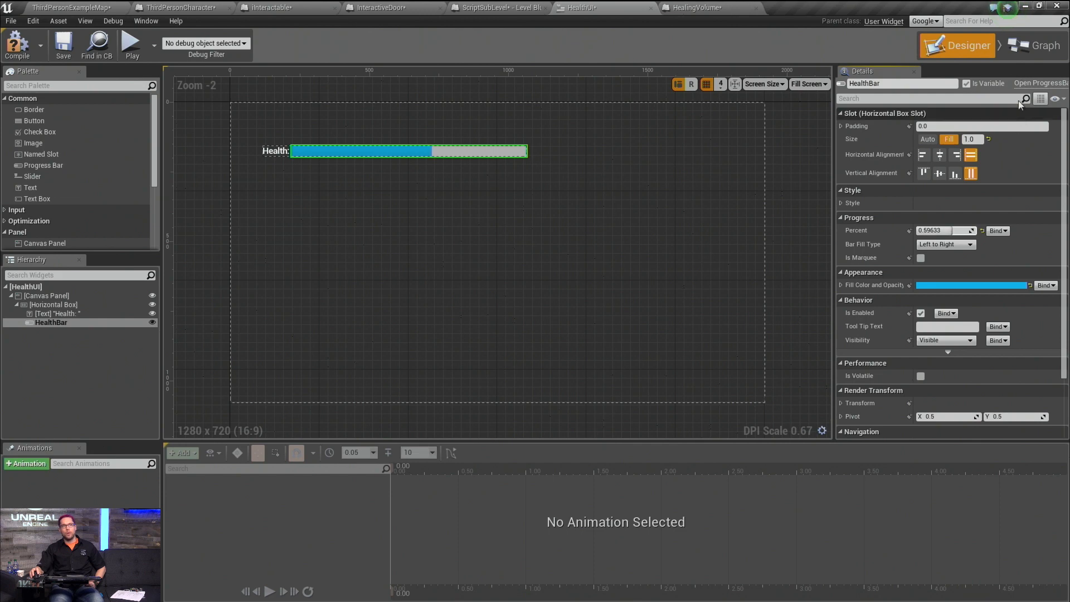
pyautogui.click(1026, 54)
pyautogui.click(616, 408)
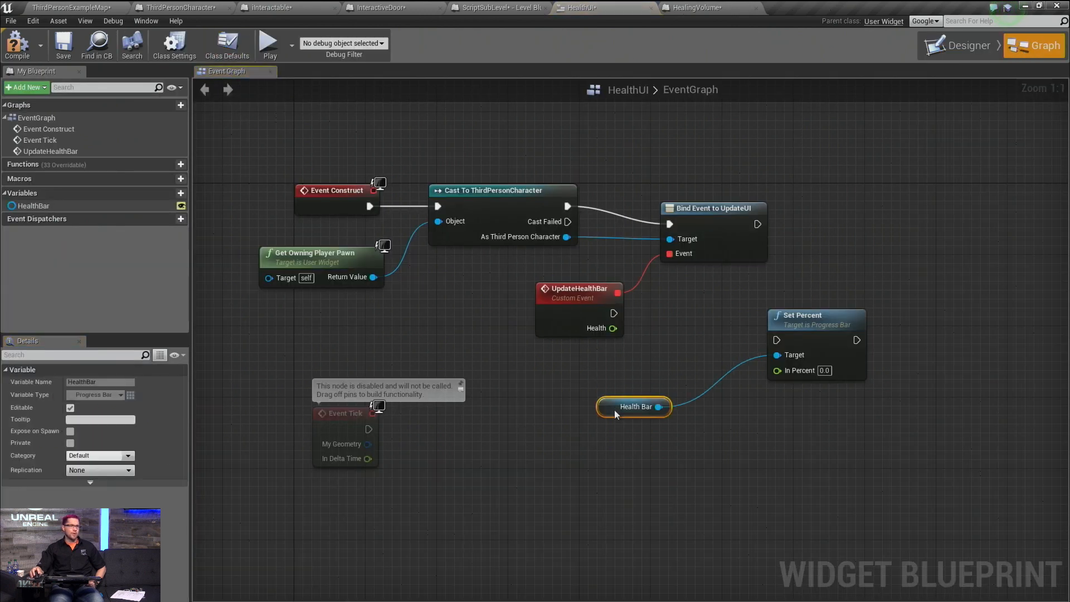
# Step: Move Set Percent further from UpdateHealthBar and add a float / float node dividing the event's Health by 100
pyautogui.moveTo(839, 329); pyautogui.dragTo(893, 302)
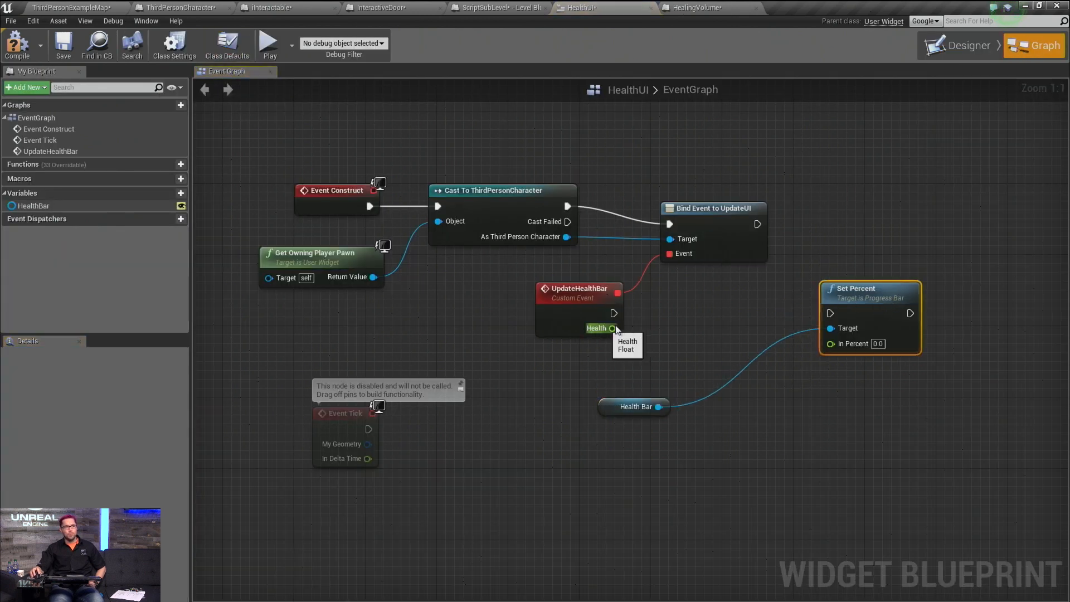
pyautogui.moveTo(613, 328); pyautogui.dragTo(660, 348)
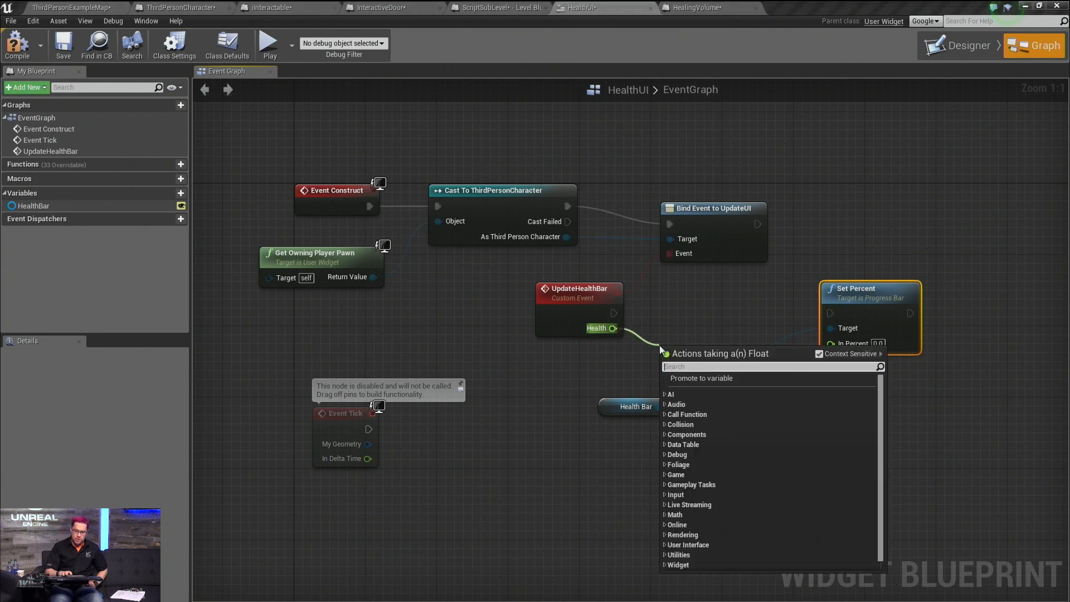
pyautogui.write('/')
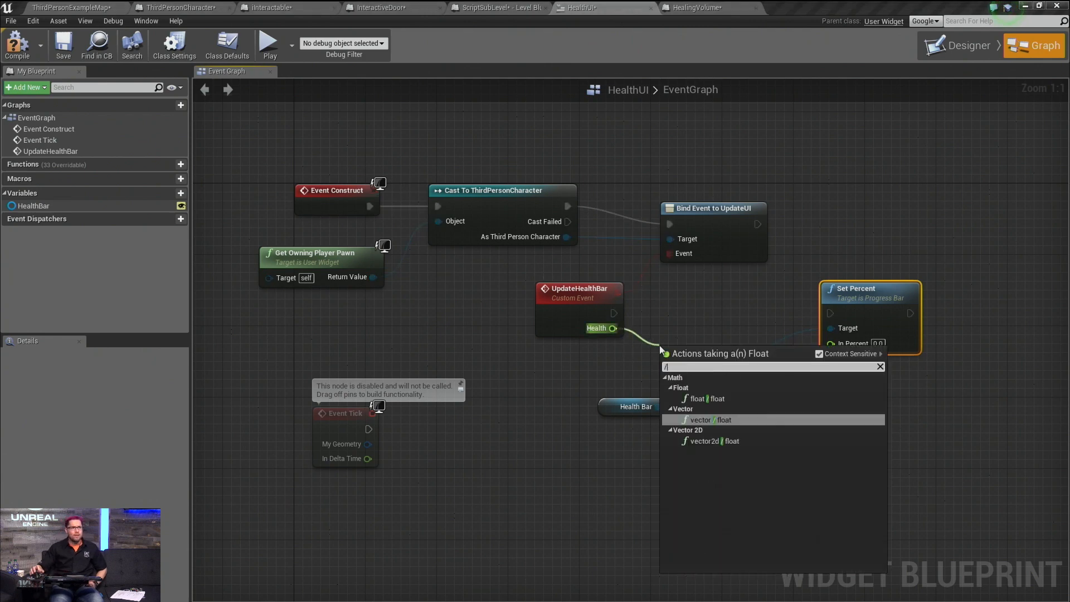
pyautogui.click(711, 400)
pyautogui.click(693, 368)
pyautogui.write('100')
pyautogui.press('Return')
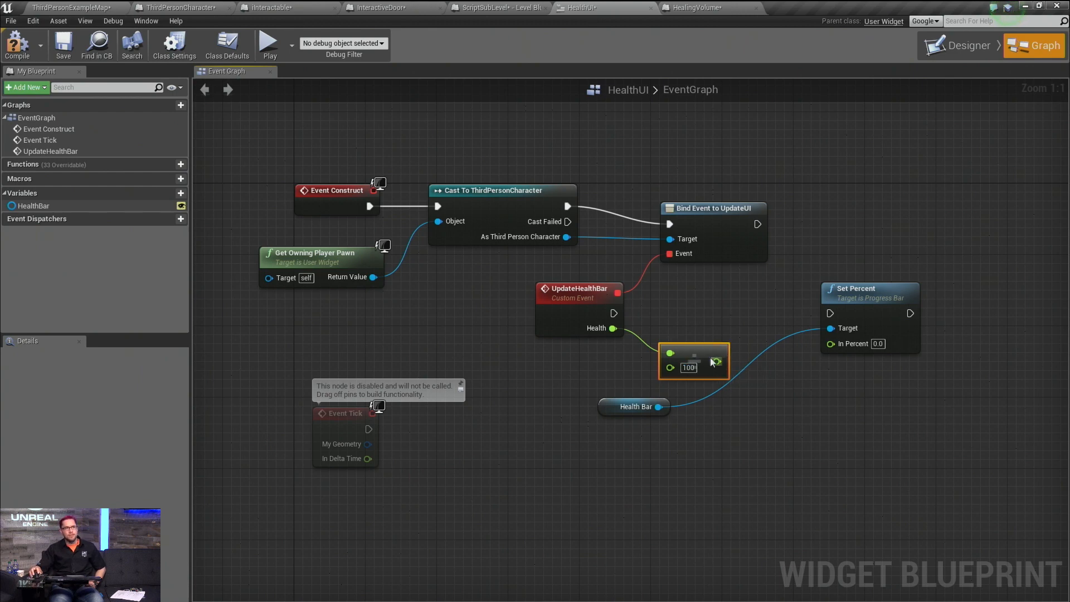
# Step: Connect the division result to Set Percent's In Percent and UpdateHealthBar's execution output to Set Percent
pyautogui.moveTo(717, 361); pyautogui.dragTo(836, 343)
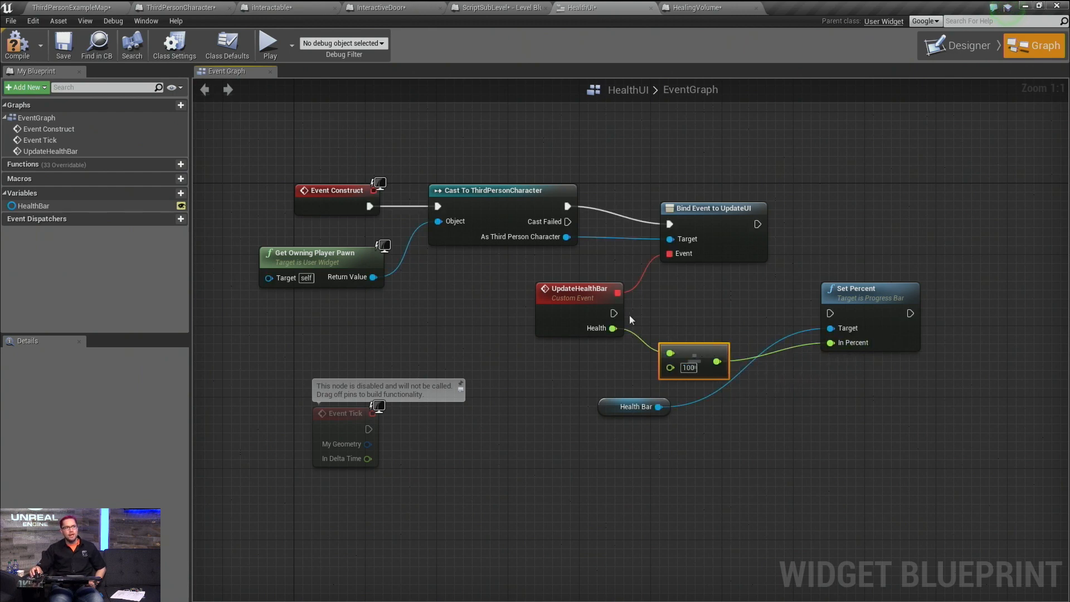
pyautogui.moveTo(614, 313); pyautogui.dragTo(830, 314)
pyautogui.click(865, 510)
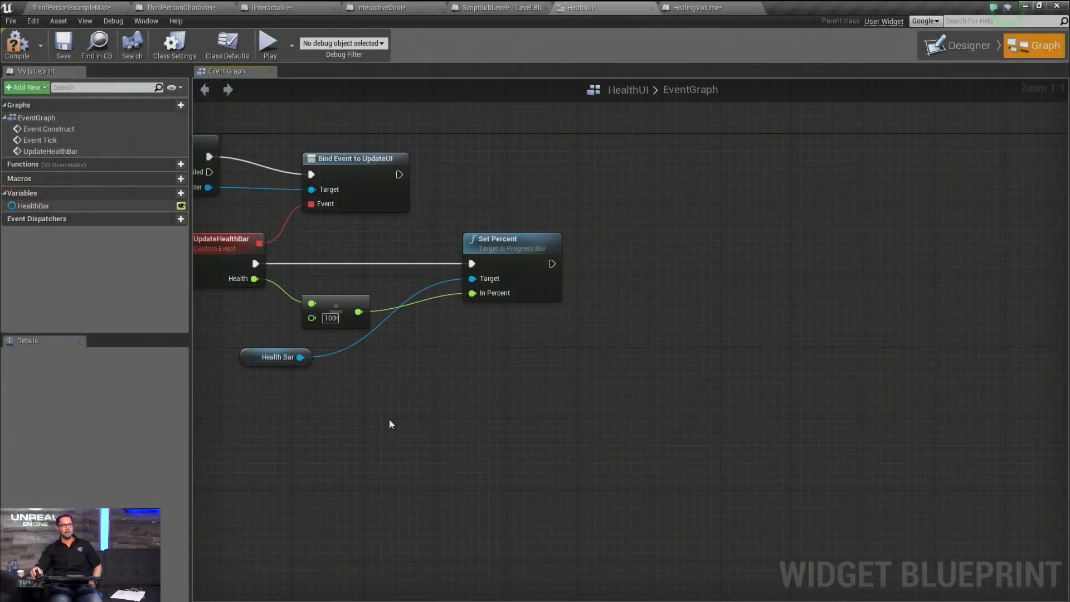
# Step: Add a Set Fill Color and Opacity node targeting the Health Bar getter and place it to the right of Set Percent
pyautogui.moveTo(300, 356); pyautogui.dragTo(615, 355)
pyautogui.write('color')
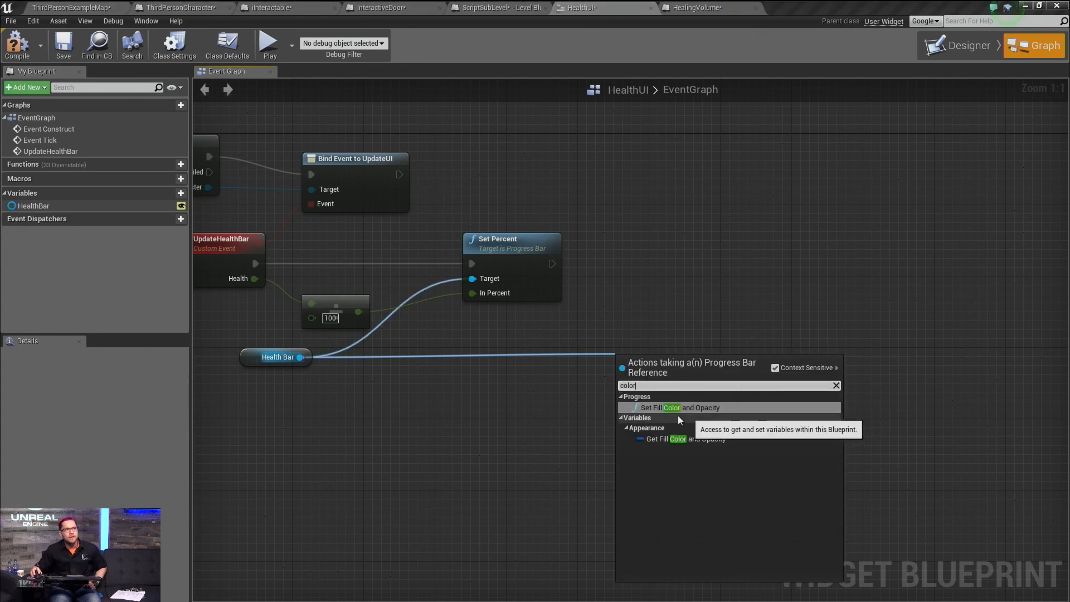
pyautogui.click(712, 408)
pyautogui.moveTo(679, 385); pyautogui.dragTo(804, 334)
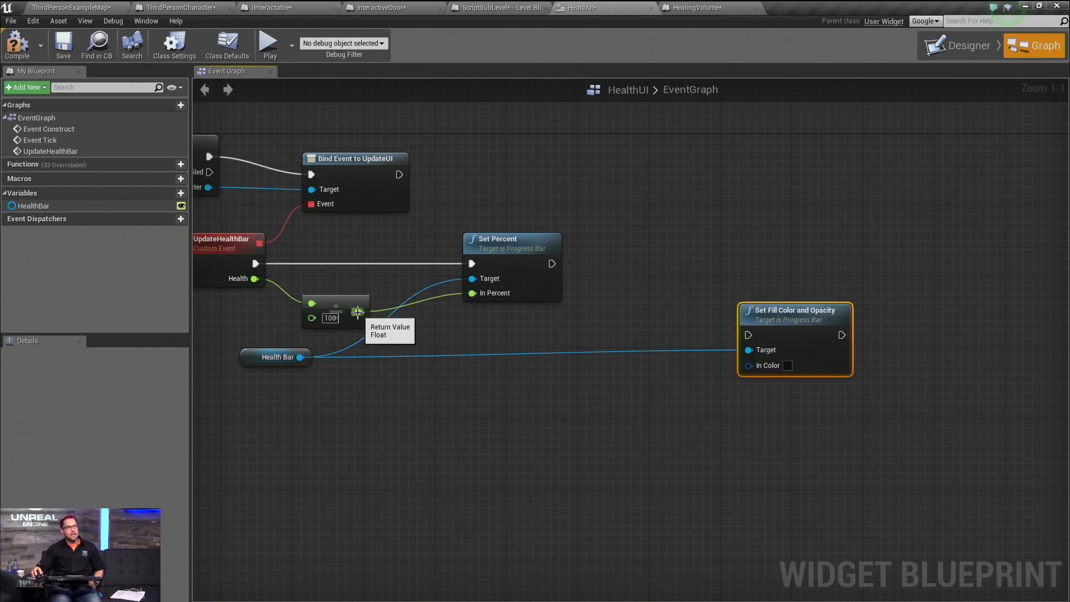
# Step: Add a float < float node comparing the divided health value with .2
pyautogui.moveTo(359, 312); pyautogui.dragTo(607, 322)
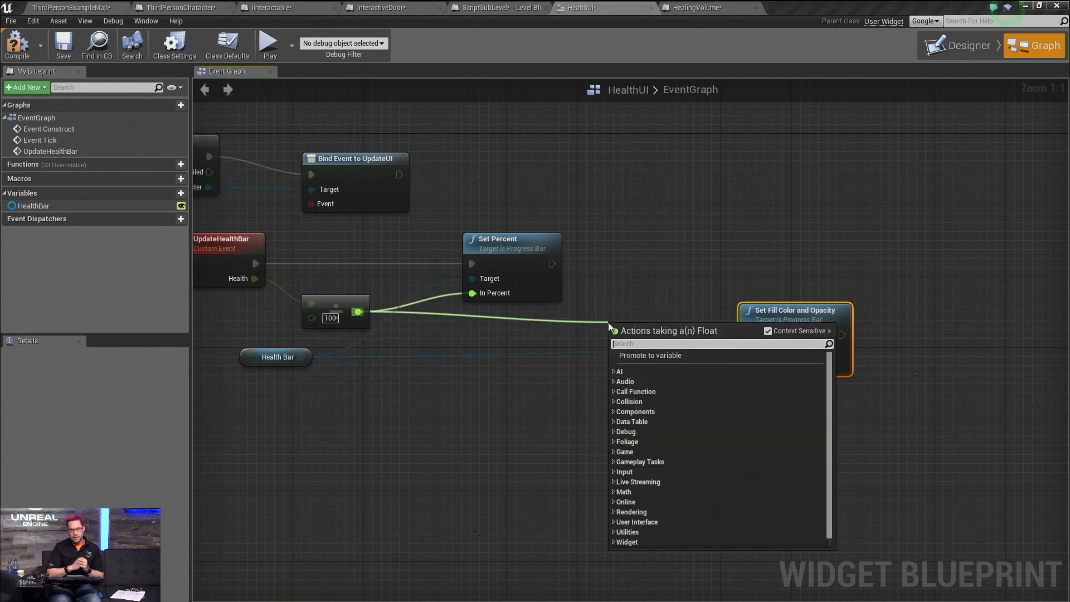
pyautogui.write('<')
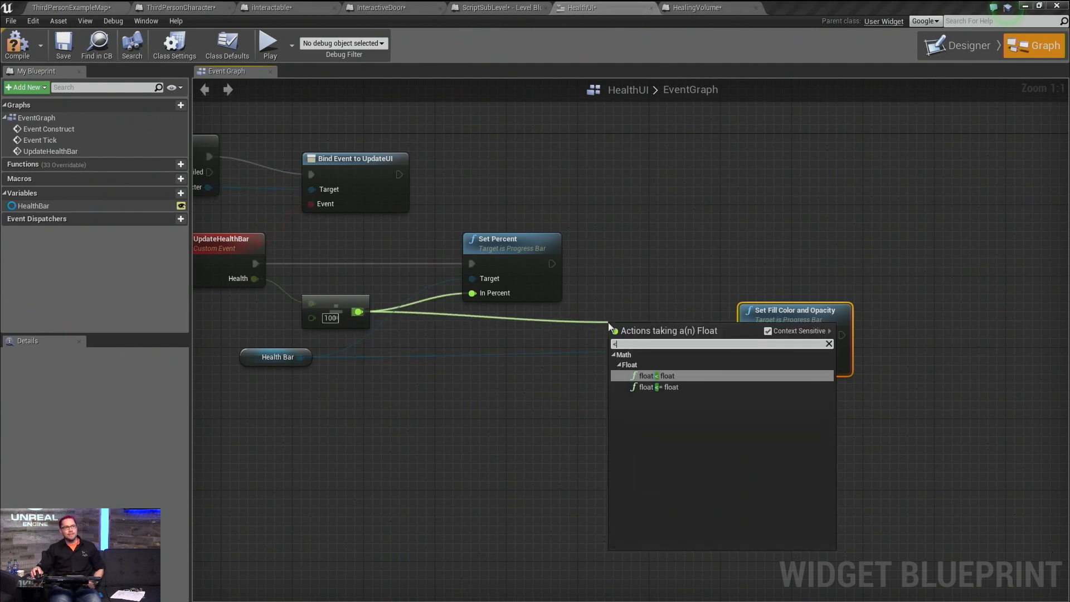
pyautogui.click(682, 377)
pyautogui.click(632, 344)
pyautogui.write('2')
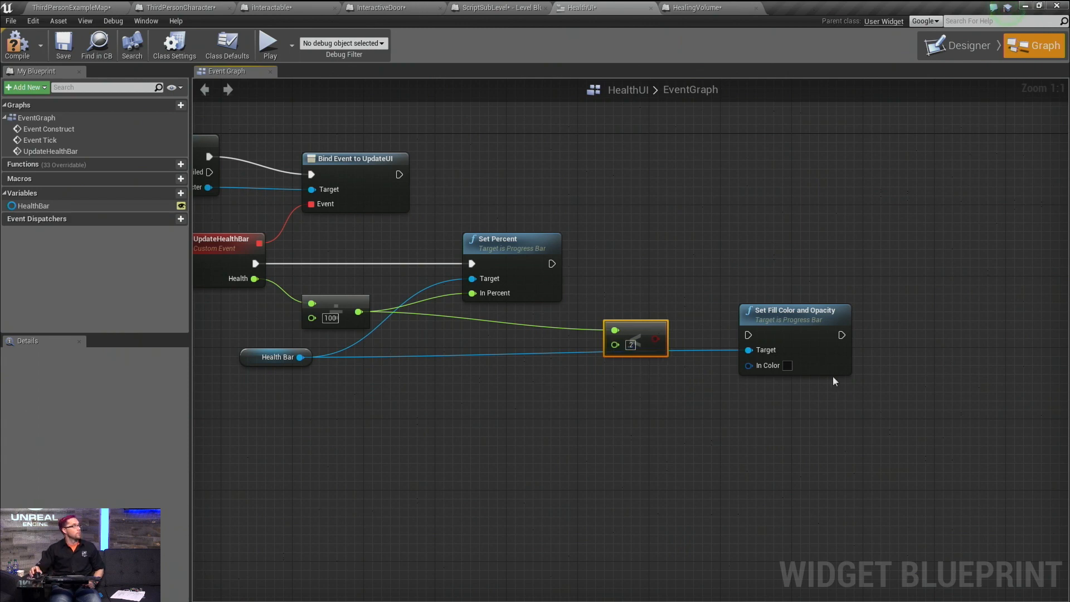
# Step: Add a Branch before Set Fill Color and Opacity, using the less-than result as its Condition, and align the comparison node
pyautogui.moveTo(787, 323); pyautogui.dragTo(829, 314)
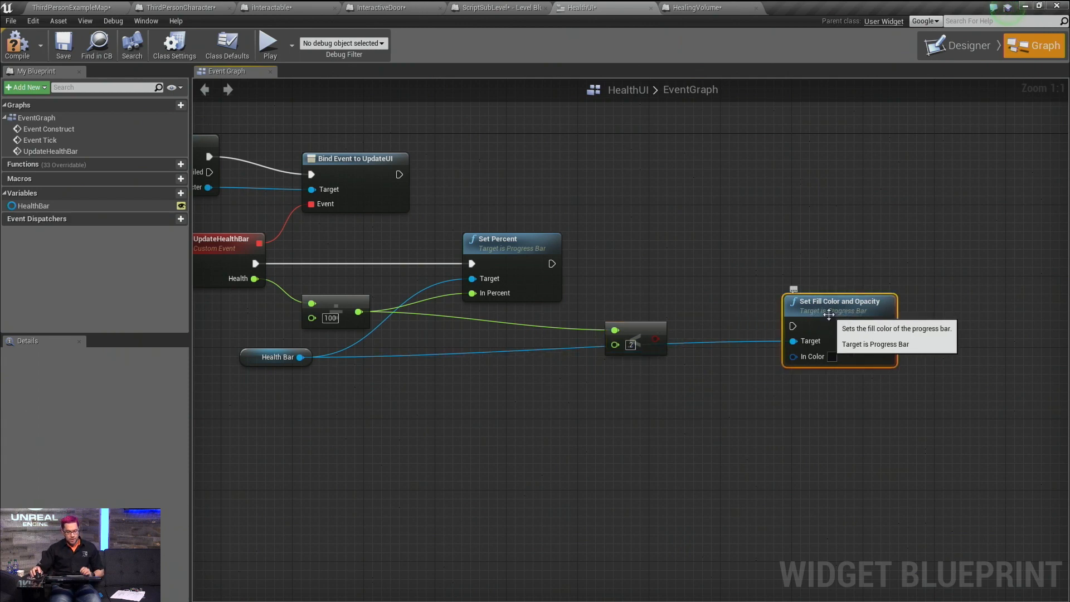
pyautogui.click(694, 259)
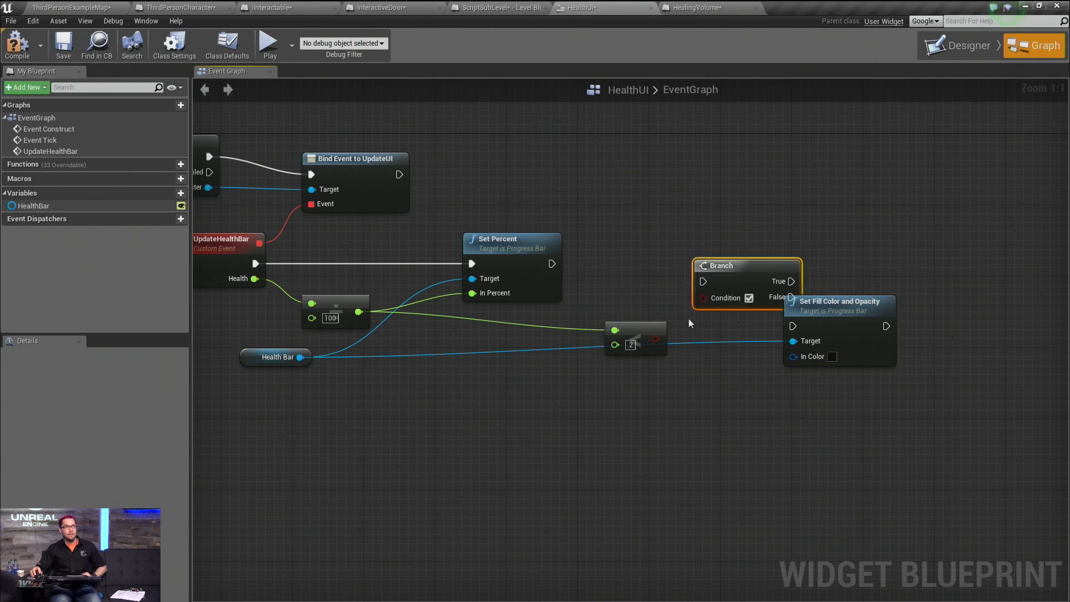
pyautogui.moveTo(657, 338); pyautogui.dragTo(704, 298)
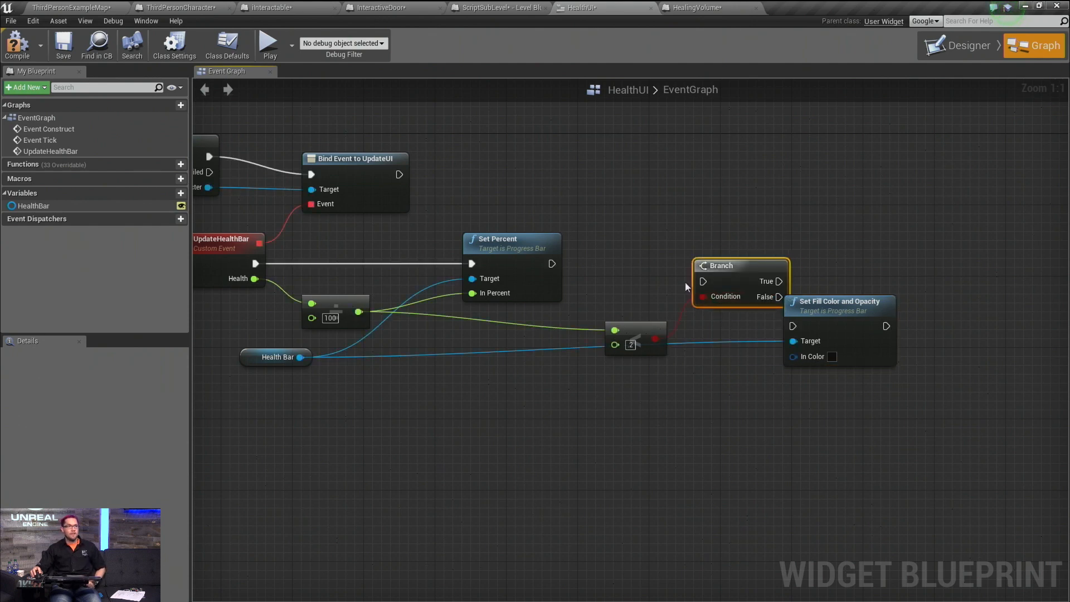
pyautogui.moveTo(643, 333); pyautogui.dragTo(623, 316)
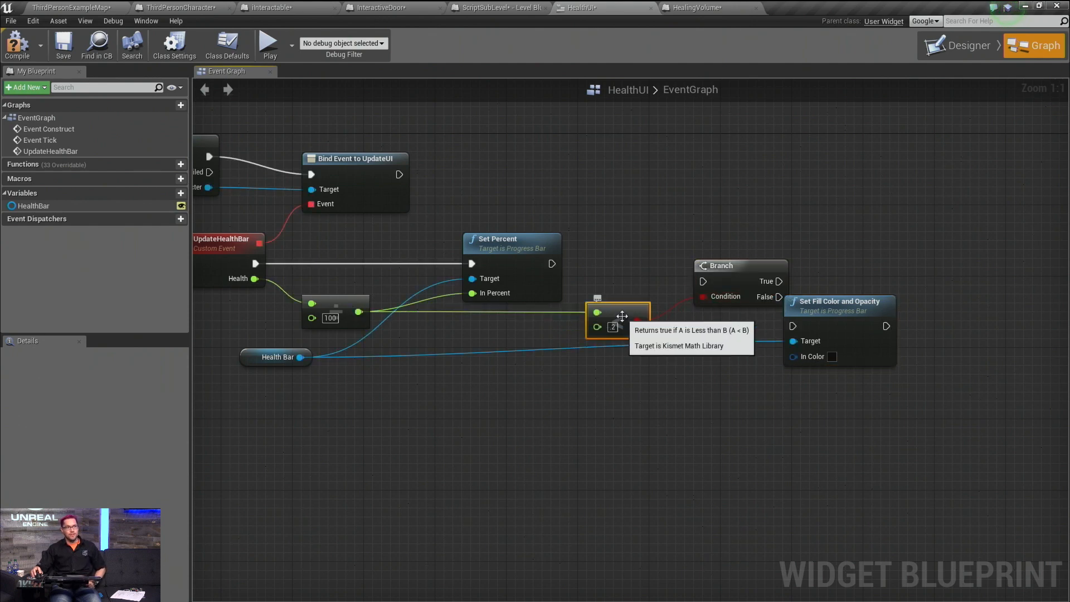
# Step: Wire Set Percent's execution output into the Branch and the Branch's True output into Set Fill Color and Opacity
pyautogui.moveTo(552, 262); pyautogui.dragTo(705, 281)
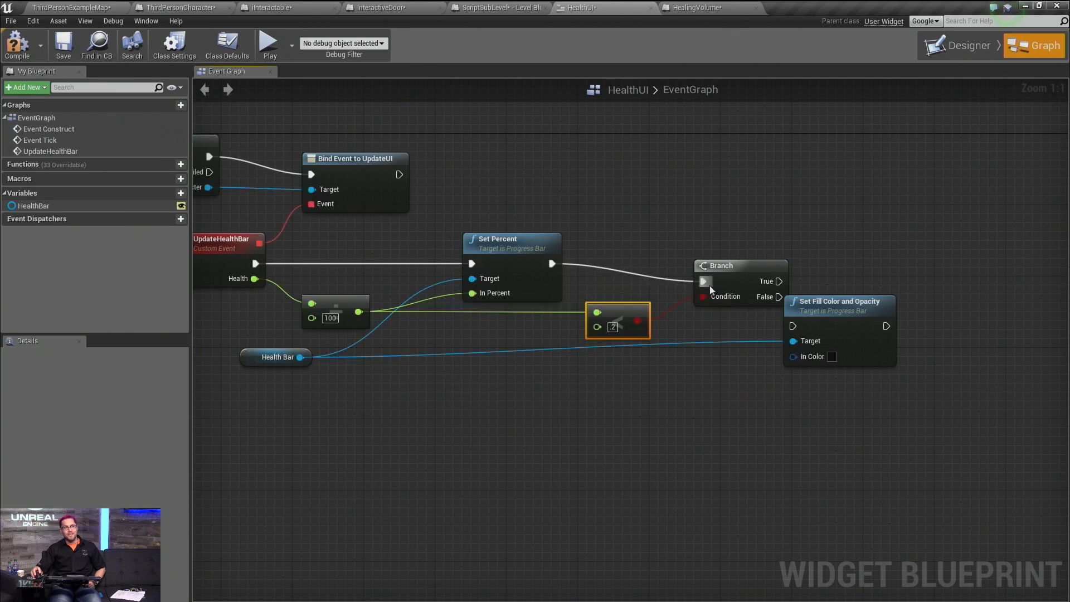
pyautogui.moveTo(838, 311); pyautogui.dragTo(892, 311)
pyautogui.moveTo(780, 282)
pyautogui.mouseDown()
pyautogui.moveTo(848, 327)
pyautogui.moveTo(829, 339)
pyautogui.mouseUp()
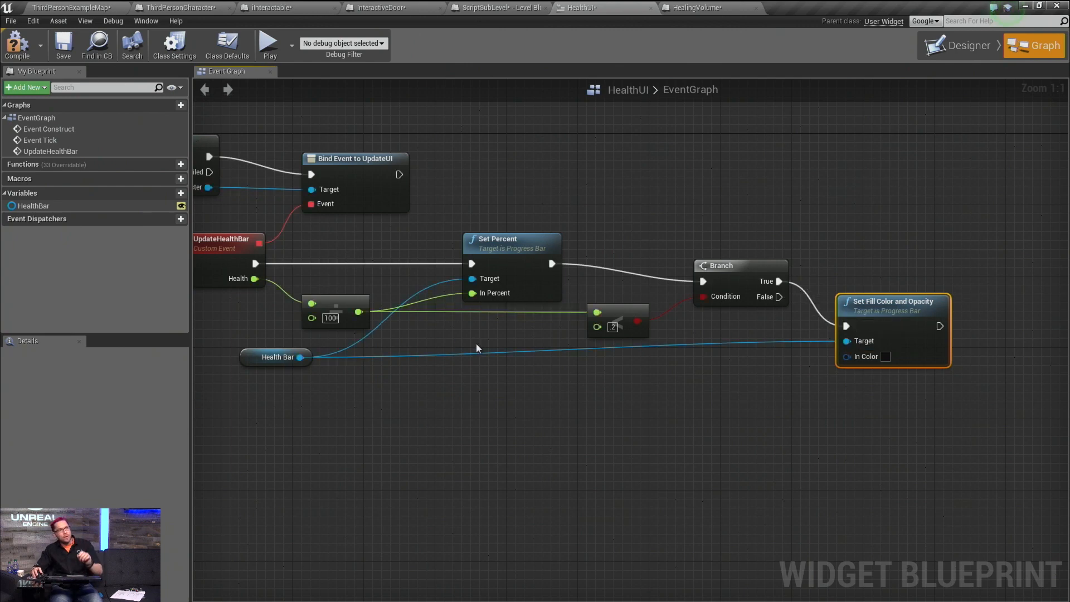
pyautogui.click(332, 303)
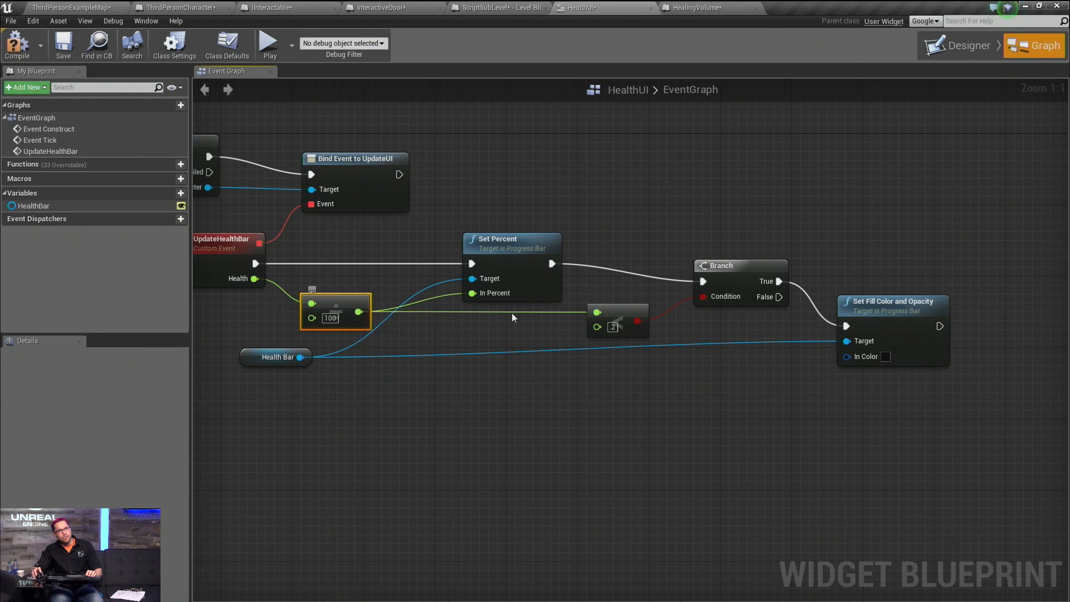
# Step: Set the In Color of Set Fill Color and Opacity to bright red, hex F0150BFF
pyautogui.click(886, 357)
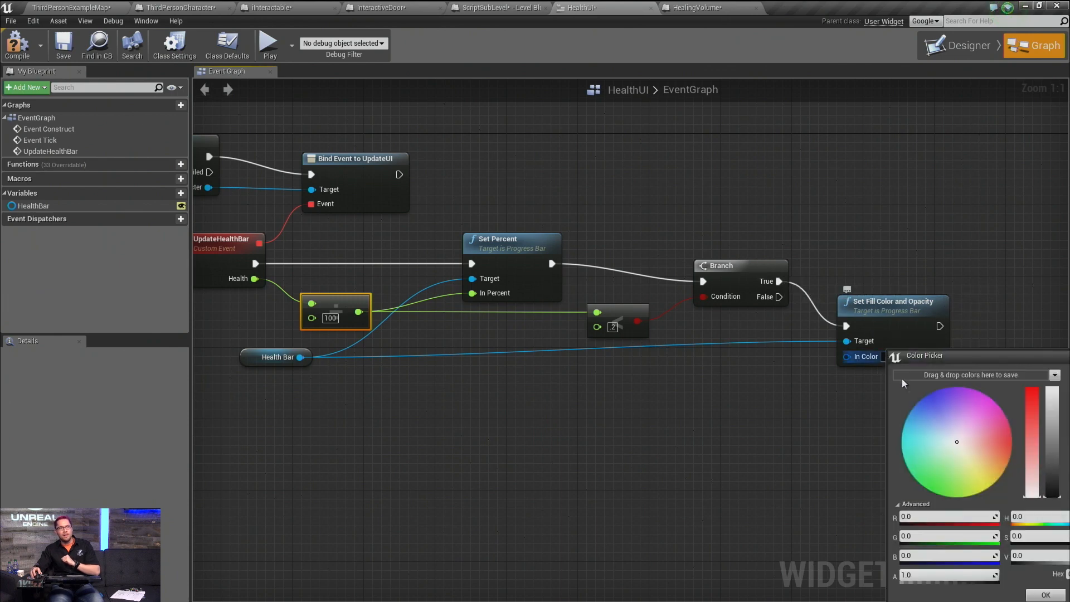
pyautogui.click(1010, 445)
pyautogui.moveTo(1054, 416); pyautogui.dragTo(1054, 394)
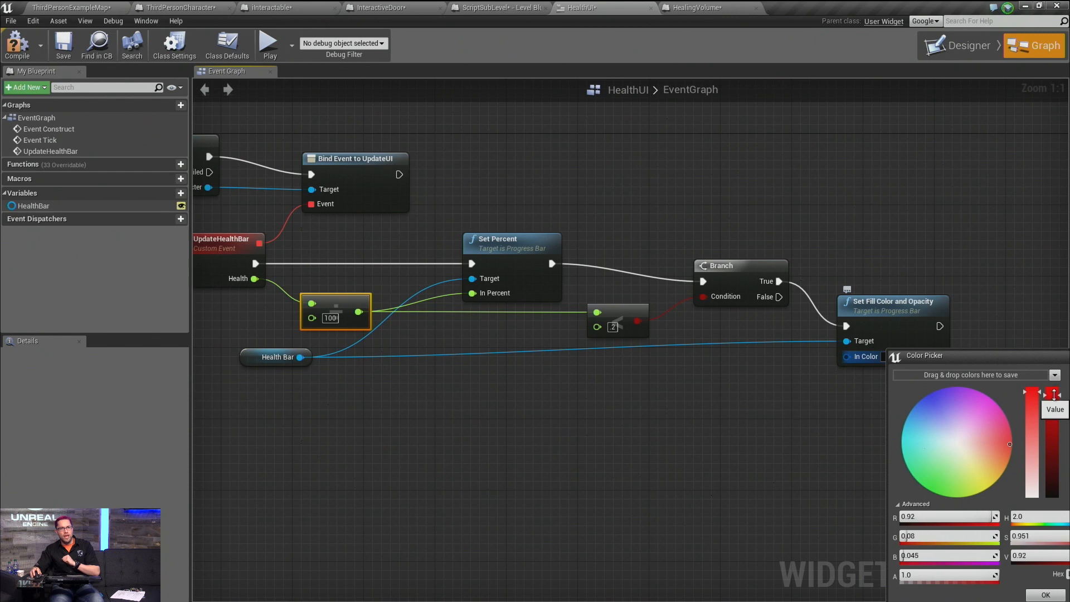
pyautogui.moveTo(995, 359); pyautogui.dragTo(951, 286)
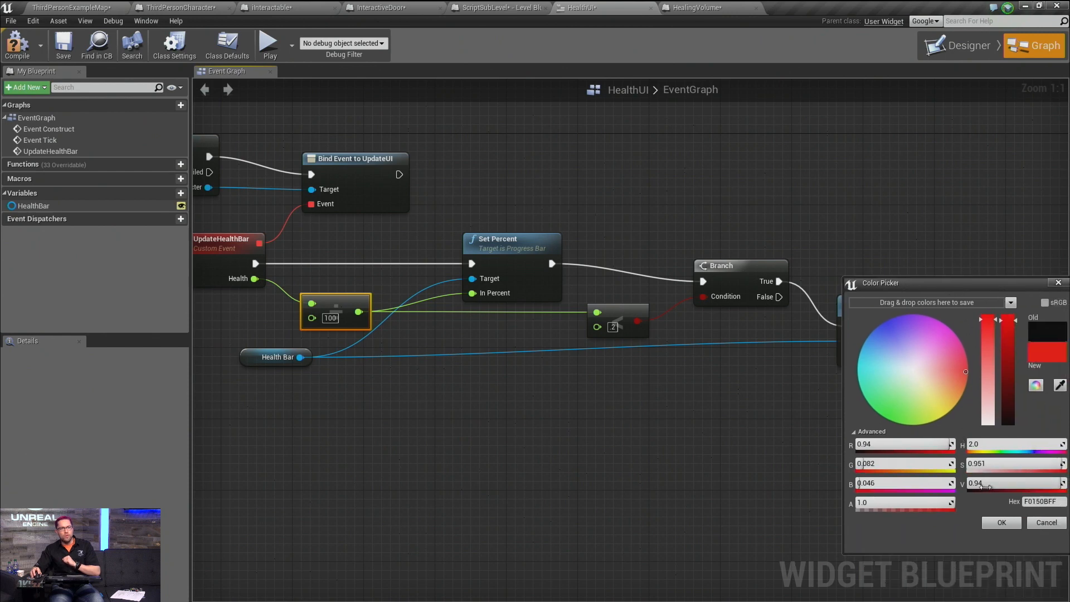
pyautogui.click(1001, 523)
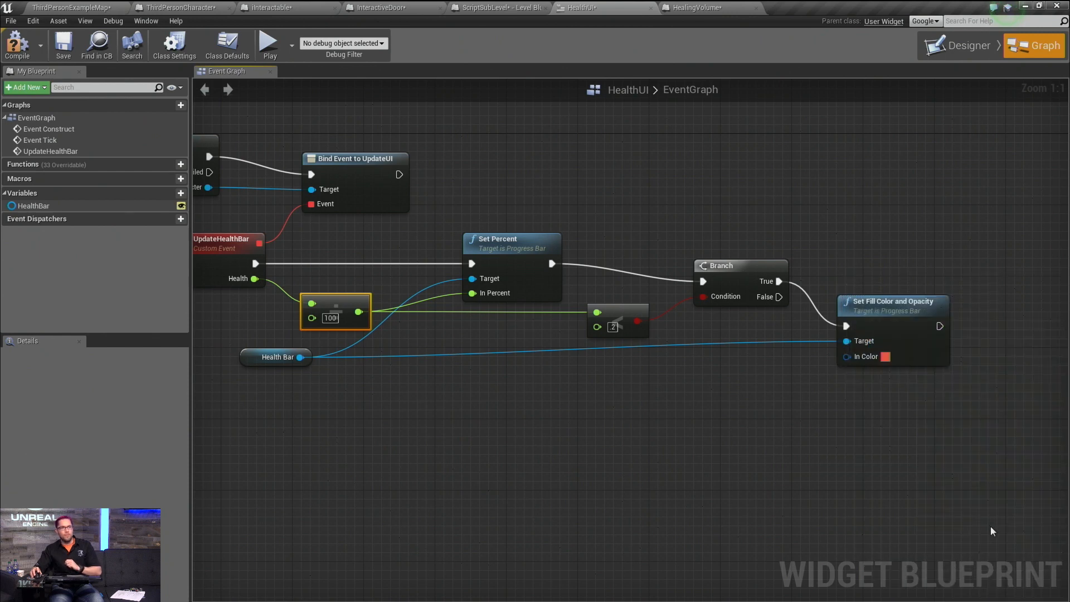
# Step: Darken the In Color red to a value of 0.52 with saturation 0.995
pyautogui.click(885, 358)
pyautogui.moveTo(1030, 392); pyautogui.dragTo(1030, 389)
pyautogui.click(1051, 441)
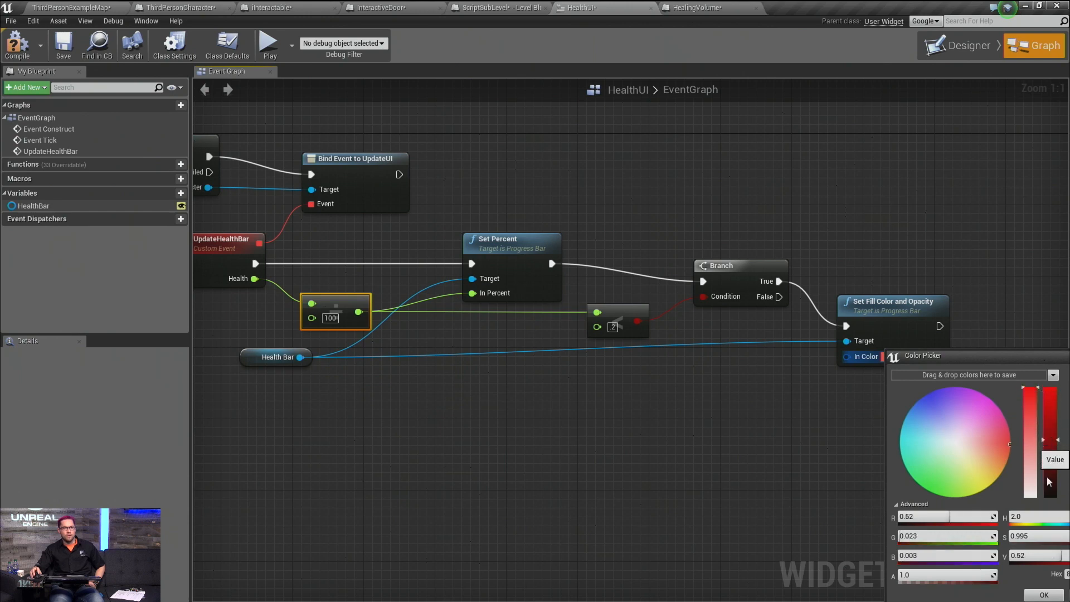
pyautogui.click(1043, 596)
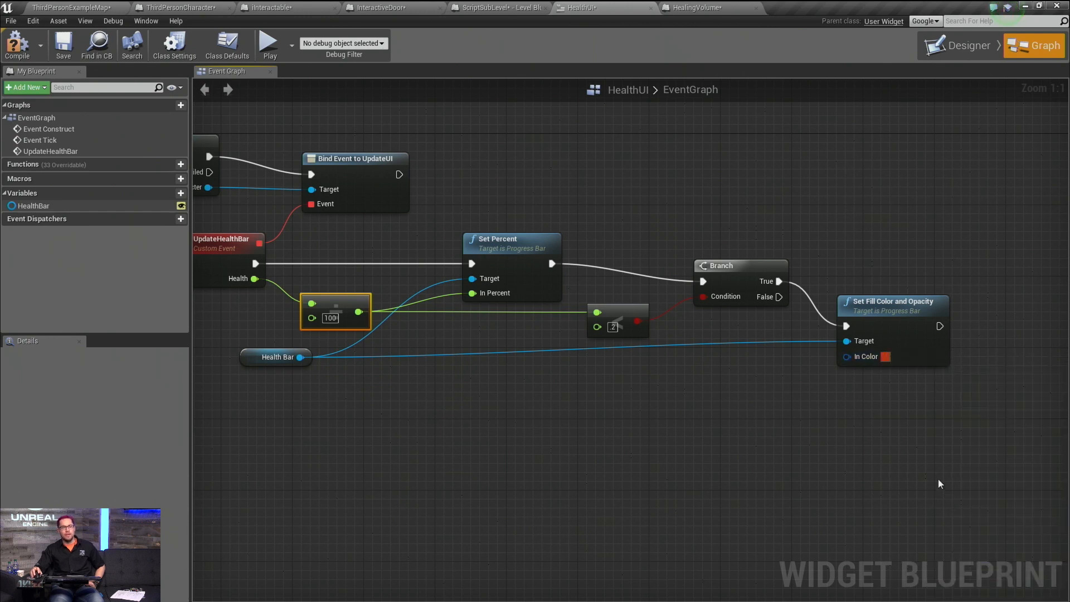
# Step: Compile and save the HealthUI widget, and return to the ThirdPersonExampleMap level
pyautogui.click(5, 49)
pyautogui.click(75, 49)
pyautogui.click(73, 7)
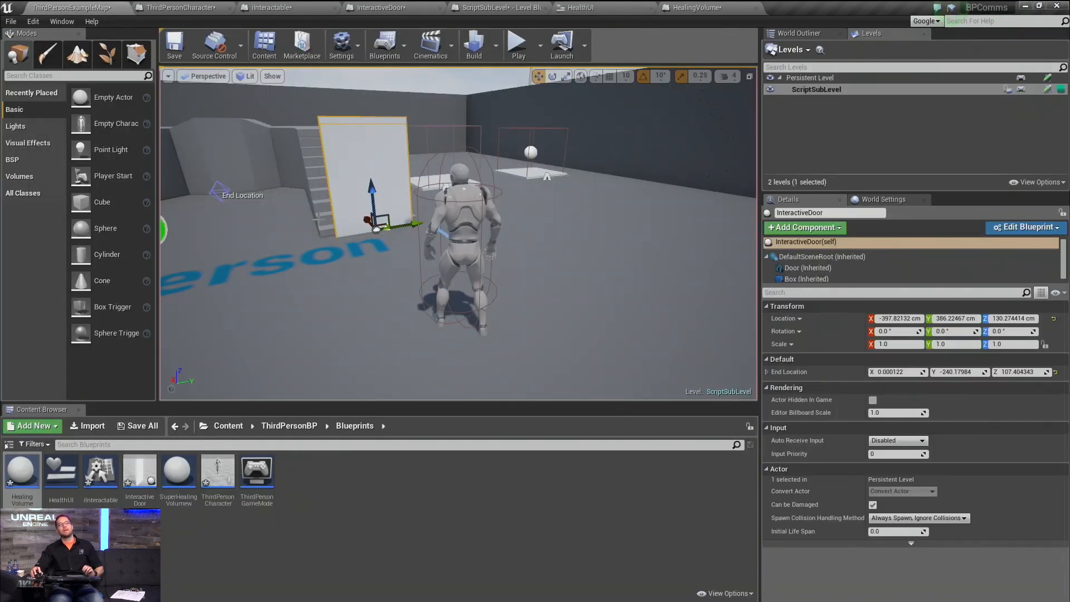
# Step: Play the level and walk the character onto the PainVolume pad to test the health bar's decrease
pyautogui.click(519, 45)
pyautogui.press('d')
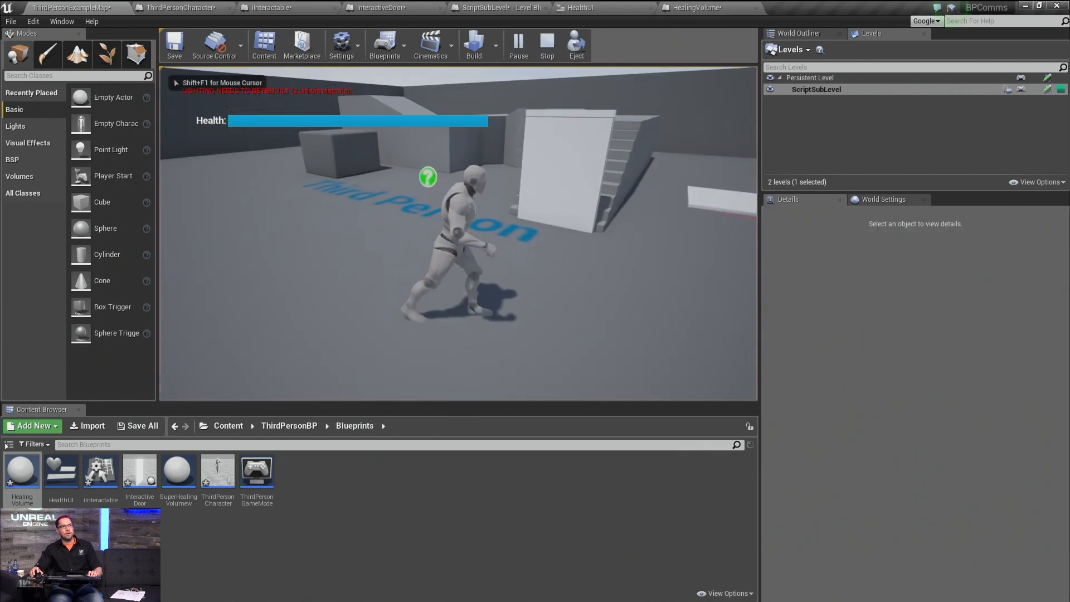
pyautogui.press('s')
pyautogui.press('s')
pyautogui.press('a')
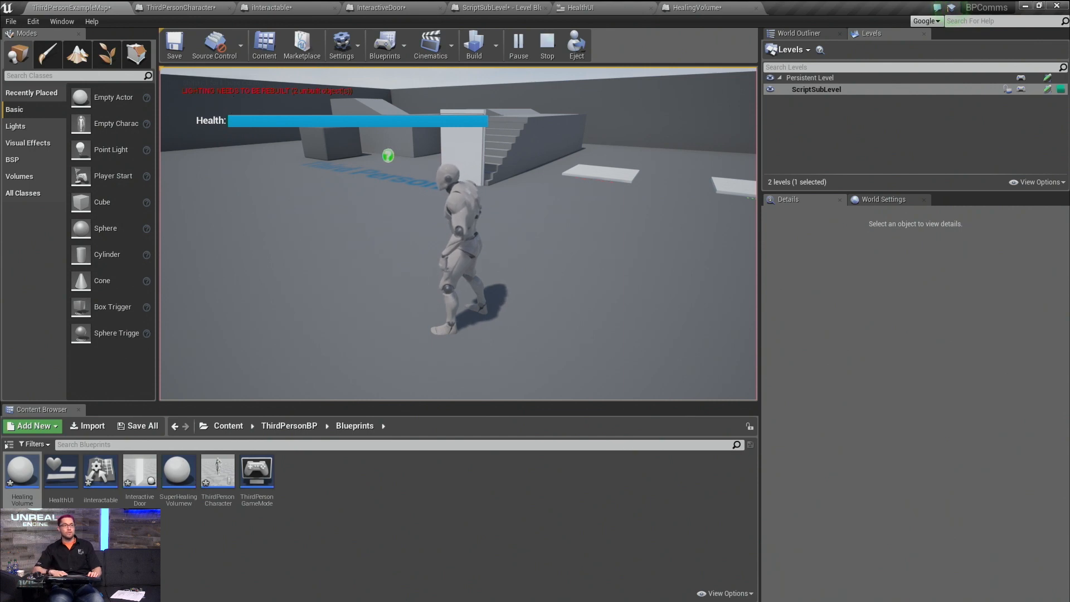
pyautogui.press('w')
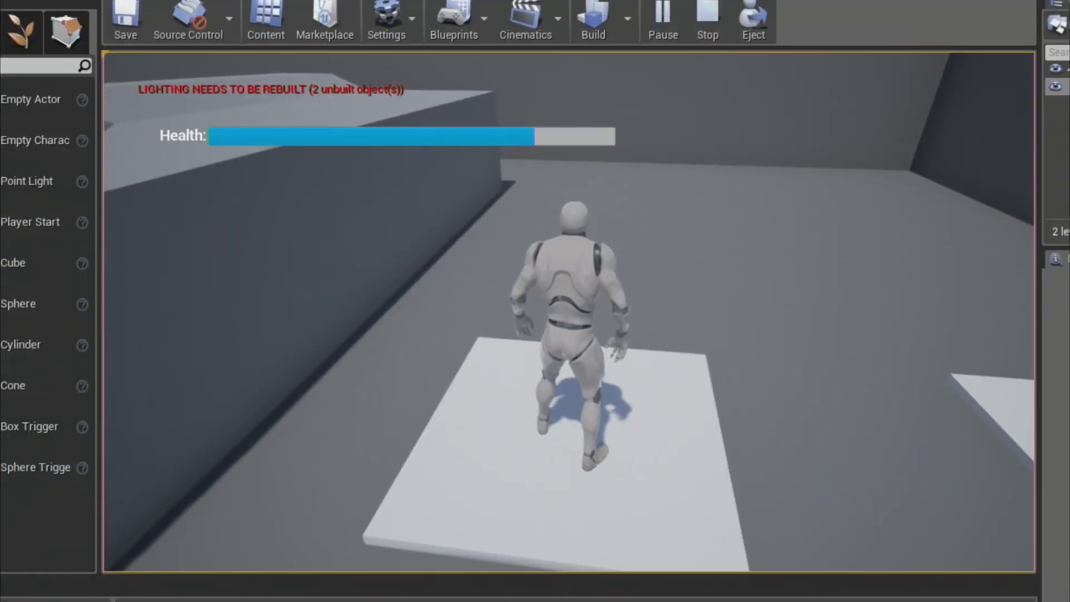
# Step: Move the character from the PainVolume onto the Healing Volume to test the health bar's refill
pyautogui.press('s')
pyautogui.press('d')
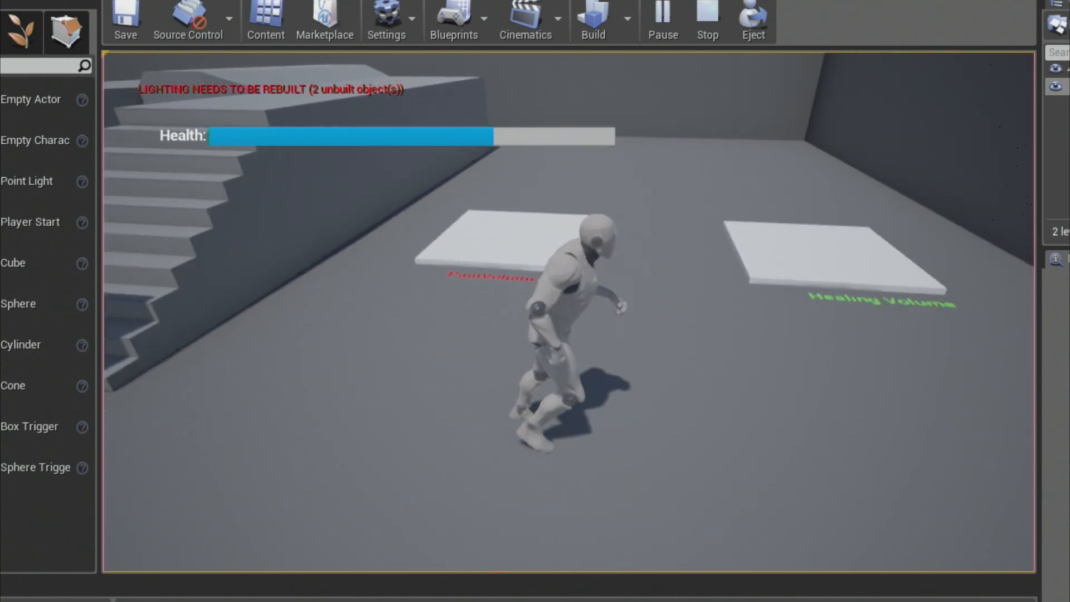
pyautogui.press('w')
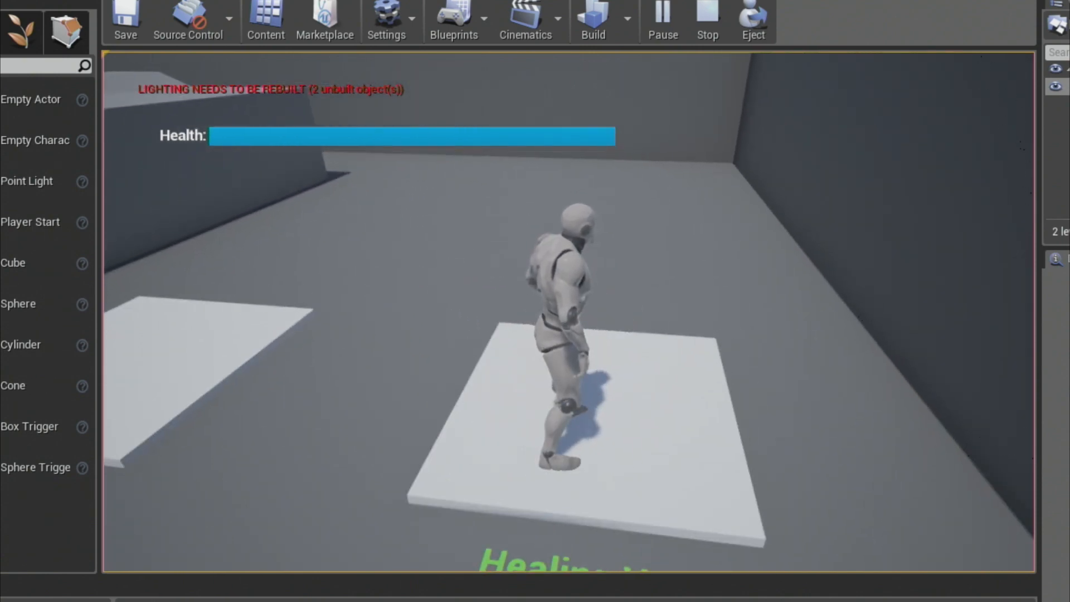
# Step: Return the character to the PainVolume until health drops below 20 percent to test the fill color change, and step off
pyautogui.press('s')
pyautogui.press('a')
pyautogui.press('w')
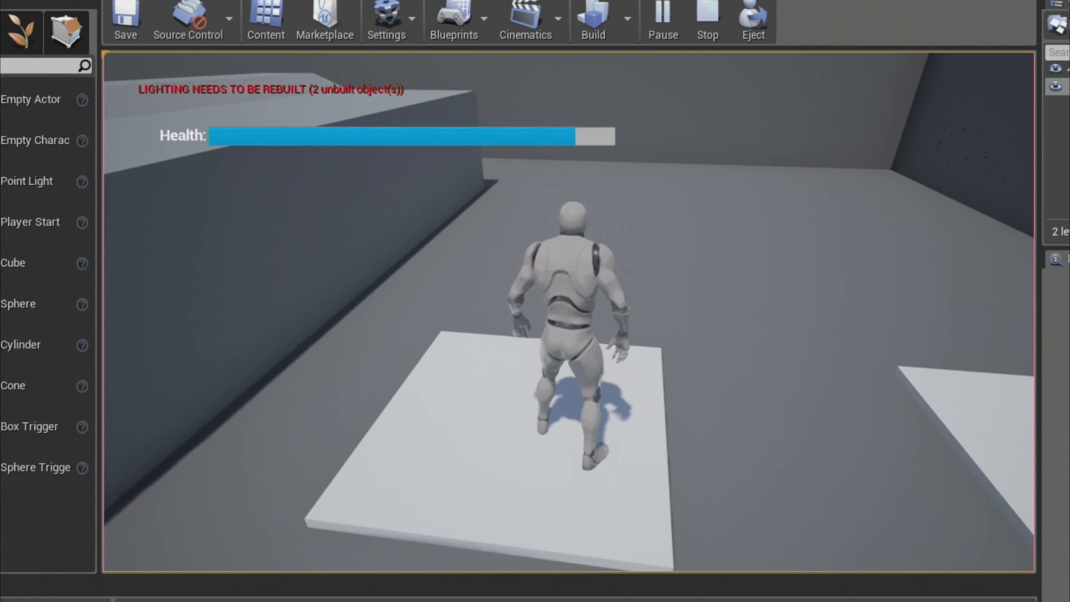
pyautogui.press('a')
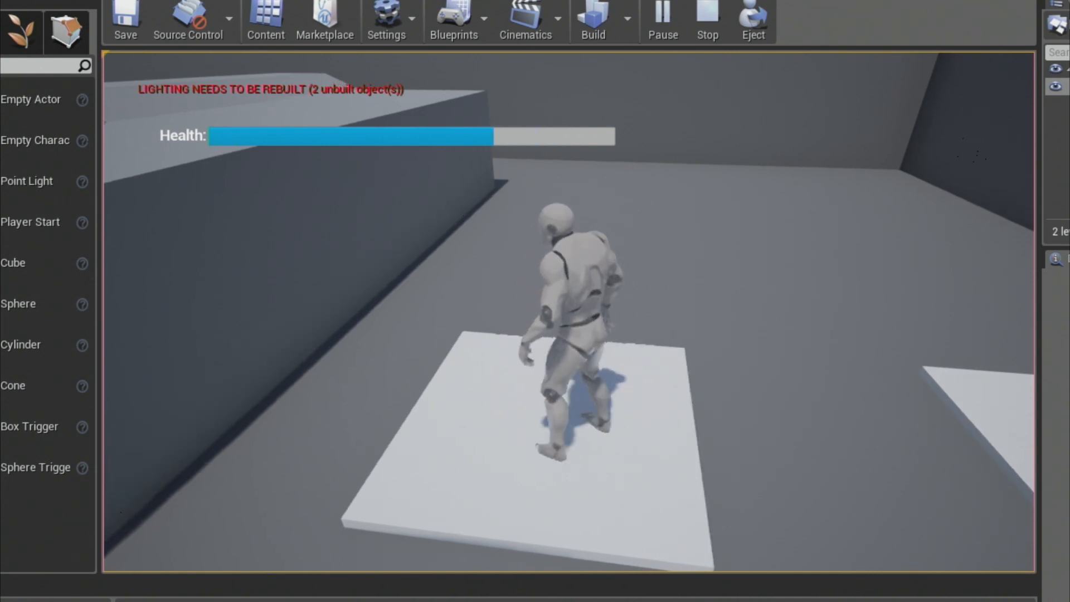
pyautogui.press('s')
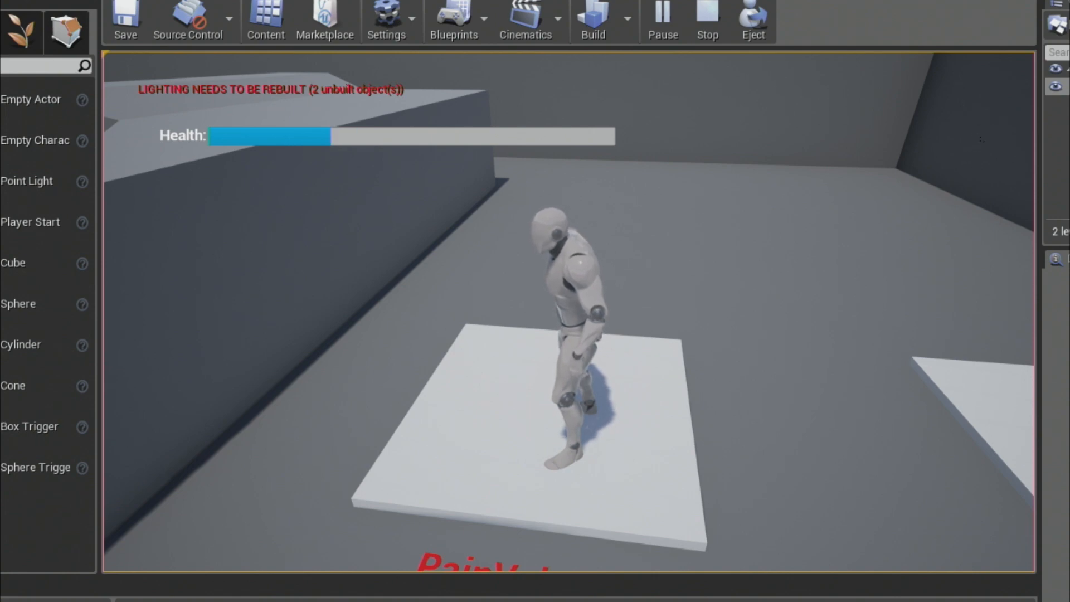
pyautogui.press('s')
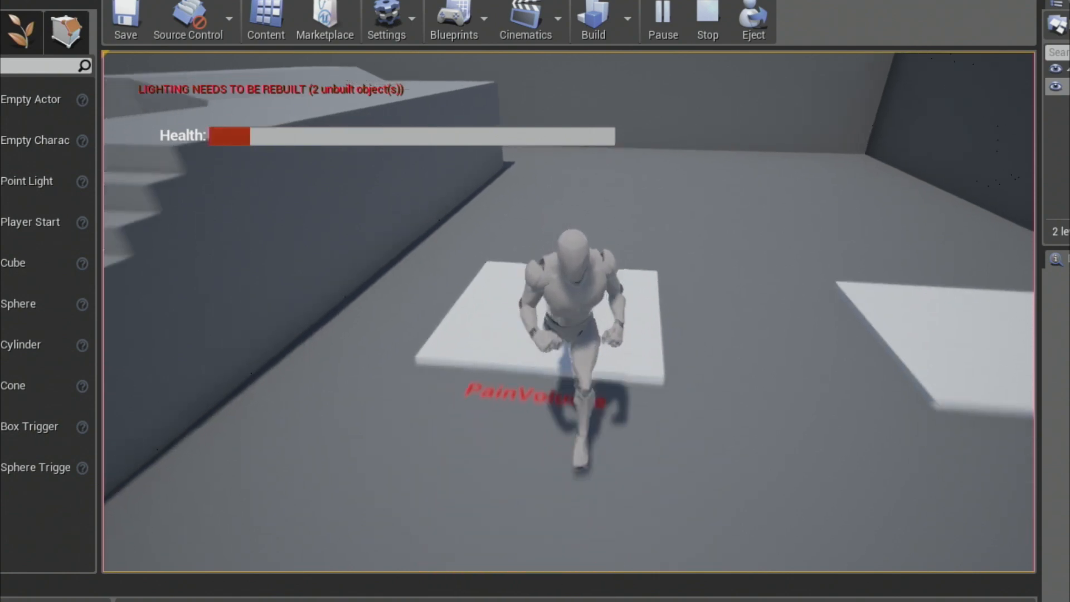
# Step: Walk the character onto the Healing Volume and off again to test the bar's refill and fill color, and stop the play session
pyautogui.press('d')
pyautogui.press('w')
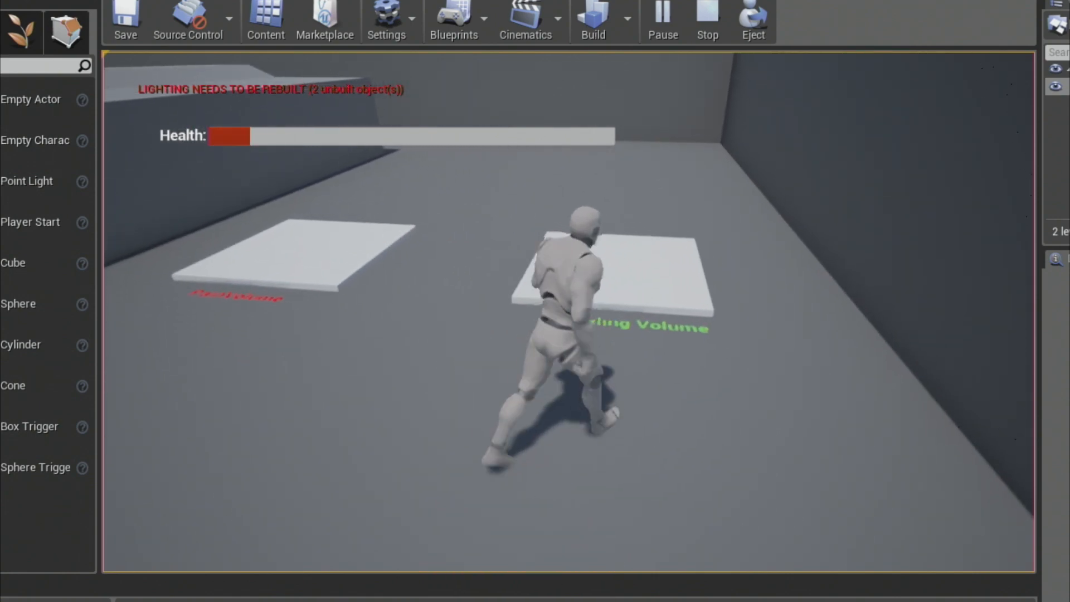
pyautogui.press('s')
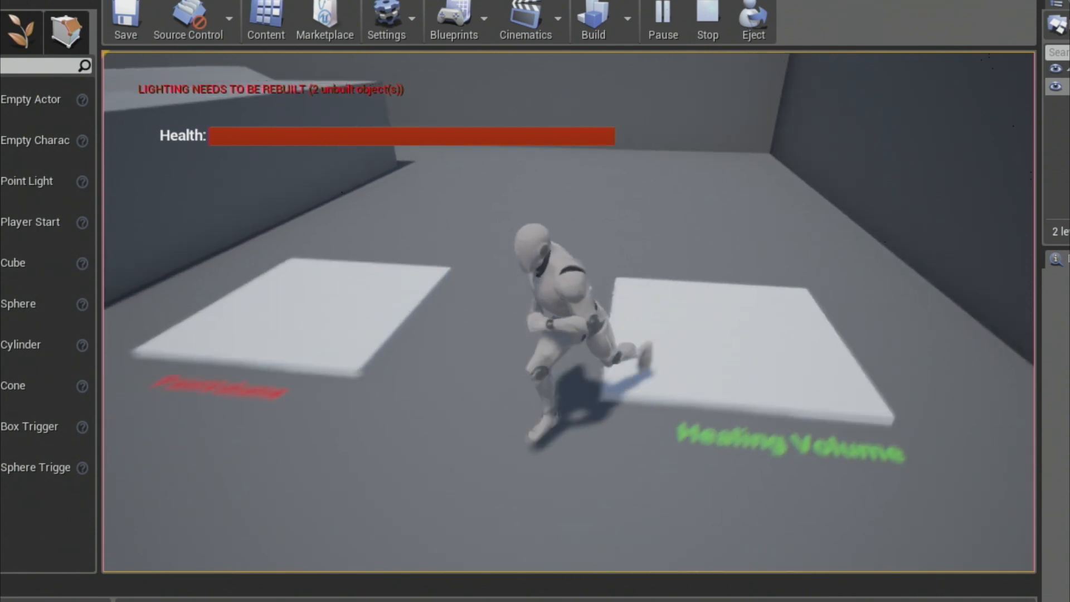
pyautogui.press('Escape')
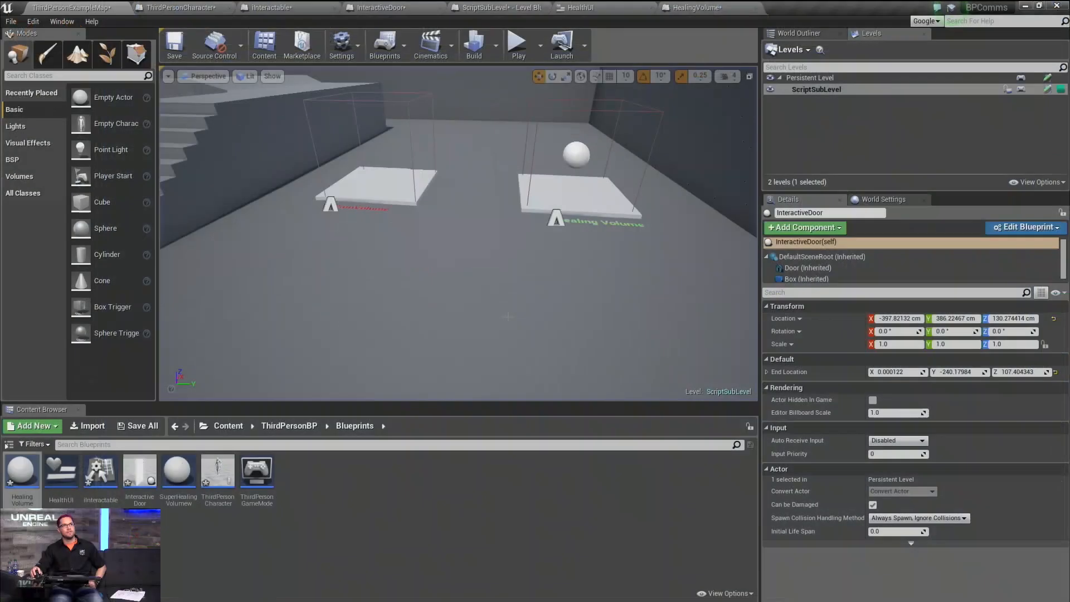
# Step: In the HealthUI event graph, duplicate the Set Fill Color and Opacity node and connect the copy to the Branch's False output
pyautogui.click(602, 8)
pyautogui.moveTo(657, 406); pyautogui.dragTo(468, 379, button='right')
pyautogui.moveTo(678, 275); pyautogui.dragTo(695, 239)
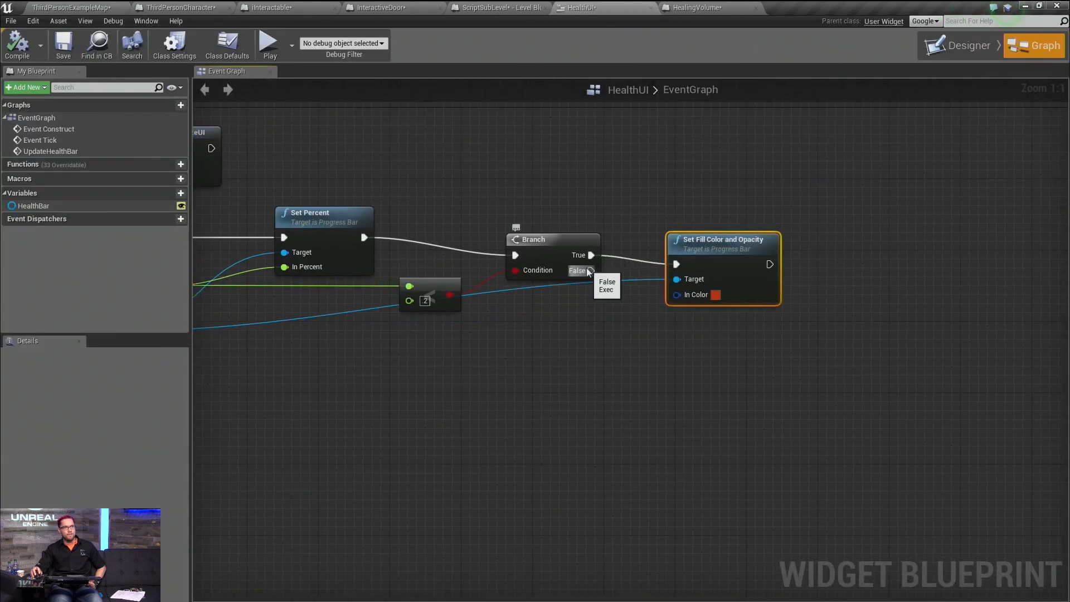
pyautogui.hotkey('ctrl', 'c')
pyautogui.hotkey('ctrl', 'v')
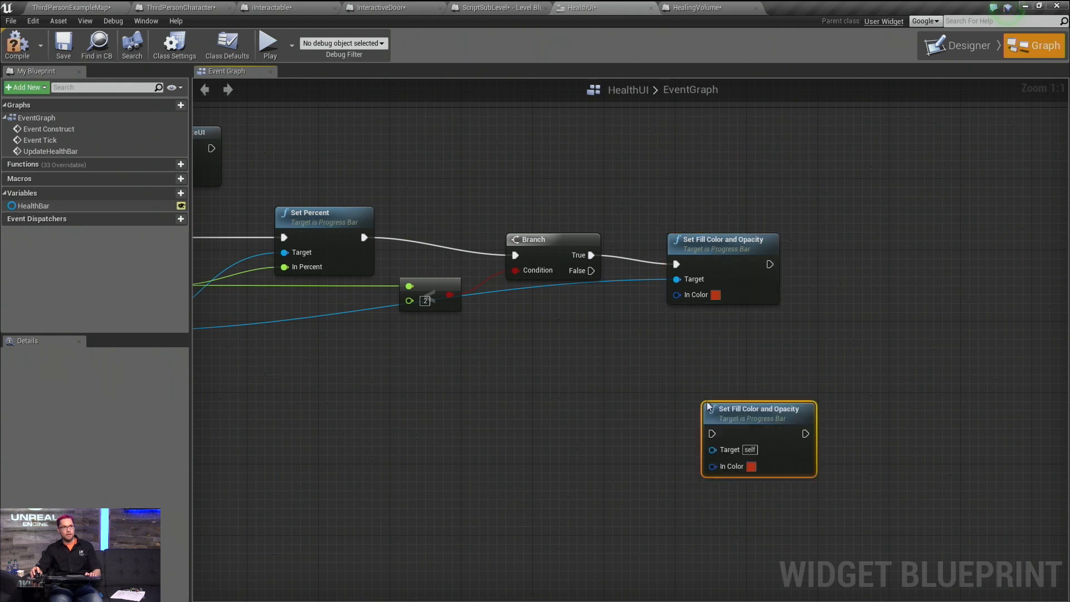
pyautogui.moveTo(592, 270); pyautogui.dragTo(718, 440)
# Step: Copy the hex value of the HealthBar's Fill Color and Opacity in the widget design, and return to the event graph
pyautogui.click(959, 49)
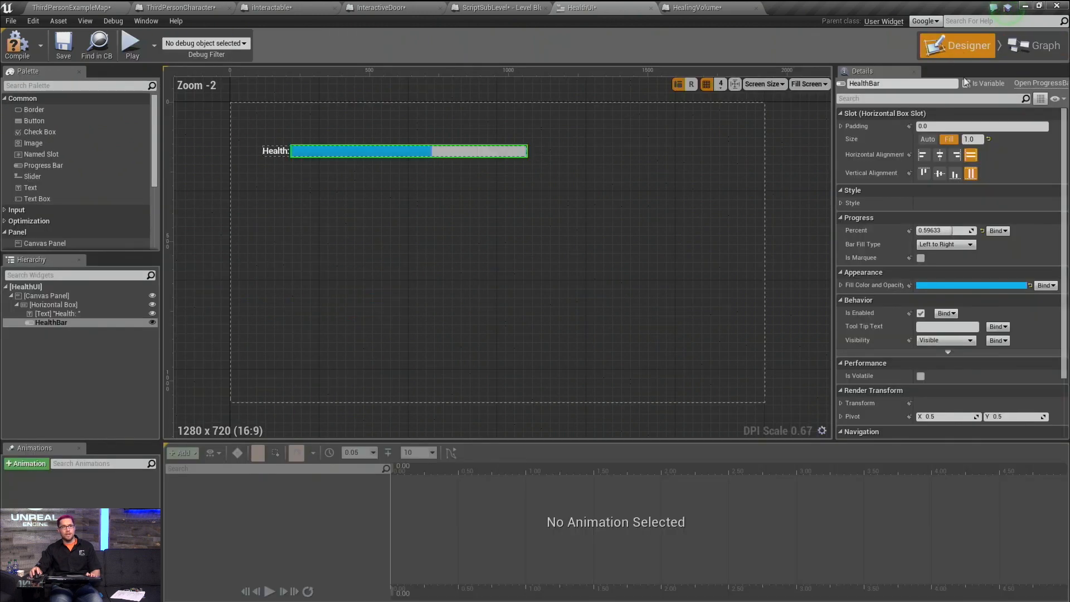
pyautogui.click(936, 286)
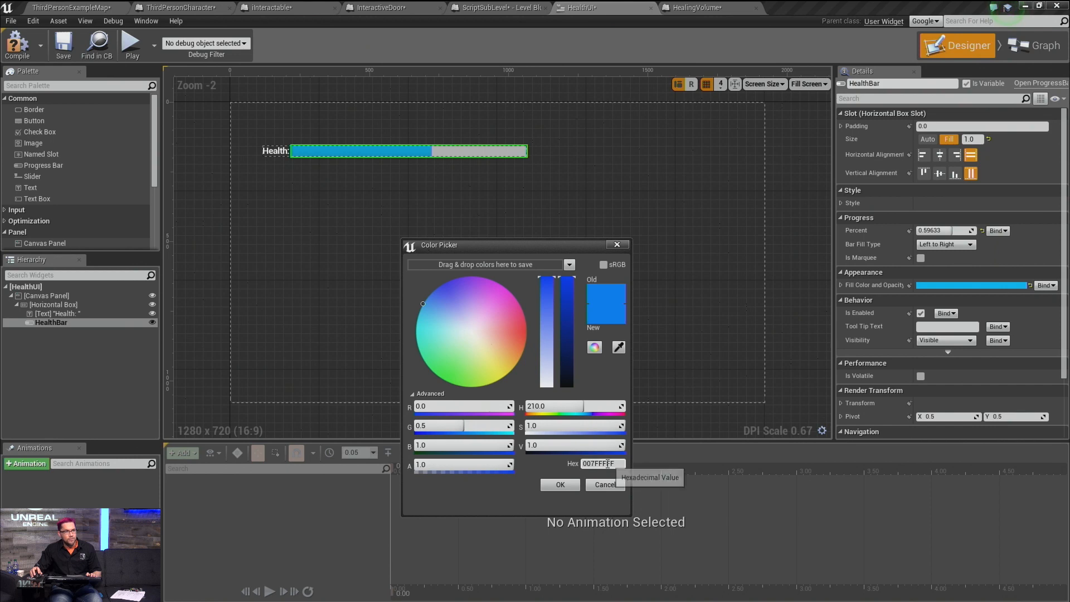
pyautogui.click(602, 463)
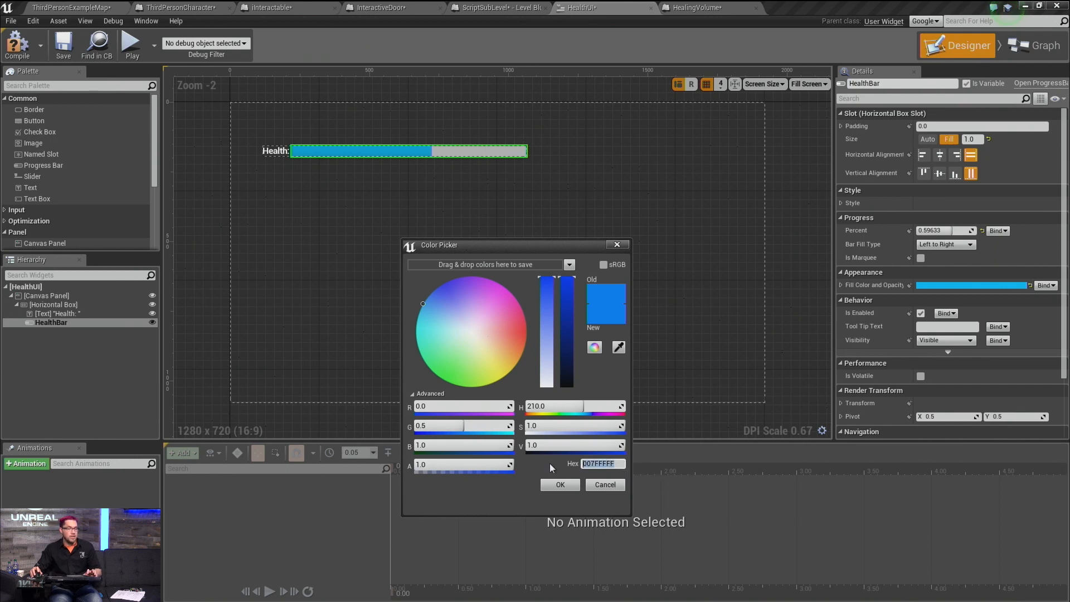
pyautogui.click(560, 485)
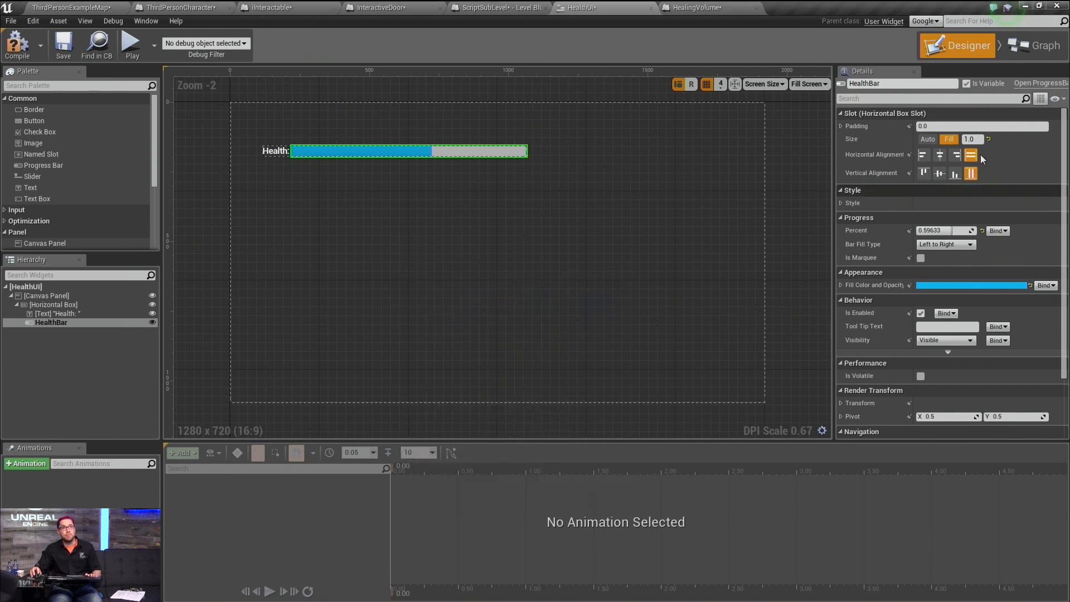
pyautogui.click(1026, 48)
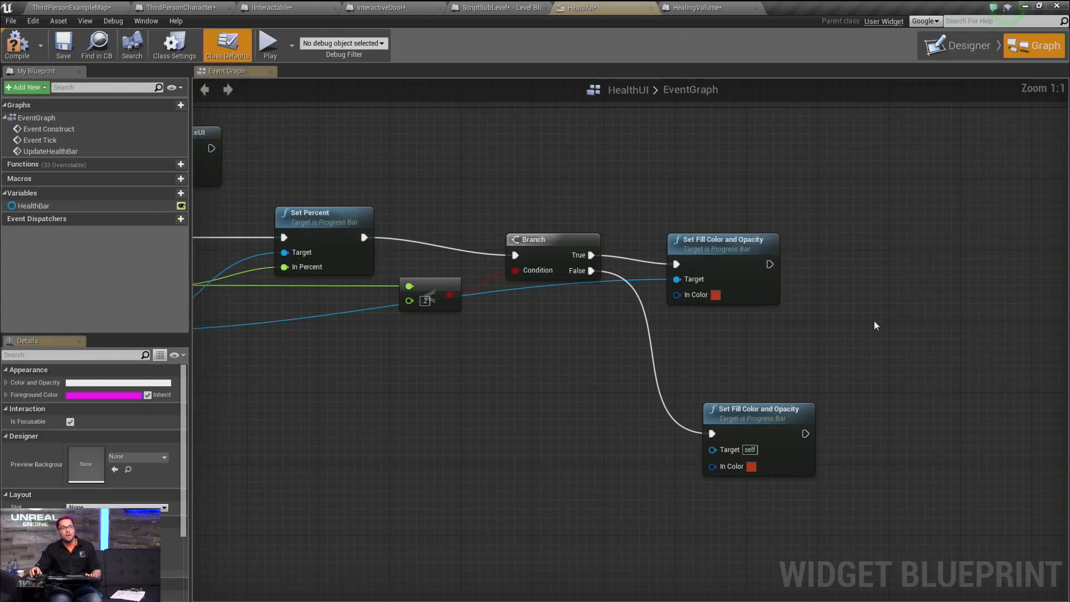
# Step: Set the False-side Set Fill Color and Opacity node's In Color to hex 007FFFFF, reposition the node, and compile the widget
pyautogui.click(751, 467)
pyautogui.click(940, 574)
pyautogui.write('007FFFFF')
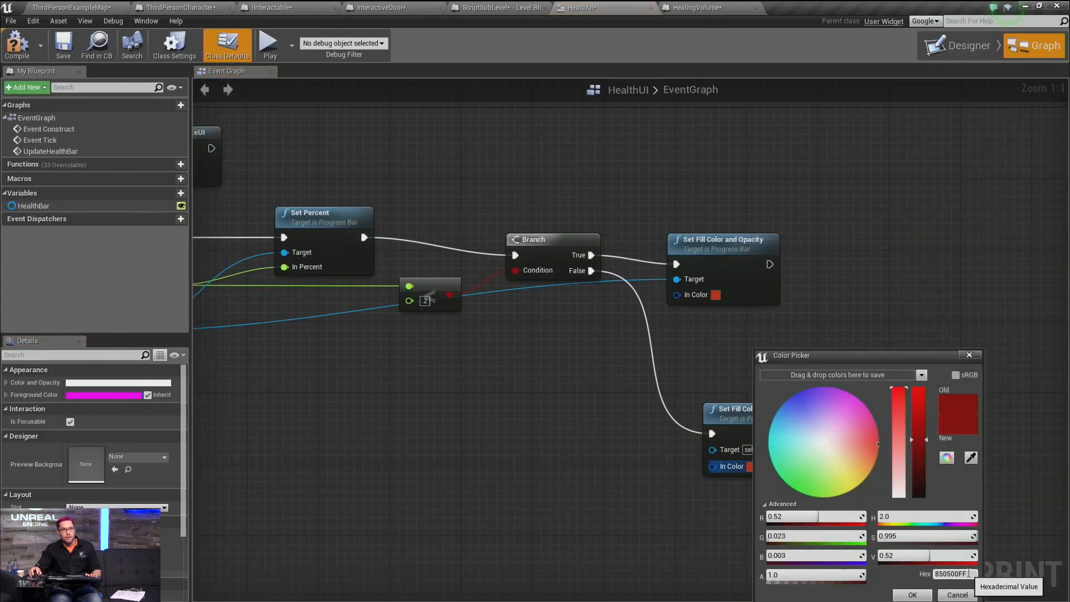
pyautogui.press('Return')
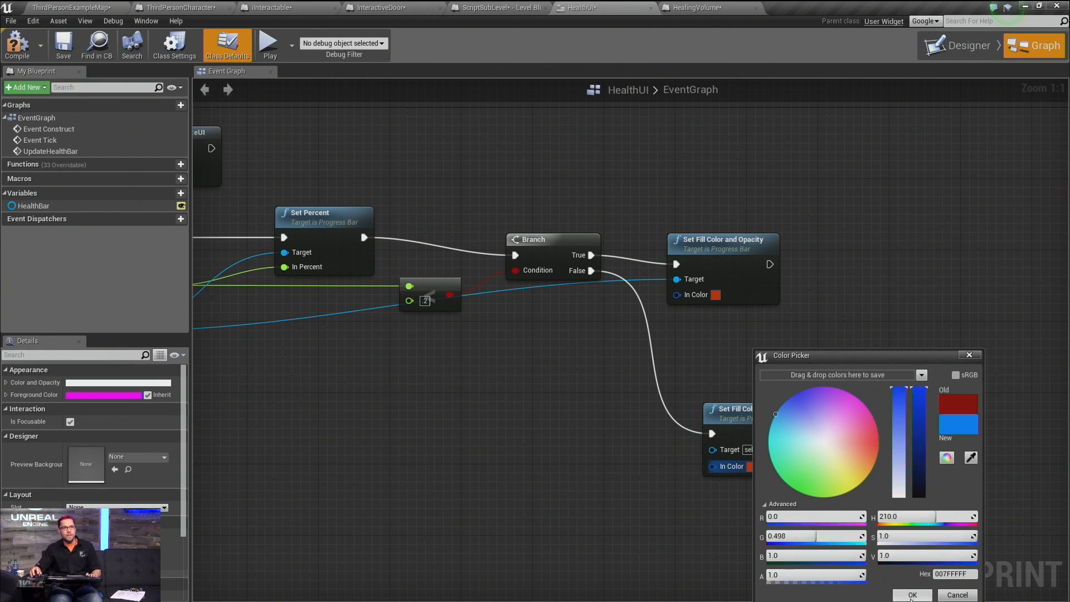
pyautogui.click(913, 595)
pyautogui.moveTo(742, 422); pyautogui.dragTo(750, 386)
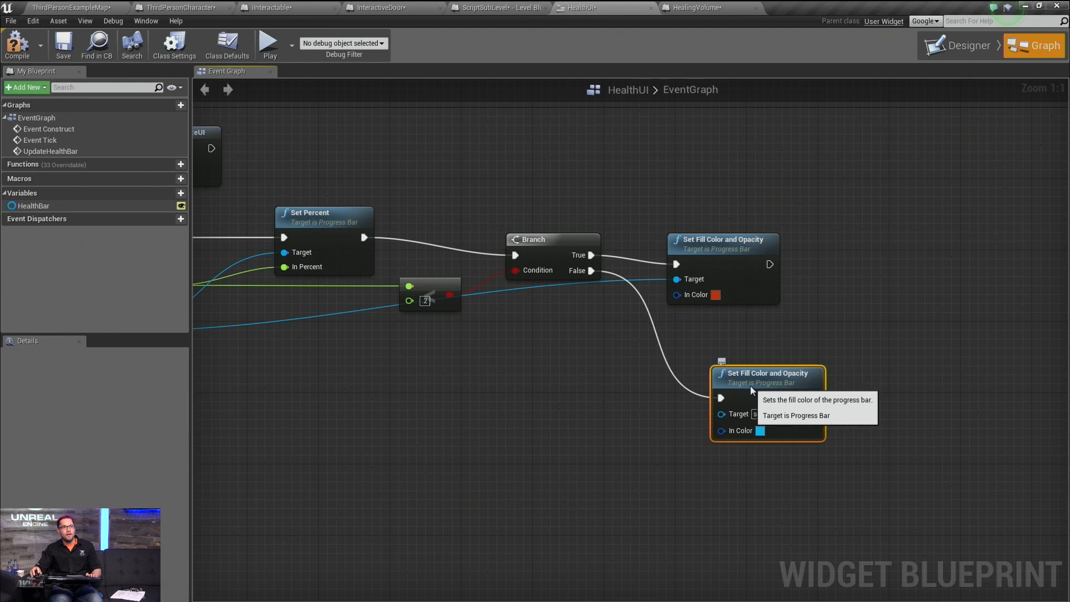
pyautogui.click(17, 45)
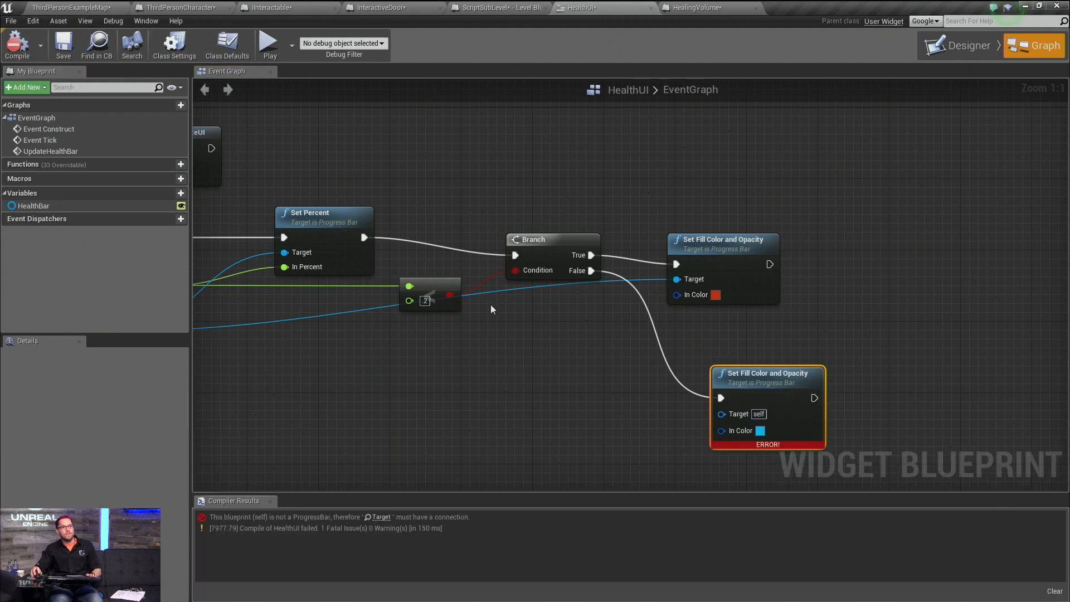
# Step: Paste a second Health Bar reference near the two Set Fill Color and Opacity nodes, connect it to both Targets, and recompile
pyautogui.moveTo(746, 393); pyautogui.dragTo(729, 374)
pyautogui.moveTo(438, 393); pyautogui.dragTo(554, 334, button='right')
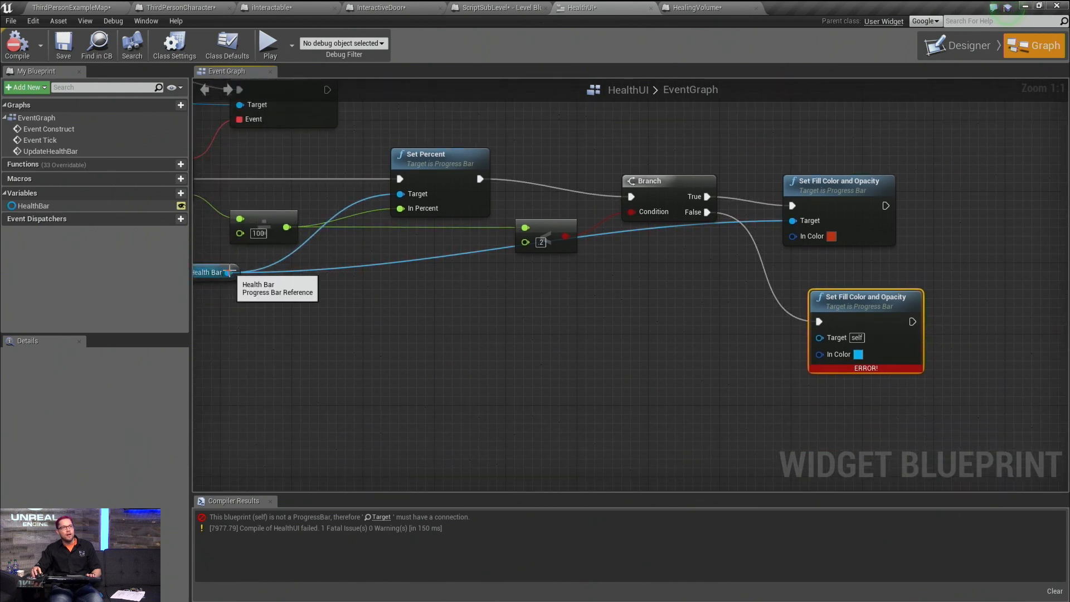
pyautogui.click(206, 275)
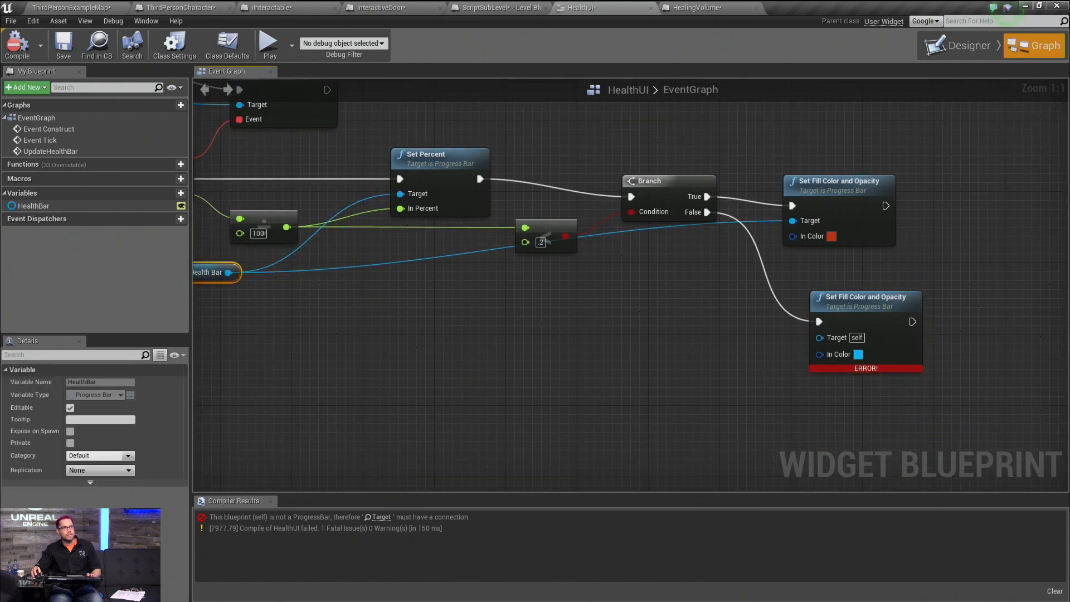
pyautogui.moveTo(289, 352); pyautogui.dragTo(399, 361, button='right')
pyautogui.hotkey('ctrl', 'c')
pyautogui.moveTo(739, 323); pyautogui.dragTo(460, 354, button='right')
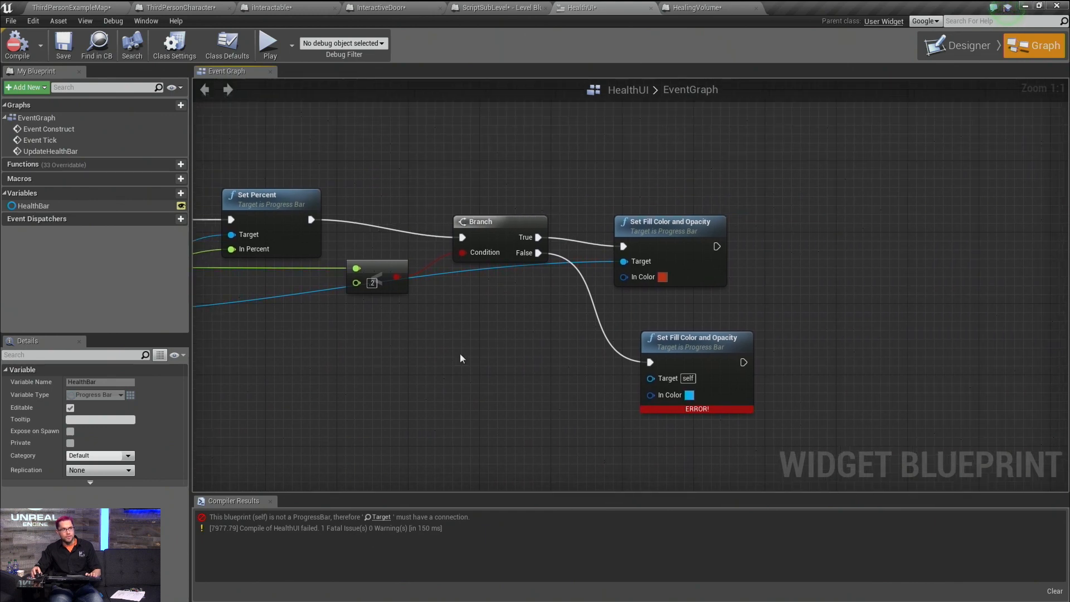
pyautogui.hotkey('ctrl', 'v')
pyautogui.keyDown('alt'); pyautogui.click(624, 261); pyautogui.keyUp('alt')
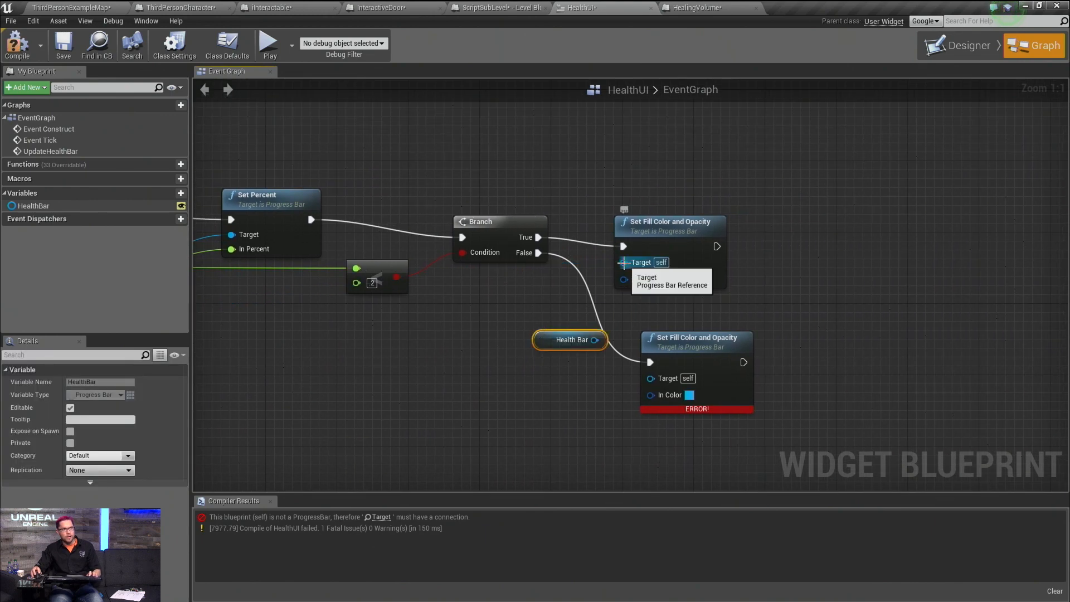
pyautogui.moveTo(584, 341)
pyautogui.mouseDown()
pyautogui.moveTo(557, 341)
pyautogui.moveTo(634, 268)
pyautogui.moveTo(625, 261)
pyautogui.mouseUp()
pyautogui.moveTo(567, 340); pyautogui.dragTo(652, 378)
pyautogui.click(17, 44)
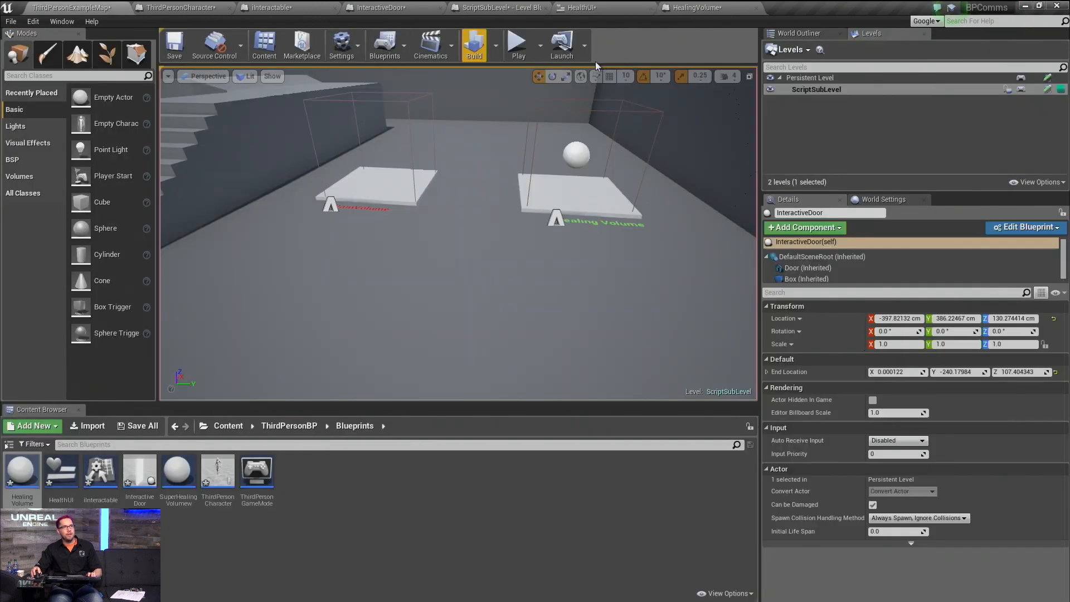
pyautogui.click(518, 46)
pyautogui.press('w')
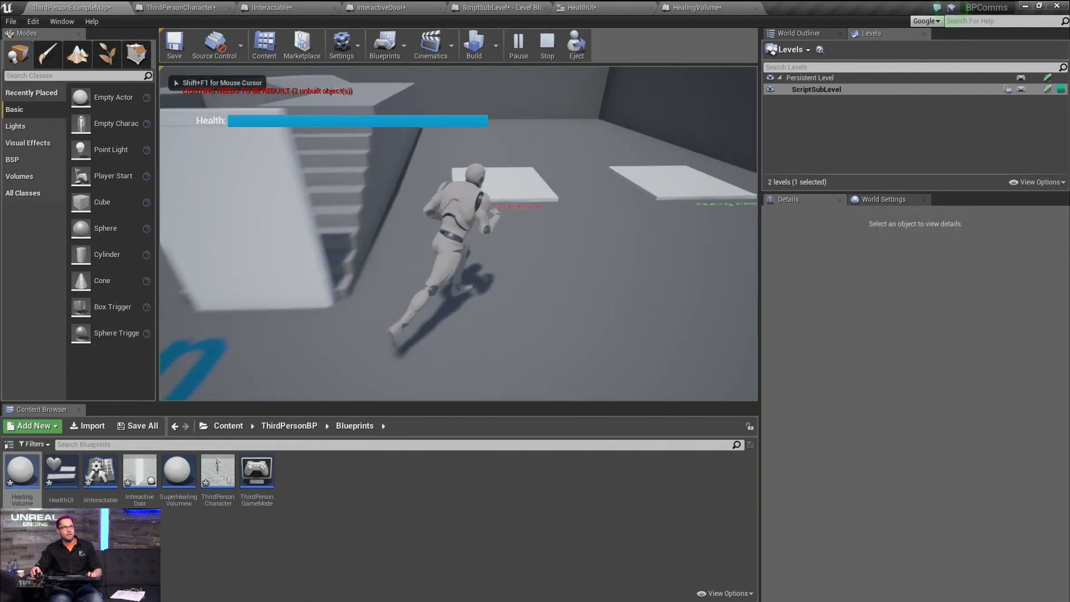
pyautogui.press('Escape')
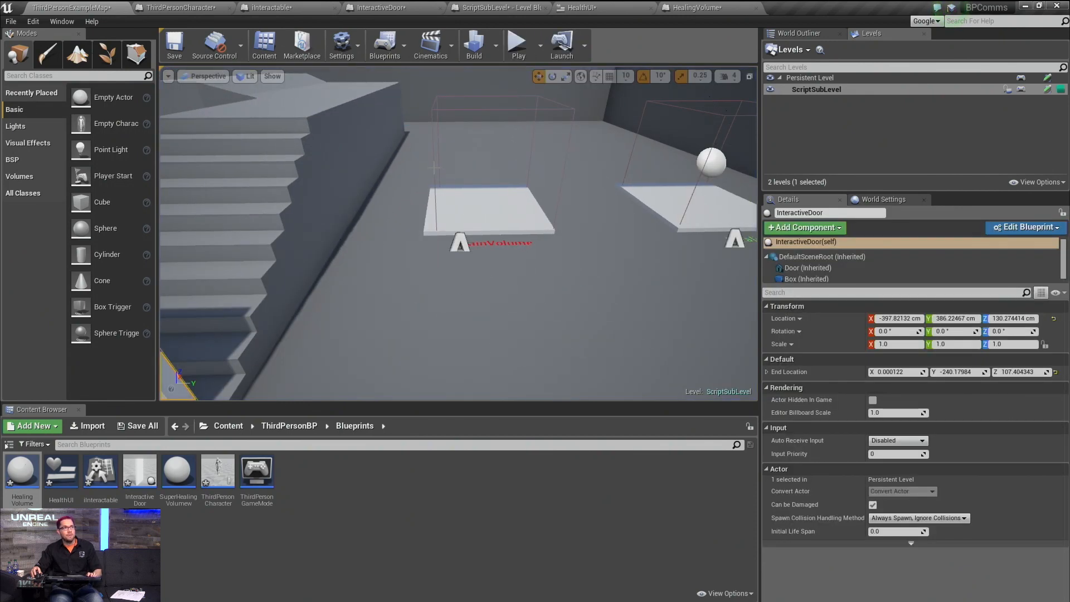
# Step: Play the level, walking the character onto the PainVolume and over to the Healing Volume to test both fill colors, and stop
pyautogui.click(519, 46)
pyautogui.press('w')
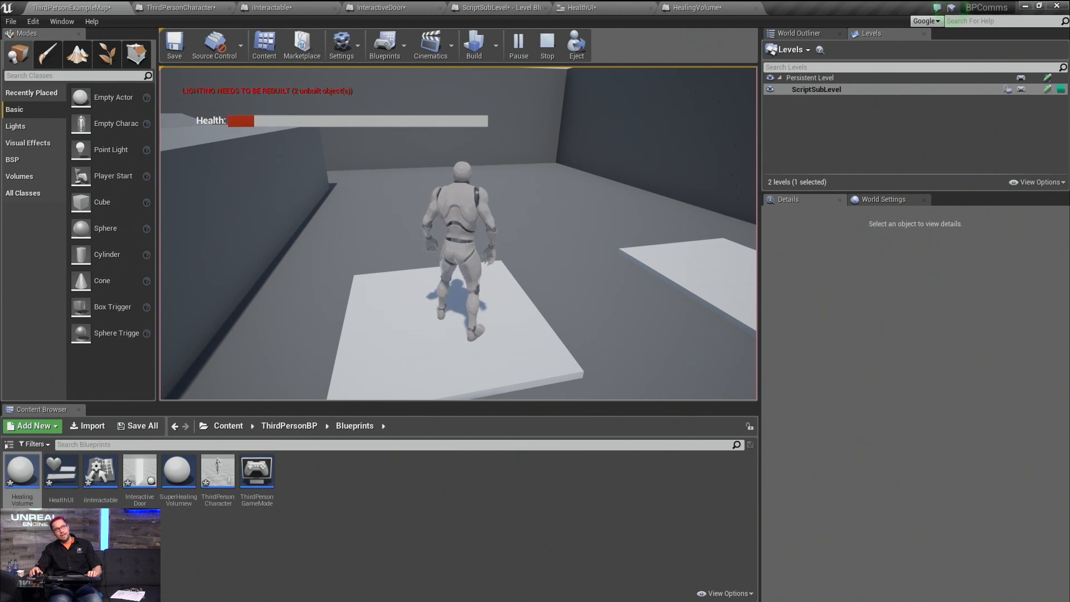
pyautogui.press('s')
pyautogui.press('d')
pyautogui.press('w')
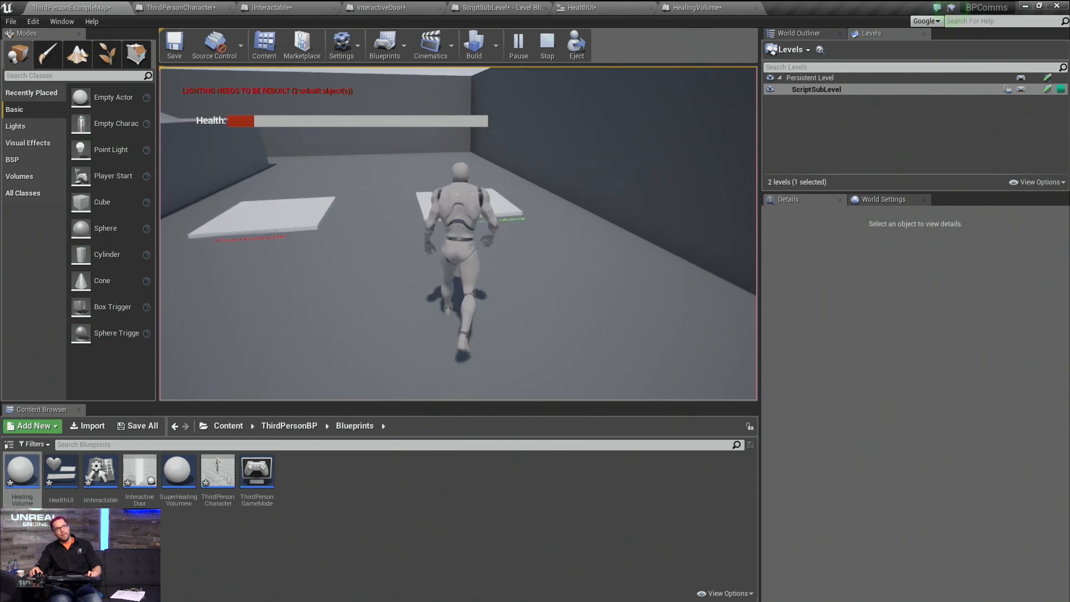
pyautogui.press('s')
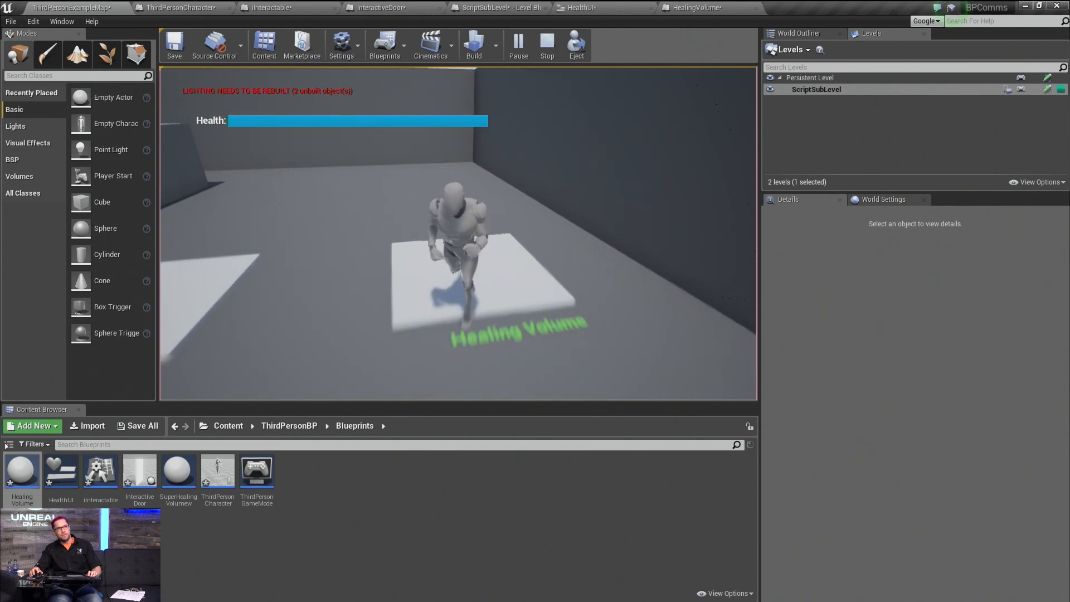
pyautogui.press('Escape')
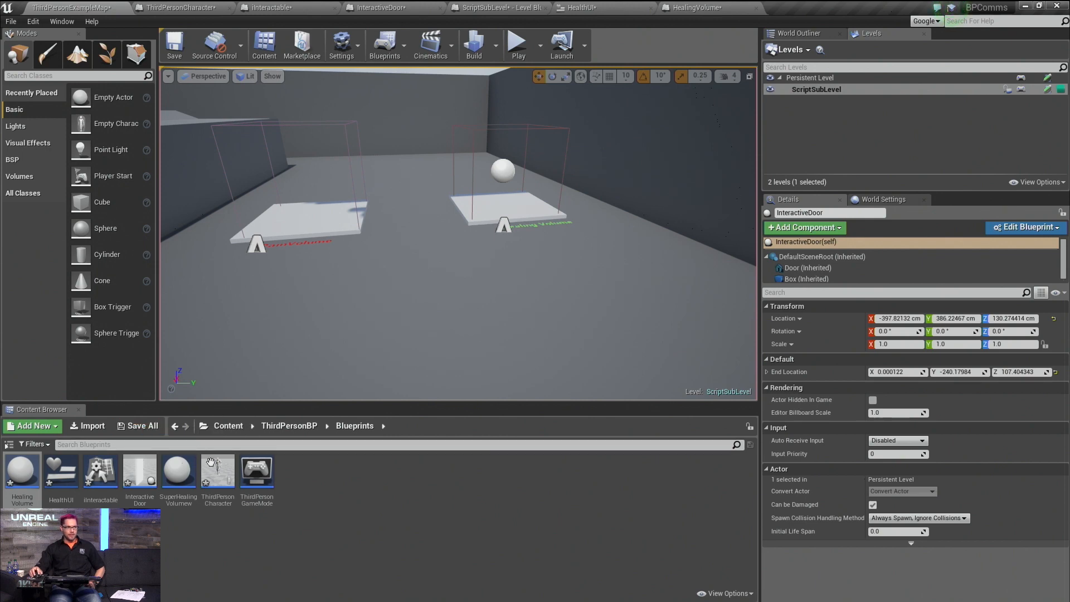
# Step: Open the ThirdPersonCharacter blueprint and look through its event graph for the Event AnyDamage logic
pyautogui.doubleClick(222, 478)
pyautogui.scroll(-2, 399, 392)
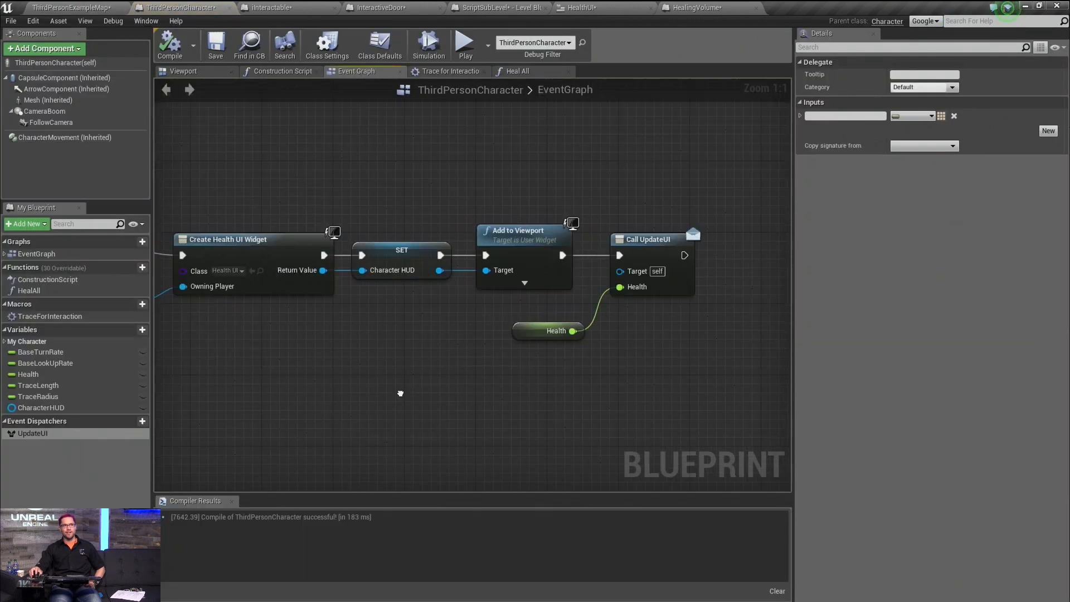
pyautogui.moveTo(401, 396); pyautogui.dragTo(605, 335, button='right')
pyautogui.moveTo(530, 369)
pyautogui.mouseDown(button='right')
pyautogui.moveTo(623, 328)
pyautogui.moveTo(662, 332)
pyautogui.moveTo(390, 309)
pyautogui.moveTo(377, 317)
pyautogui.moveTo(456, 347)
pyautogui.moveTo(288, 335)
pyautogui.moveTo(319, 326)
pyautogui.mouseUp(button='right')
pyautogui.scroll(-5, 620, 335)
pyautogui.scroll(6, 405, 304)
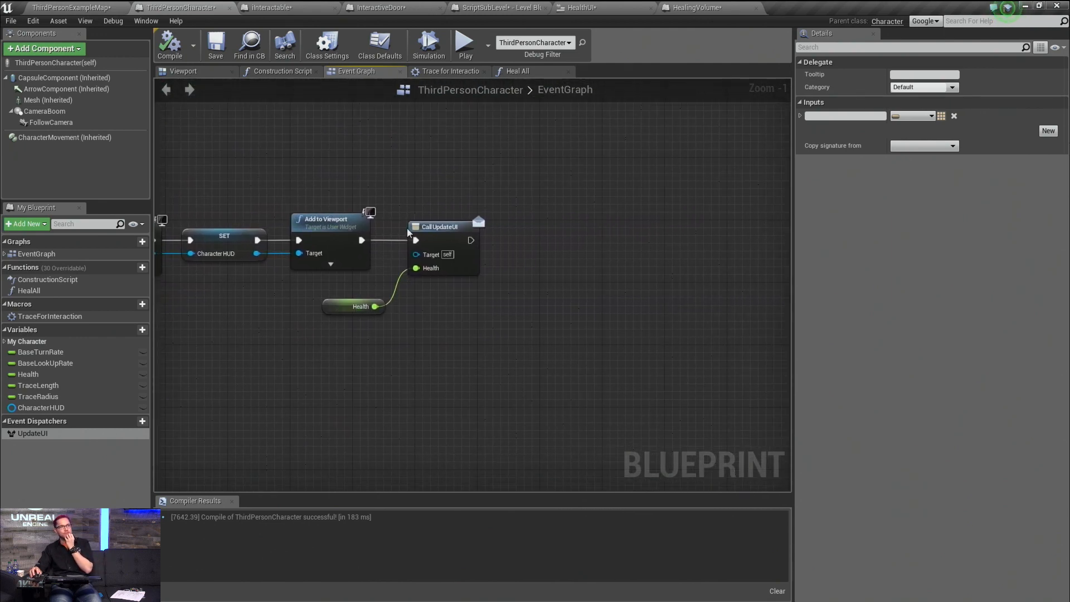
pyautogui.moveTo(420, 353); pyautogui.dragTo(339, 332, button='right')
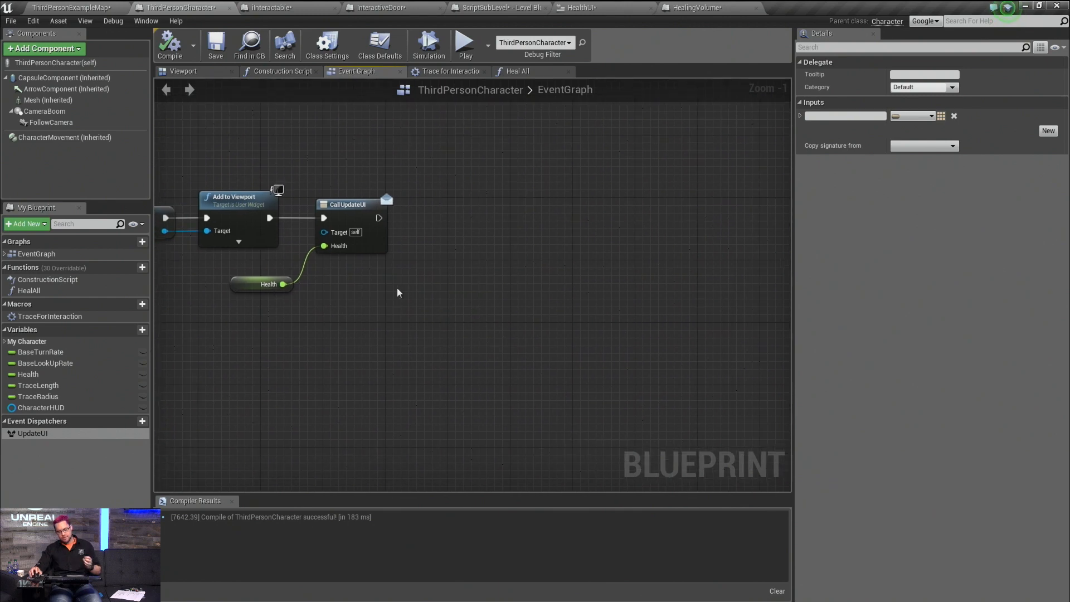
pyautogui.scroll(-2, 620, 329)
pyautogui.moveTo(397, 288); pyautogui.dragTo(478, 454, button='right')
pyautogui.scroll(-4, 480, 401)
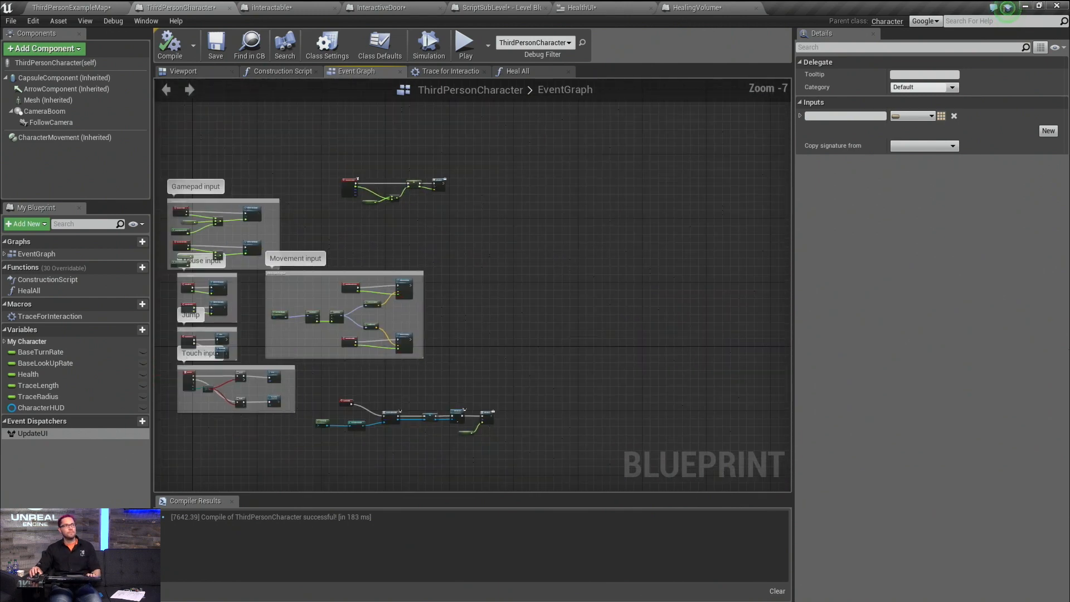
pyautogui.moveTo(431, 234); pyautogui.dragTo(466, 326, button='right')
pyautogui.scroll(6, 467, 326)
pyautogui.moveTo(420, 255); pyautogui.dragTo(491, 336, button='right')
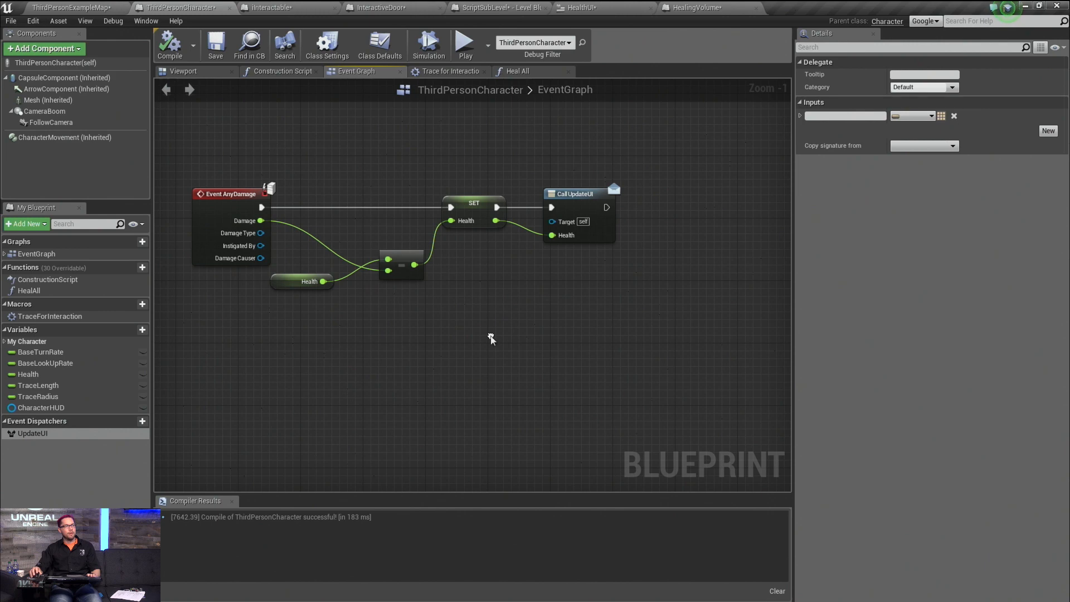
pyautogui.moveTo(332, 391); pyautogui.dragTo(382, 375, button='right')
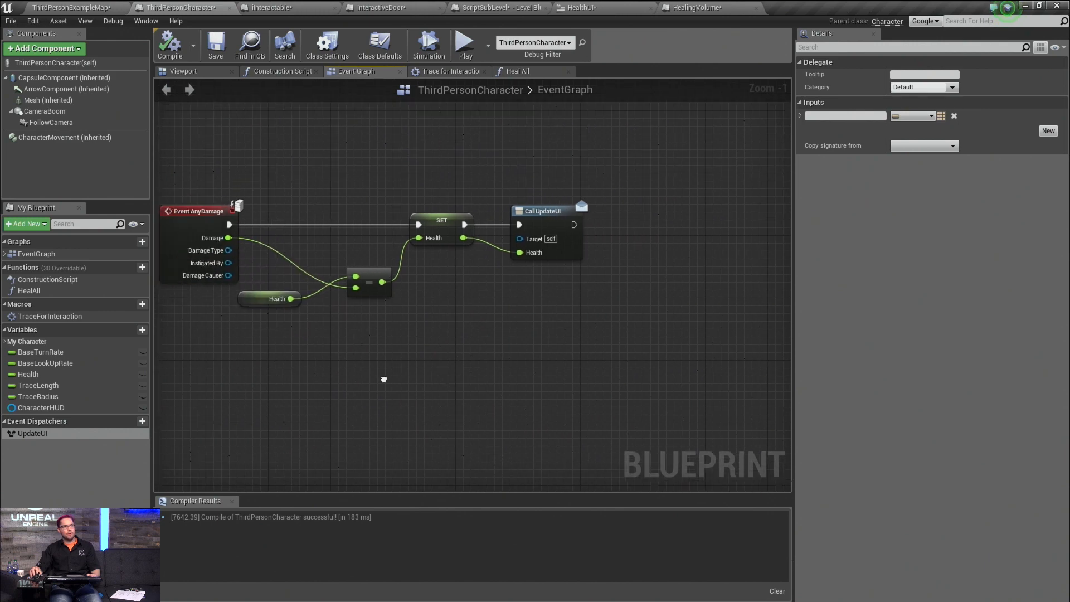
# Step: Add a Branch after the AnyDamage chain's UpdateUI call, with a float <= float check of Health against 0.0 as its Condition
pyautogui.moveTo(298, 306)
pyautogui.mouseDown()
pyautogui.moveTo(596, 363)
pyautogui.moveTo(607, 318)
pyautogui.moveTo(622, 319)
pyautogui.mouseUp()
pyautogui.write('<')
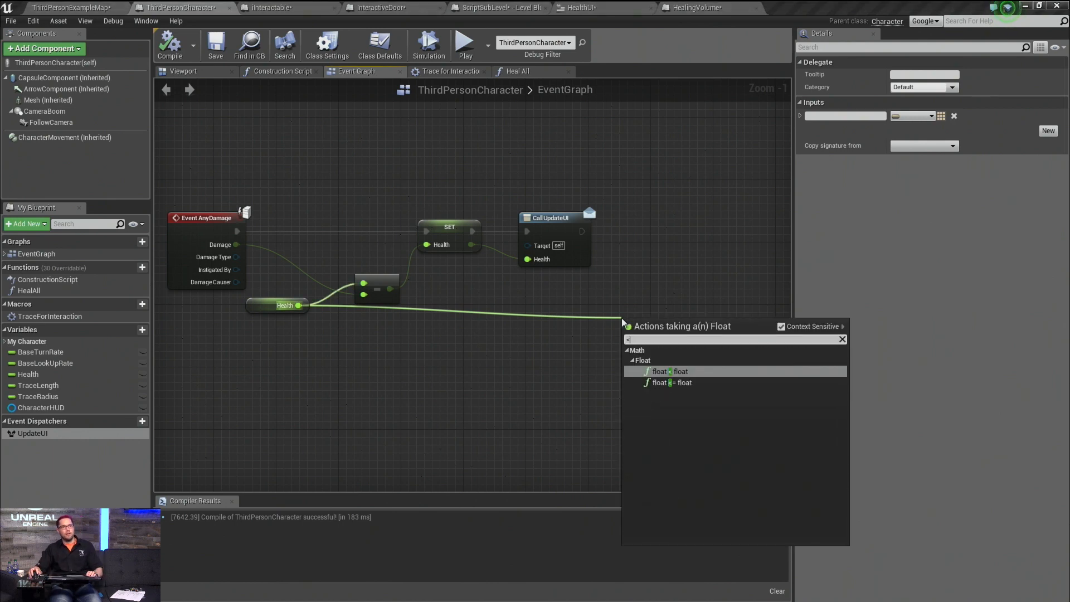
pyautogui.click(683, 383)
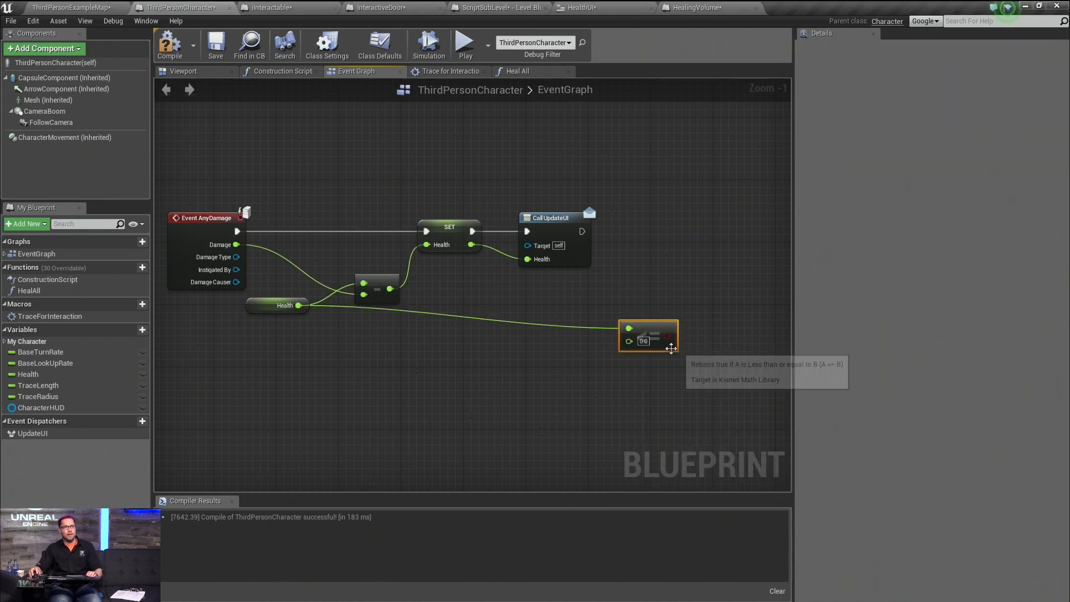
pyautogui.moveTo(684, 253); pyautogui.dragTo(607, 263, button='right')
pyautogui.click(625, 255)
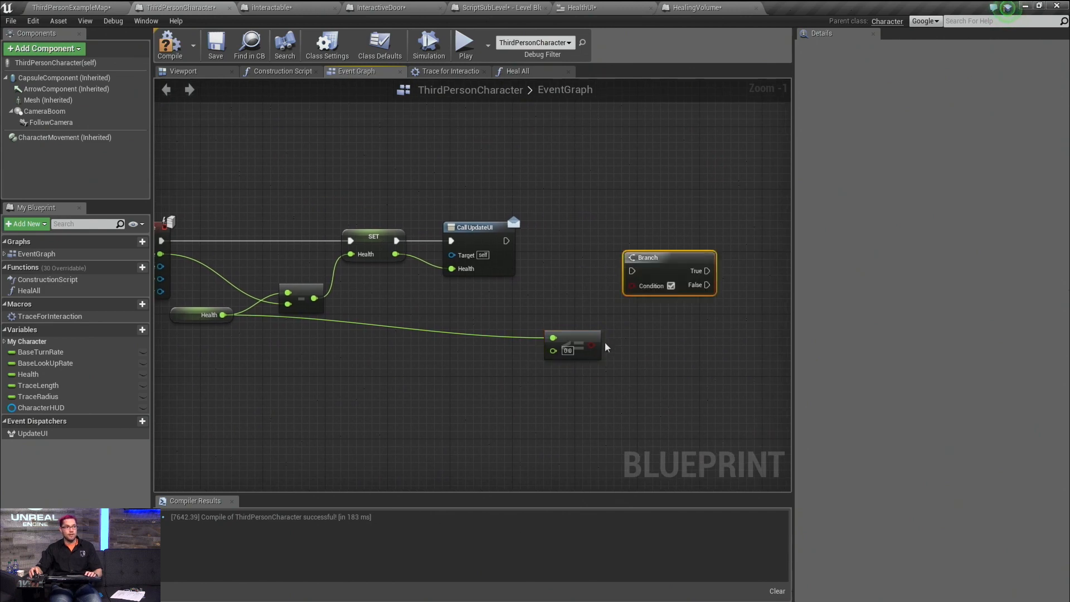
pyautogui.moveTo(591, 346); pyautogui.dragTo(506, 242)
pyautogui.moveTo(561, 319); pyautogui.dragTo(459, 307, button='right')
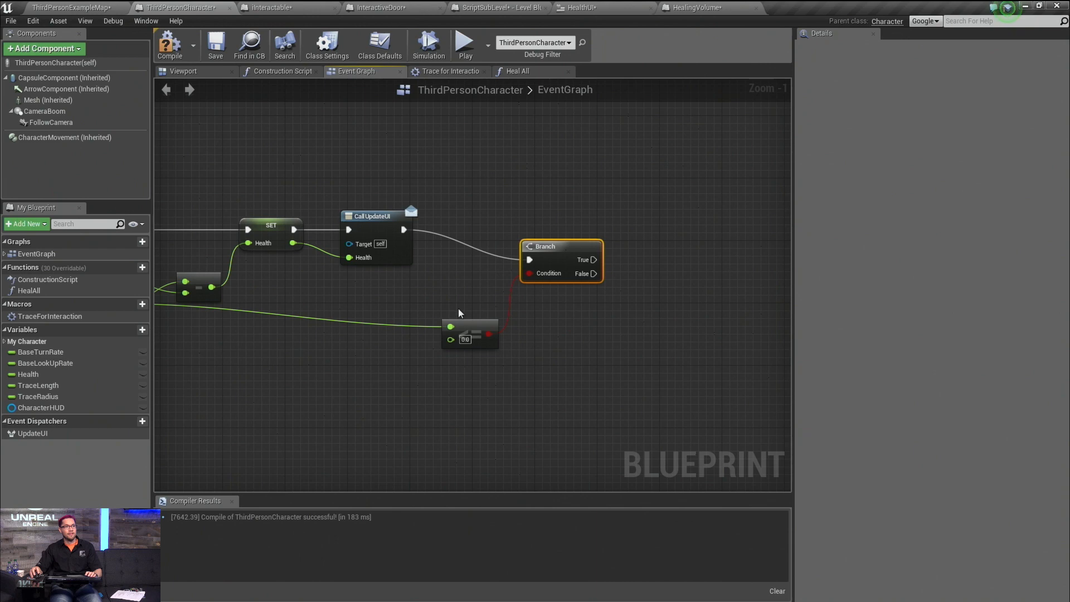
# Step: Move the float comparison node closer to the Call UpdateUI node and add a Mesh component reference below the Branch
pyautogui.moveTo(474, 328); pyautogui.dragTo(419, 297)
pyautogui.moveTo(565, 336); pyautogui.dragTo(423, 343, button='right')
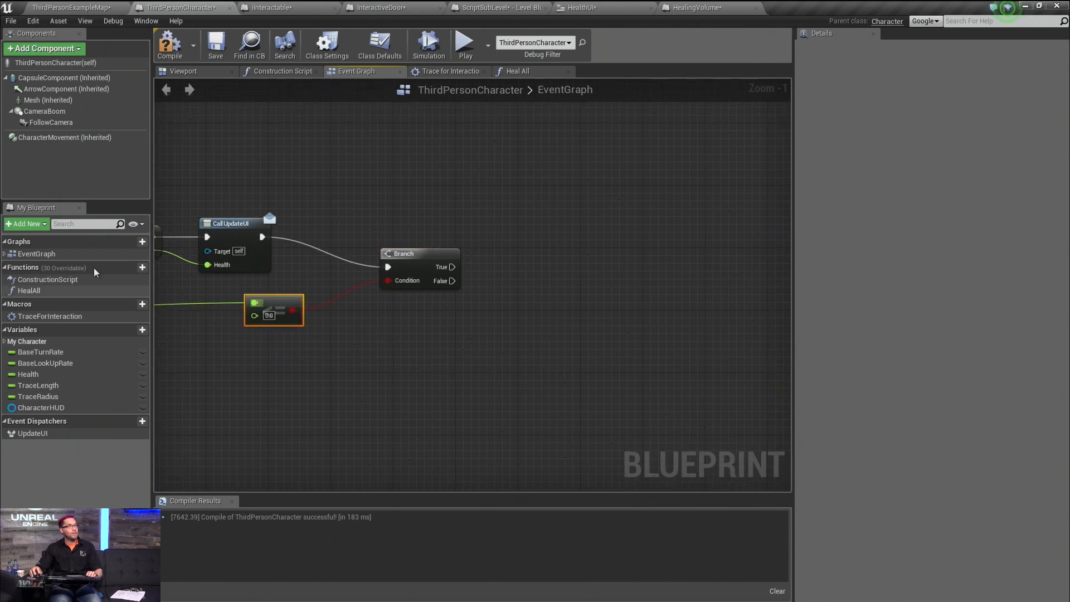
pyautogui.moveTo(48, 100); pyautogui.dragTo(463, 422)
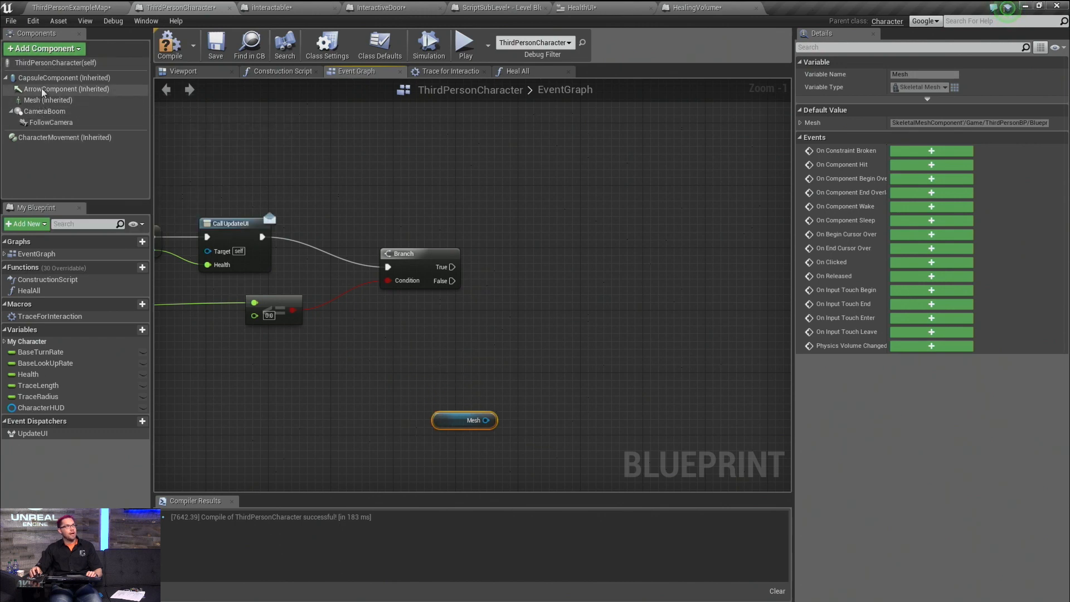
# Step: Add a Character Movement reference with a Disable Movement node and run it from the Branch's True output
pyautogui.click(44, 137)
pyautogui.moveTo(112, 186); pyautogui.dragTo(372, 339)
pyautogui.moveTo(436, 349); pyautogui.dragTo(508, 321)
pyautogui.write('disa')
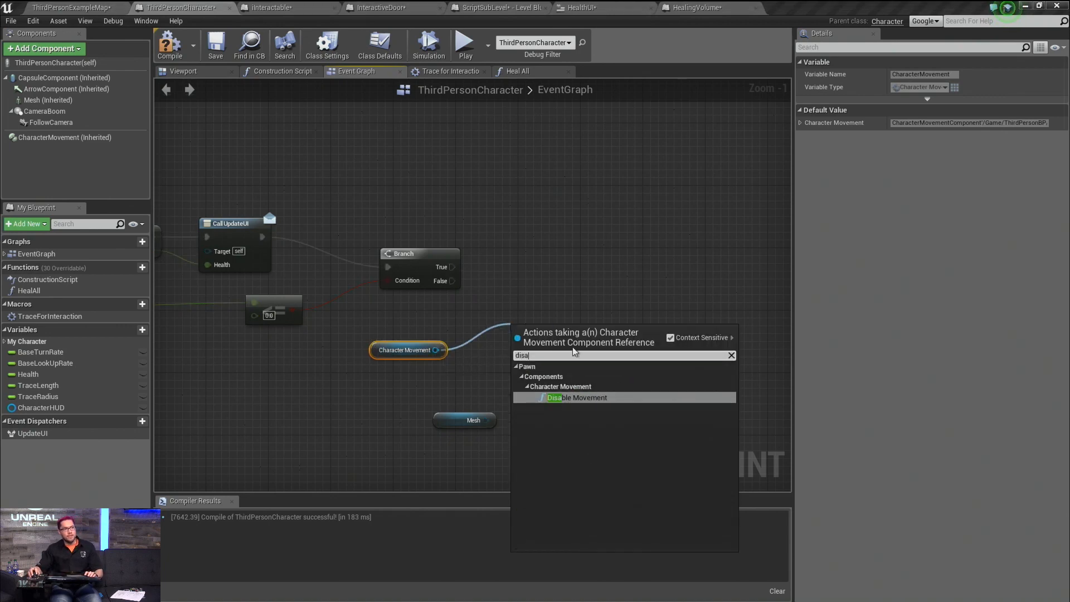
pyautogui.click(585, 398)
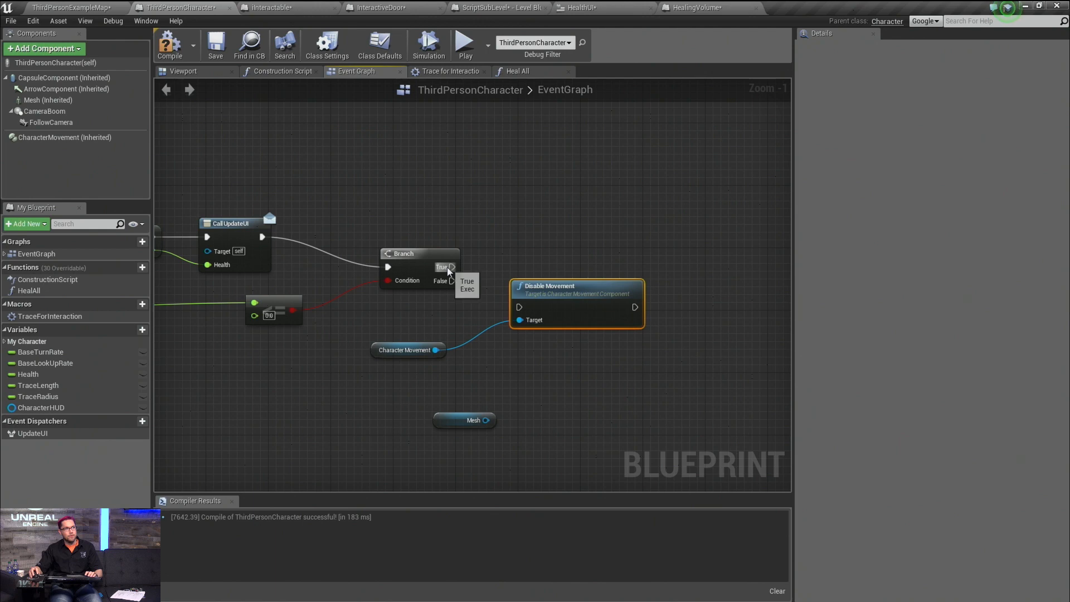
pyautogui.moveTo(522, 312); pyautogui.dragTo(523, 313)
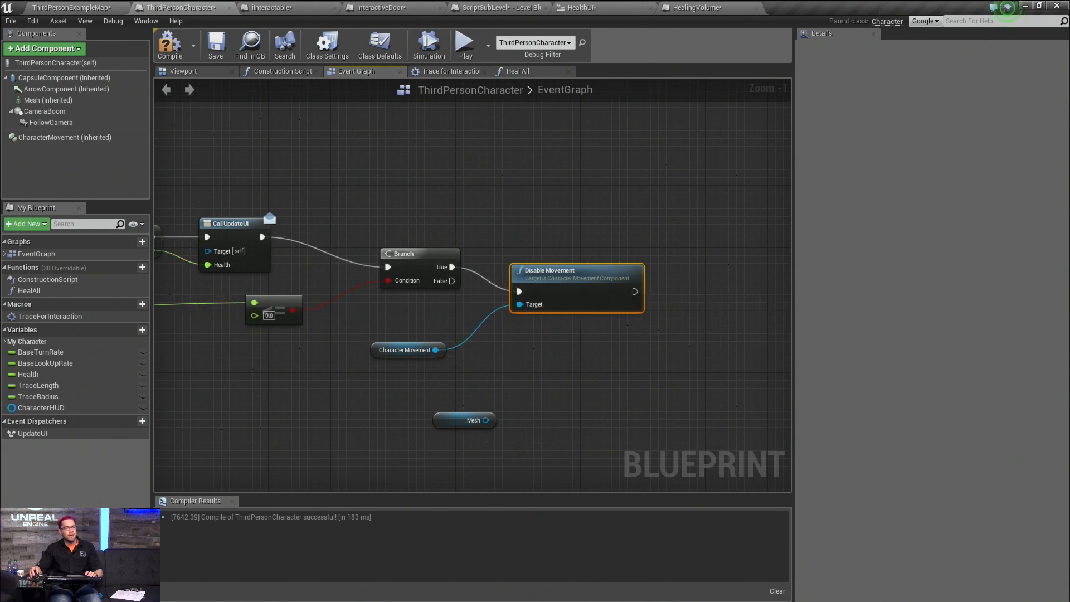
# Step: Add a Set Collision Enabled node for Mesh after Disable Movement, with New Type set to Collision Enabled (Query and Physics)
pyautogui.moveTo(446, 418); pyautogui.dragTo(293, 383, button='right')
pyautogui.moveTo(326, 385); pyautogui.dragTo(449, 366)
pyautogui.moveTo(512, 374); pyautogui.dragTo(436, 385, button='right')
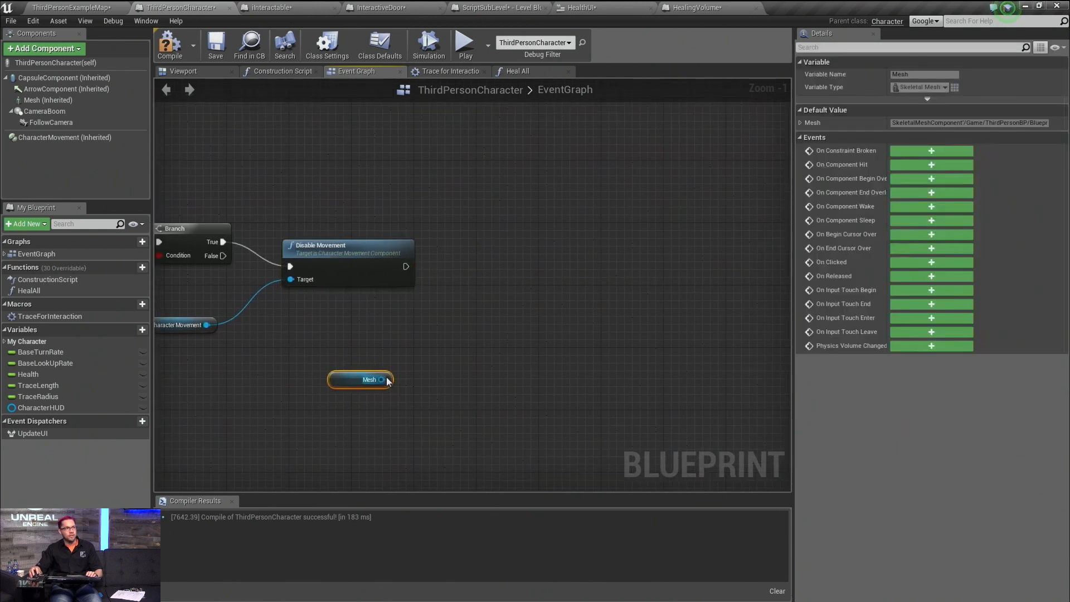
pyautogui.moveTo(382, 380); pyautogui.dragTo(453, 339)
pyautogui.write('col')
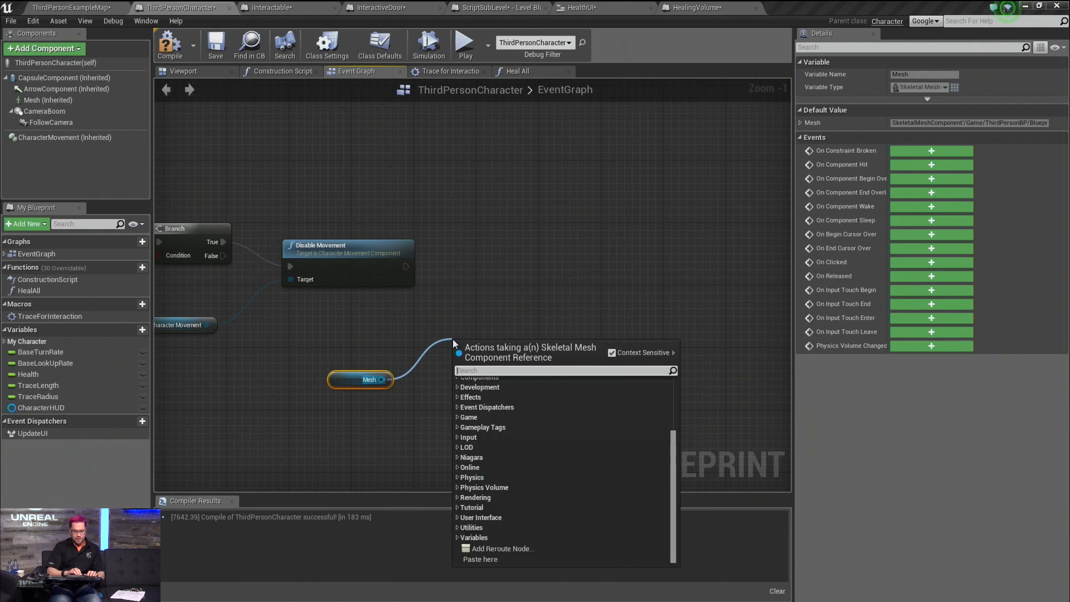
pyautogui.write('lision')
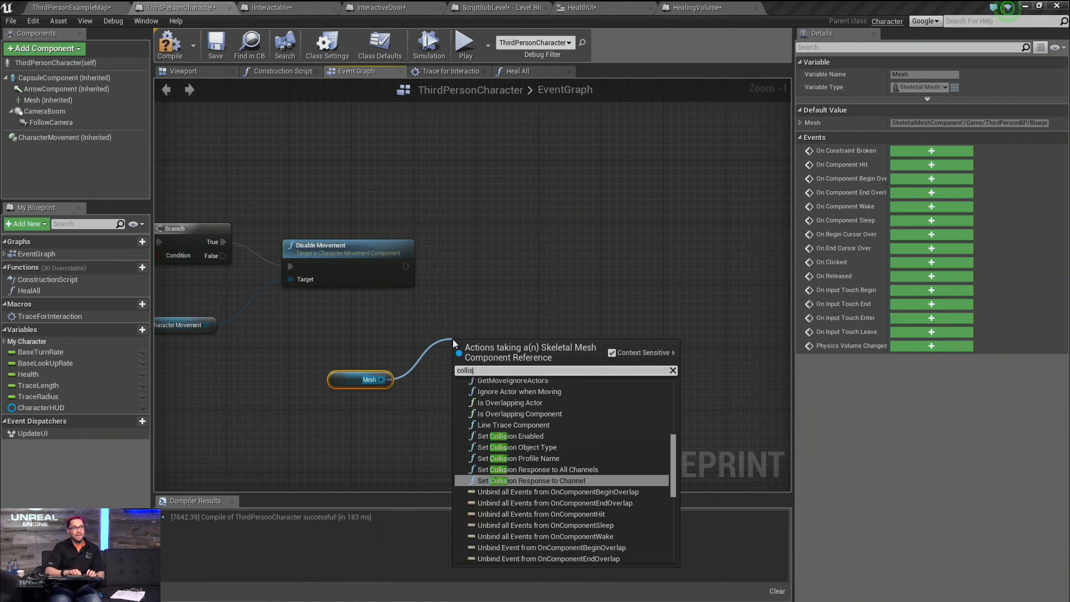
pyautogui.click(525, 435)
pyautogui.moveTo(525, 351); pyautogui.dragTo(539, 272)
pyautogui.moveTo(404, 266); pyautogui.dragTo(479, 291)
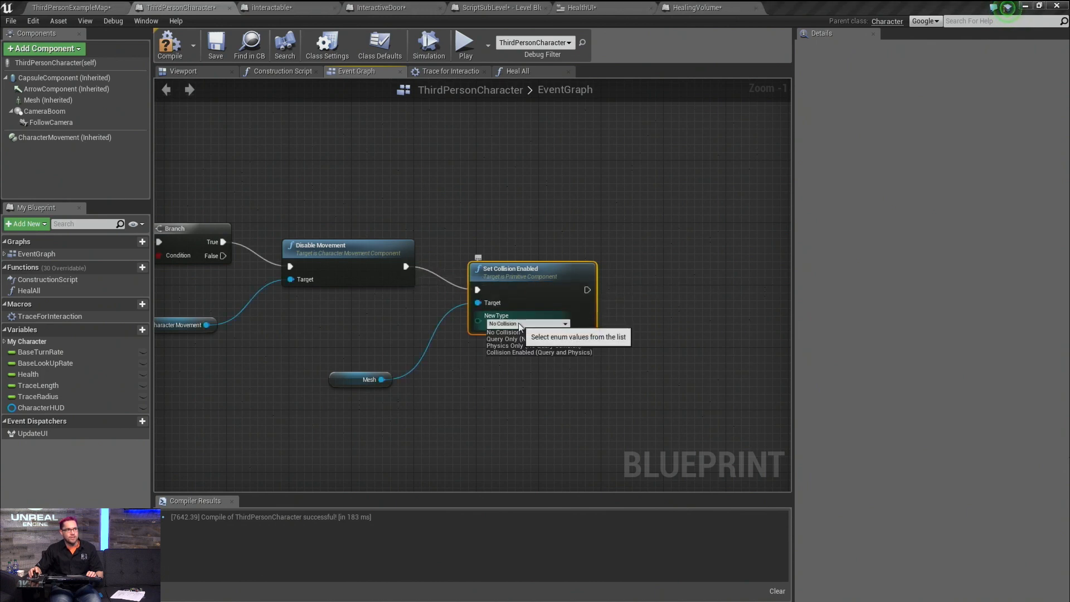
pyautogui.click(527, 324)
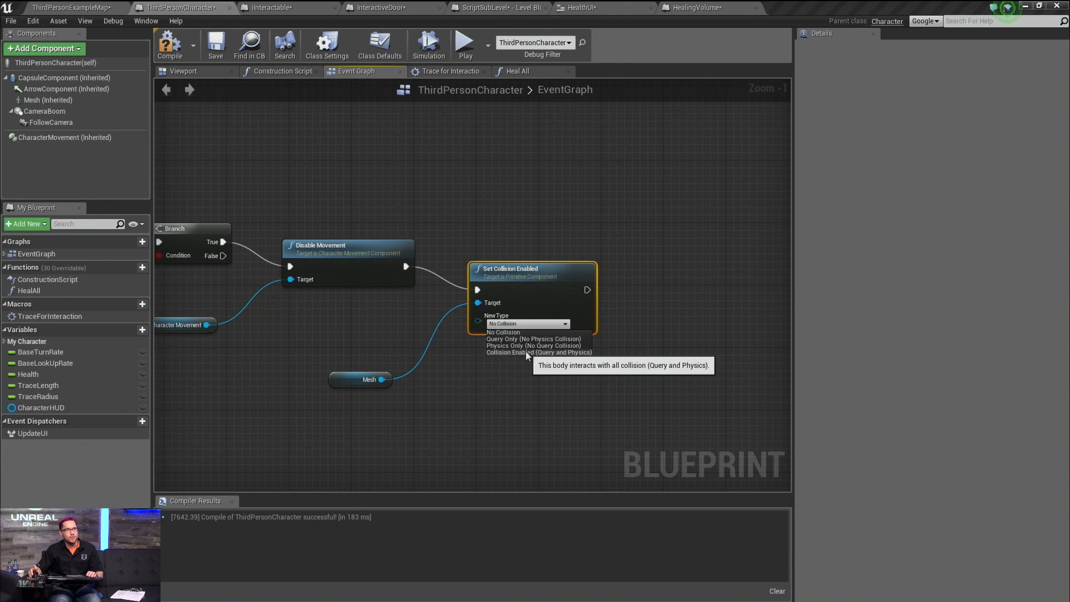
pyautogui.click(526, 352)
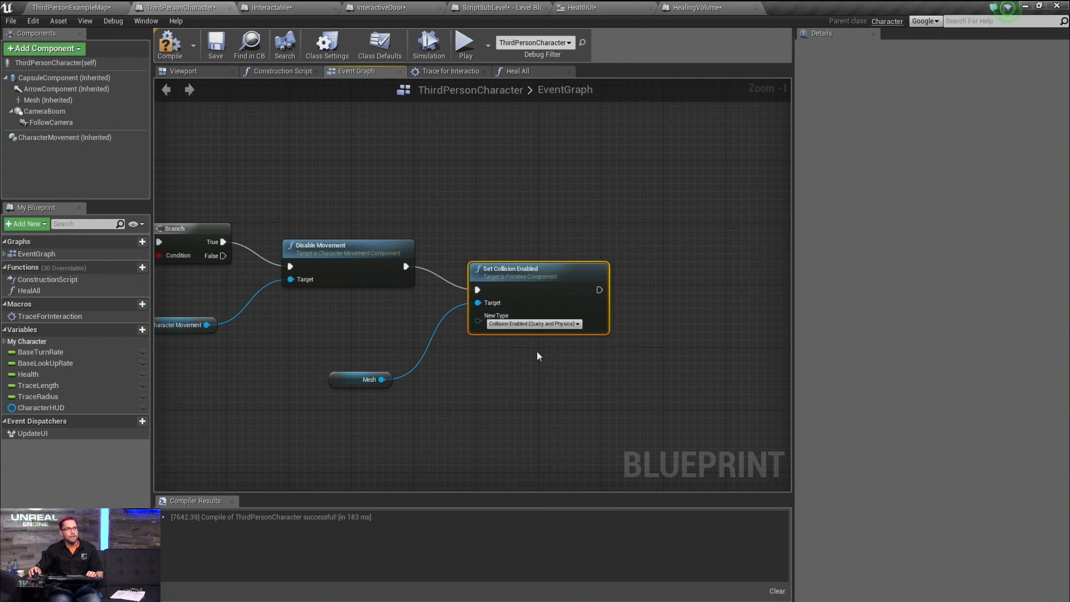
pyautogui.moveTo(523, 266); pyautogui.dragTo(514, 251)
# Step: Add a Set All Bodies Simulate Physics node for Mesh with New Simulate enabled, and chain it after Set Collision Enabled
pyautogui.moveTo(376, 390); pyautogui.dragTo(301, 376, button='right')
pyautogui.moveTo(306, 366); pyautogui.dragTo(437, 379)
pyautogui.write('s')
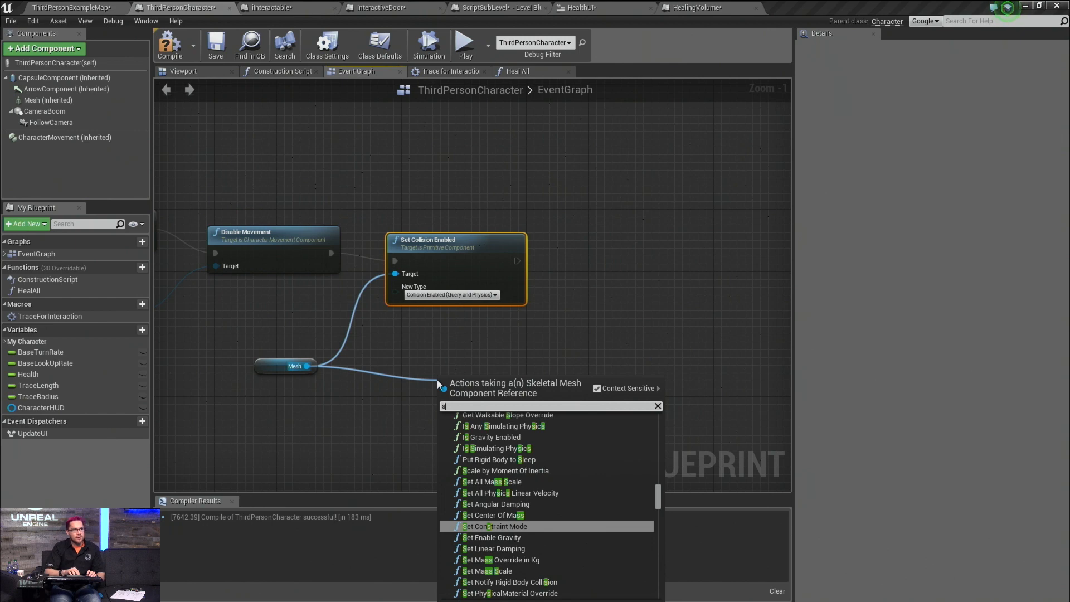
pyautogui.write('imul')
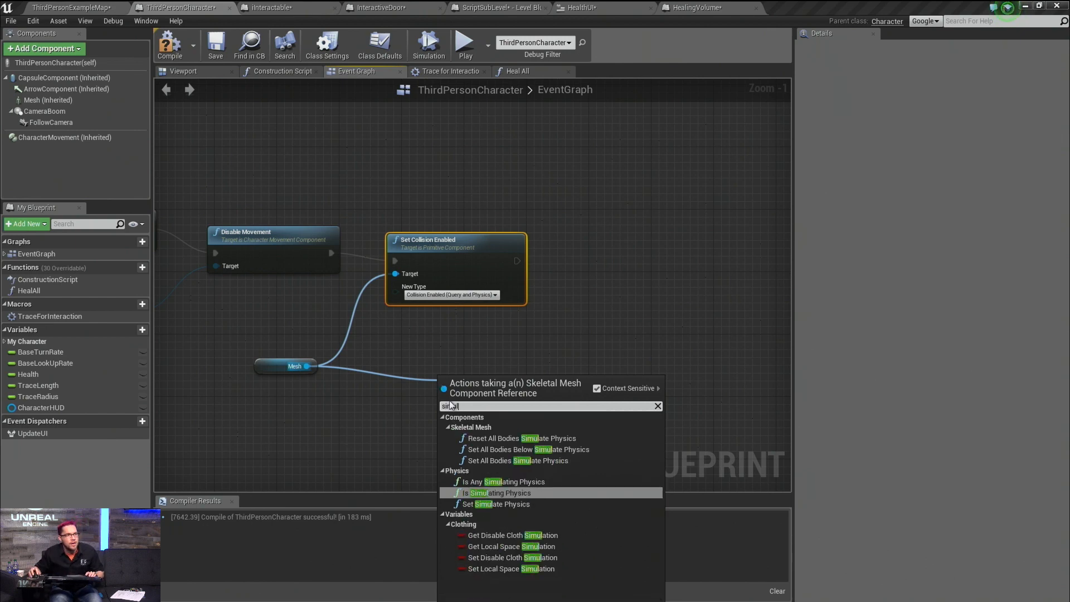
pyautogui.click(502, 460)
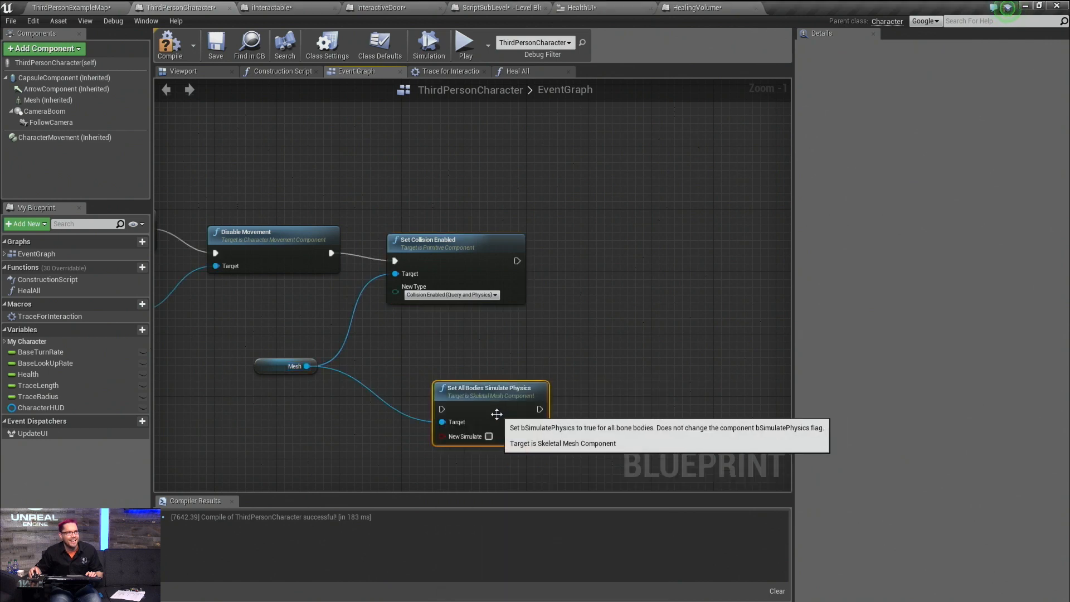
pyautogui.moveTo(476, 396); pyautogui.dragTo(627, 315)
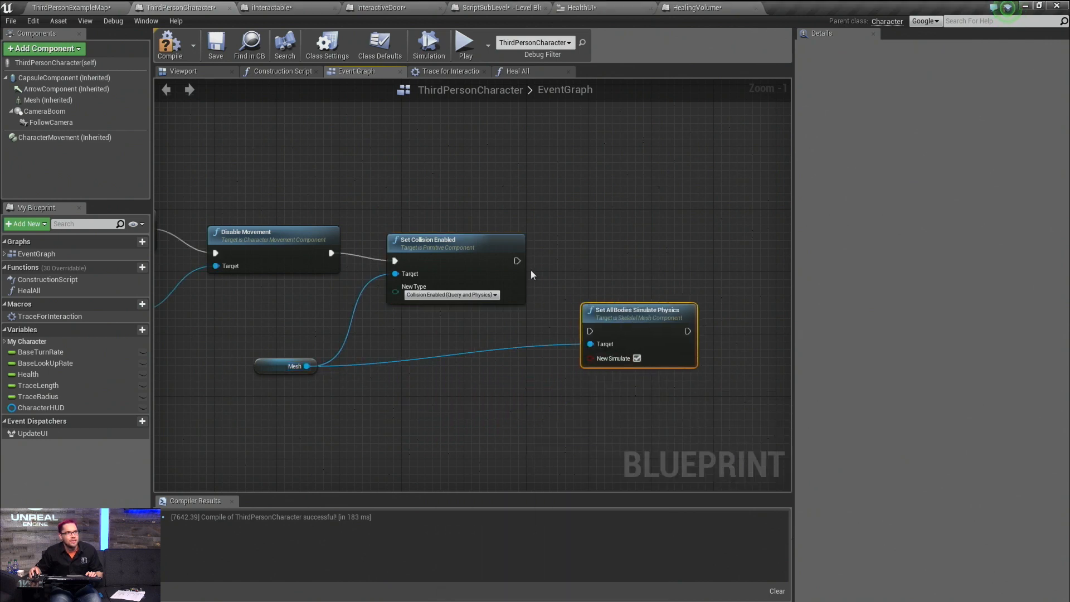
pyautogui.moveTo(503, 262); pyautogui.dragTo(591, 333)
# Step: Add a Set All Bodies Physics Blend Weight node for Mesh after Set All Bodies Simulate Physics, with Physics Blend Weight 1
pyautogui.moveTo(331, 378); pyautogui.dragTo(258, 351, button='right')
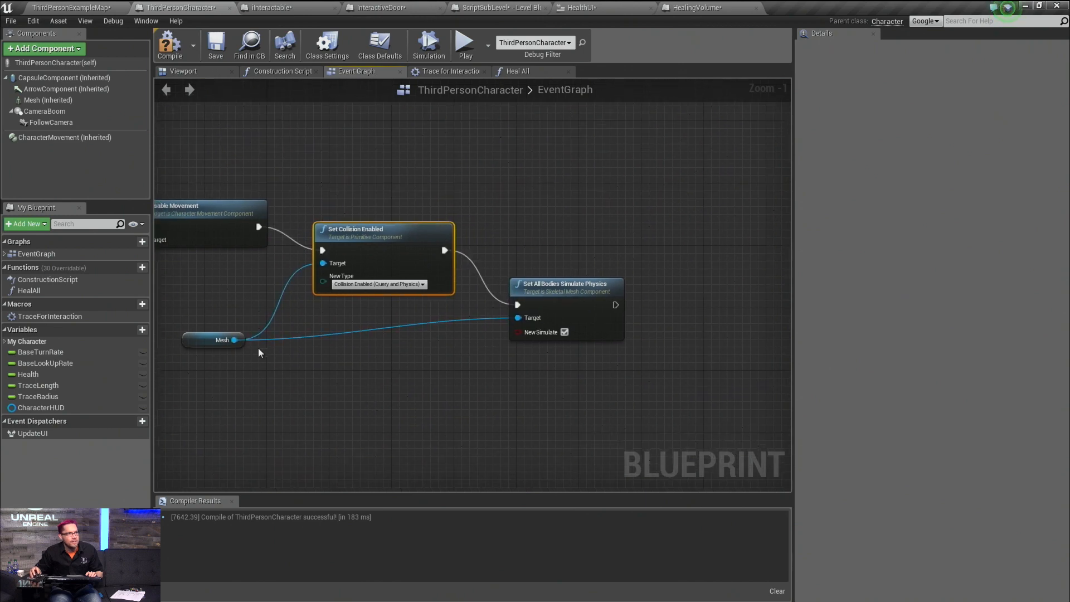
pyautogui.moveTo(234, 340); pyautogui.dragTo(607, 414)
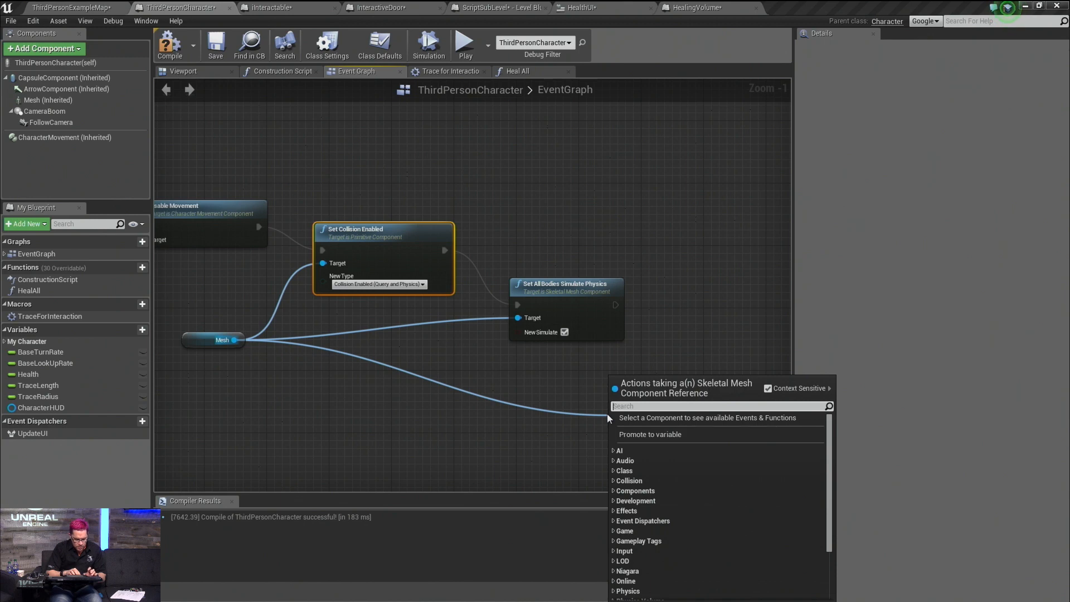
pyautogui.write('blendwe')
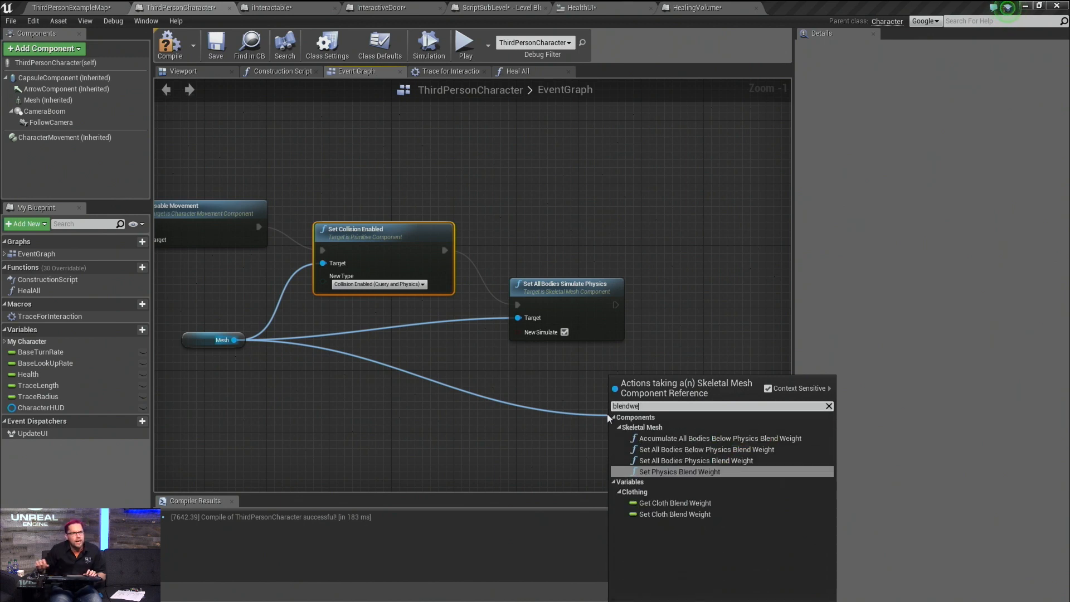
pyautogui.click(714, 460)
pyautogui.moveTo(655, 409); pyautogui.dragTo(559, 347, button='right')
pyautogui.moveTo(563, 361); pyautogui.dragTo(602, 315)
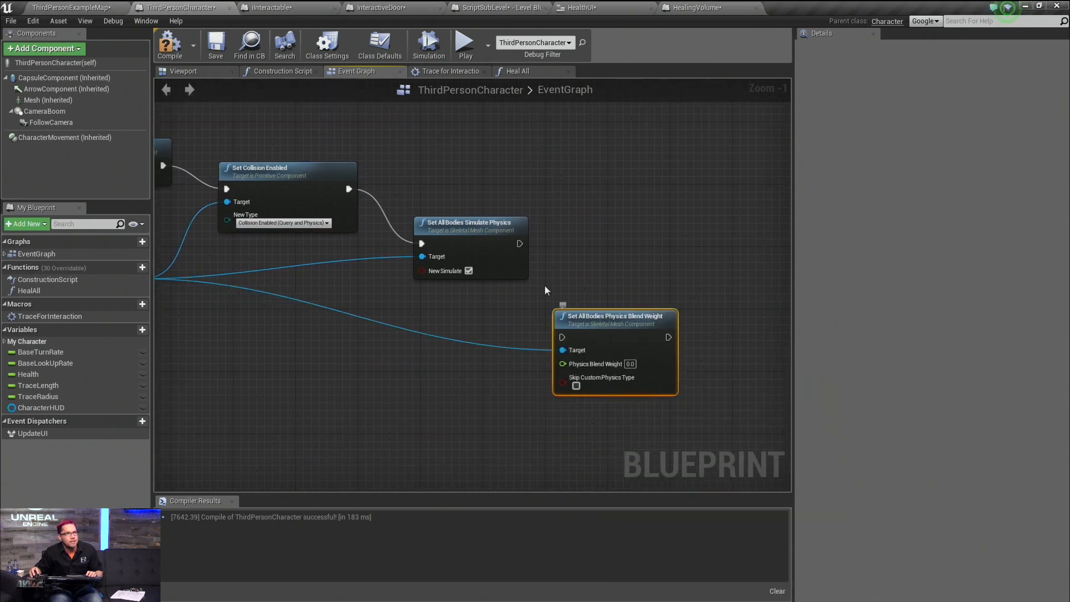
pyautogui.moveTo(517, 244); pyautogui.dragTo(562, 338)
pyautogui.click(630, 364)
pyautogui.write('1')
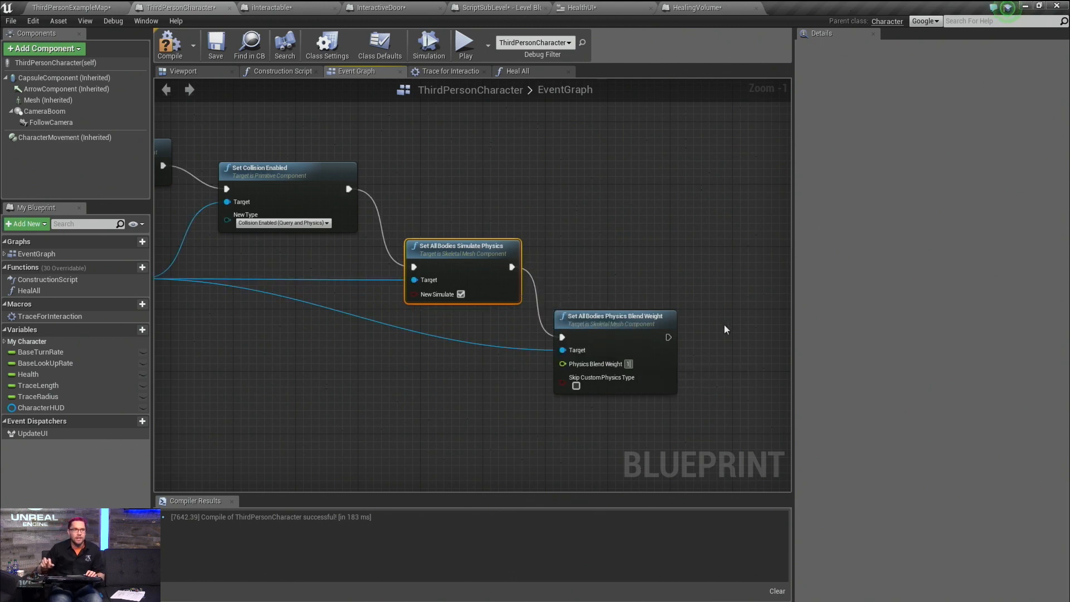
# Step: Review the death logic node by node, from the Branch through to Set All Bodies Physics Blend Weight
pyautogui.moveTo(349, 378); pyautogui.dragTo(577, 396, button='right')
pyautogui.moveTo(301, 359); pyautogui.dragTo(459, 420, button='right')
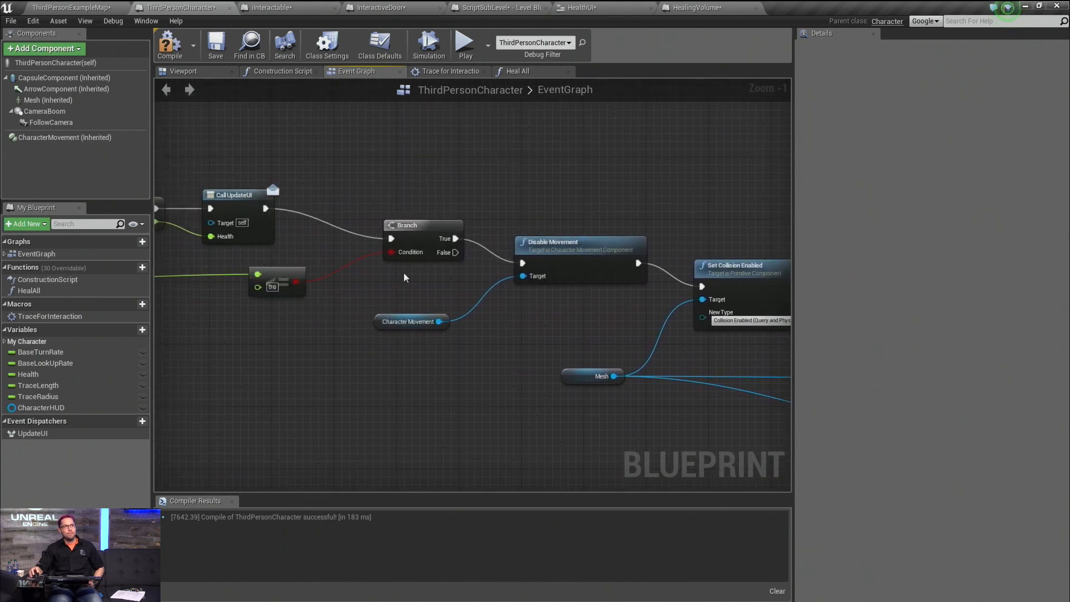
pyautogui.click(442, 225)
pyautogui.moveTo(477, 382); pyautogui.dragTo(353, 363, button='right')
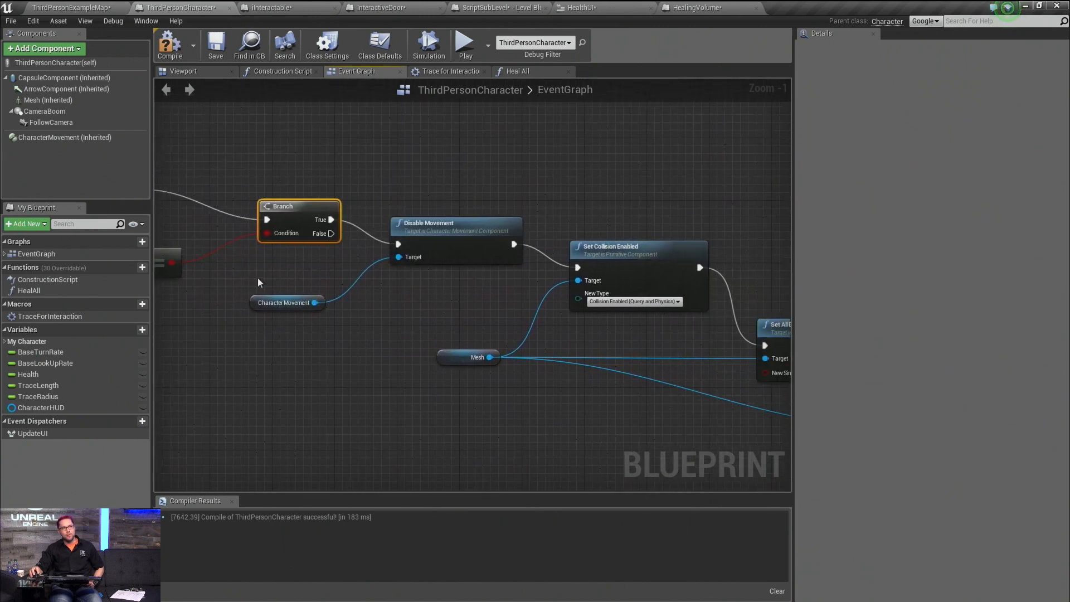
pyautogui.click(284, 303)
pyautogui.moveTo(393, 174); pyautogui.dragTo(504, 318)
pyautogui.moveTo(504, 319); pyautogui.dragTo(264, 275, button='right')
pyautogui.moveTo(203, 284); pyautogui.dragTo(271, 451)
pyautogui.click(437, 259)
pyautogui.moveTo(506, 248); pyautogui.dragTo(366, 194, button='right')
pyautogui.click(404, 268)
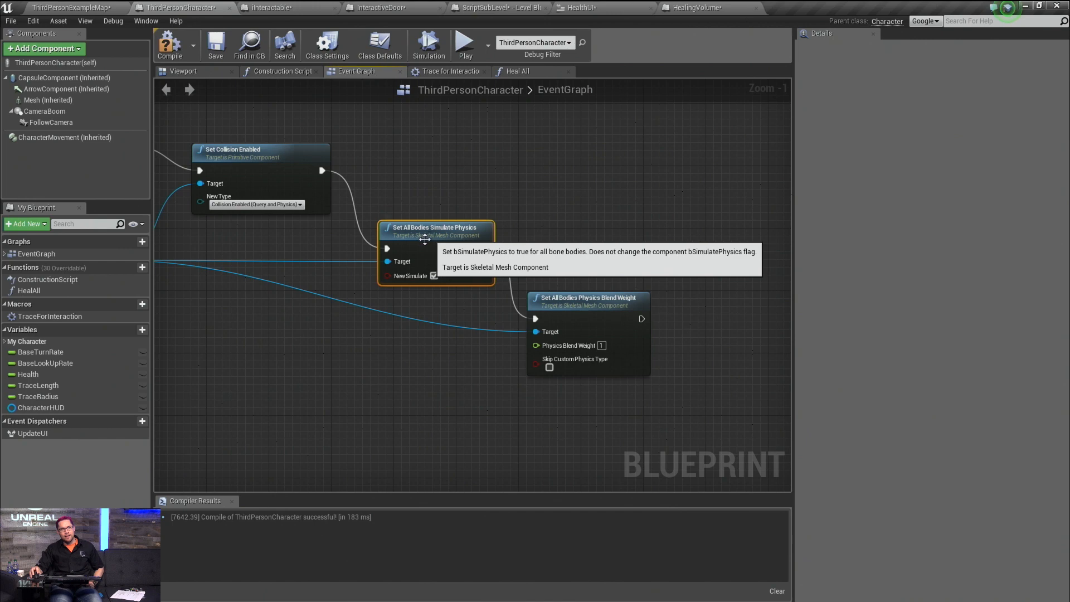
pyautogui.moveTo(535, 251); pyautogui.dragTo(470, 225, button='right')
pyautogui.moveTo(515, 207); pyautogui.dragTo(588, 361)
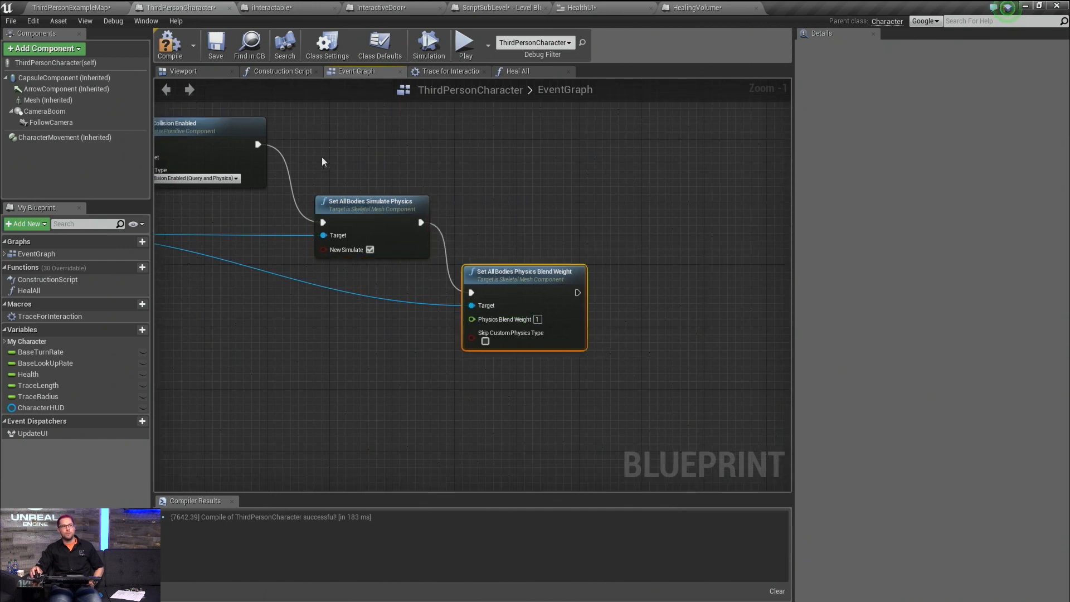
# Step: Play the ThirdPersonExampleMap level, keep the character on the PainVolume until its health runs out, and stop
pyautogui.click(90, 7)
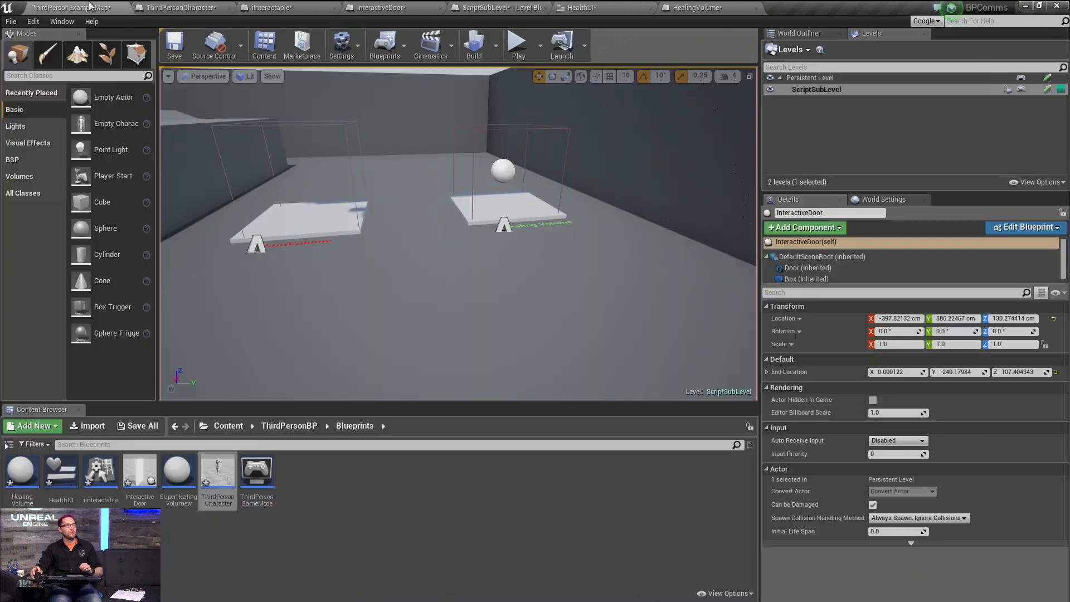
pyautogui.click(517, 44)
pyautogui.press('w')
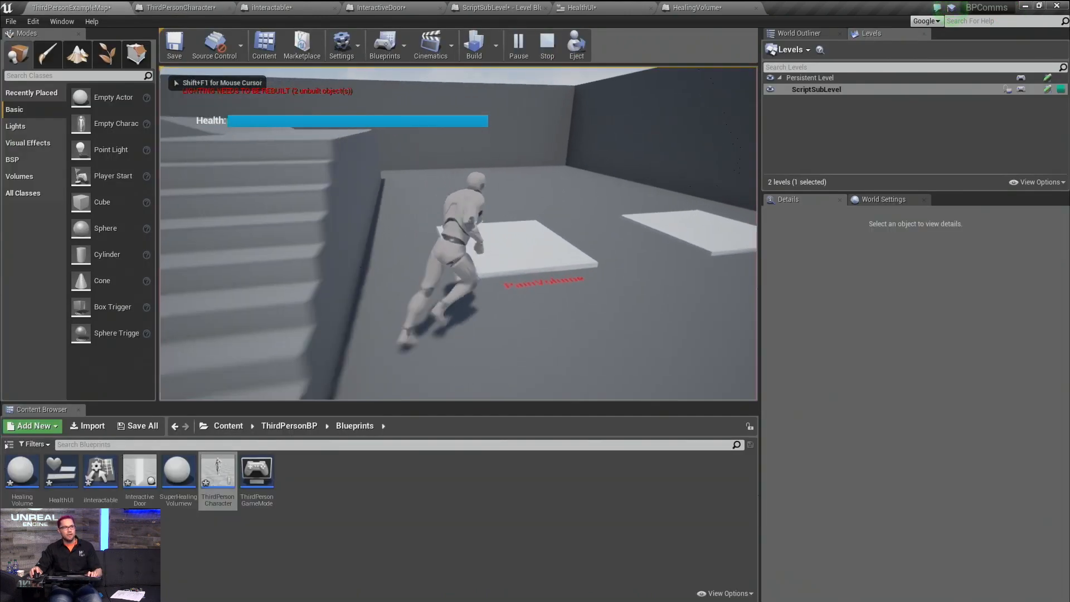
pyautogui.press('w')
pyautogui.press('w')
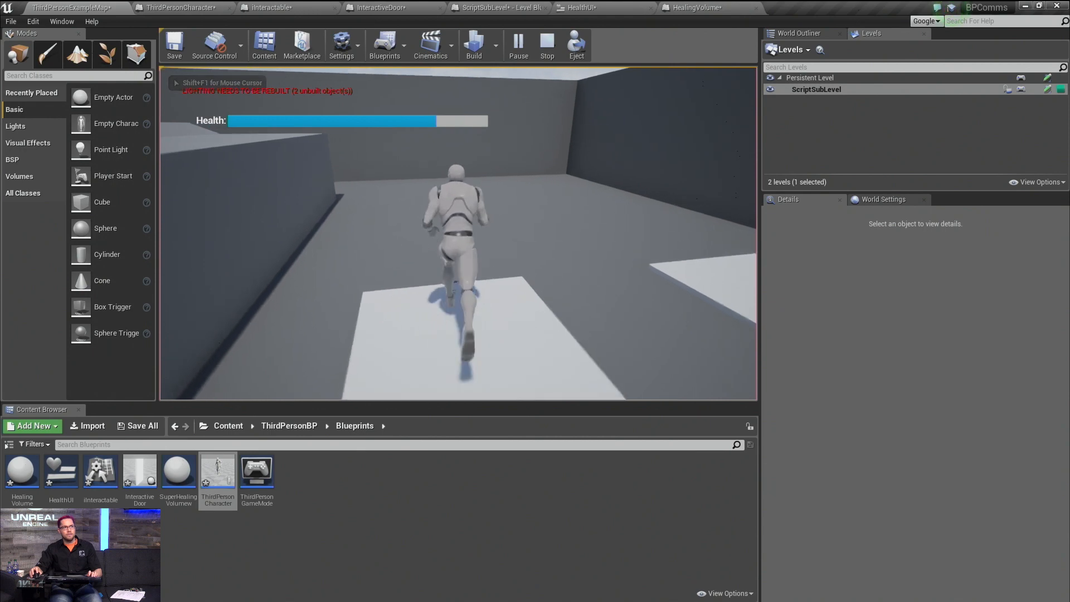
pyautogui.press('s')
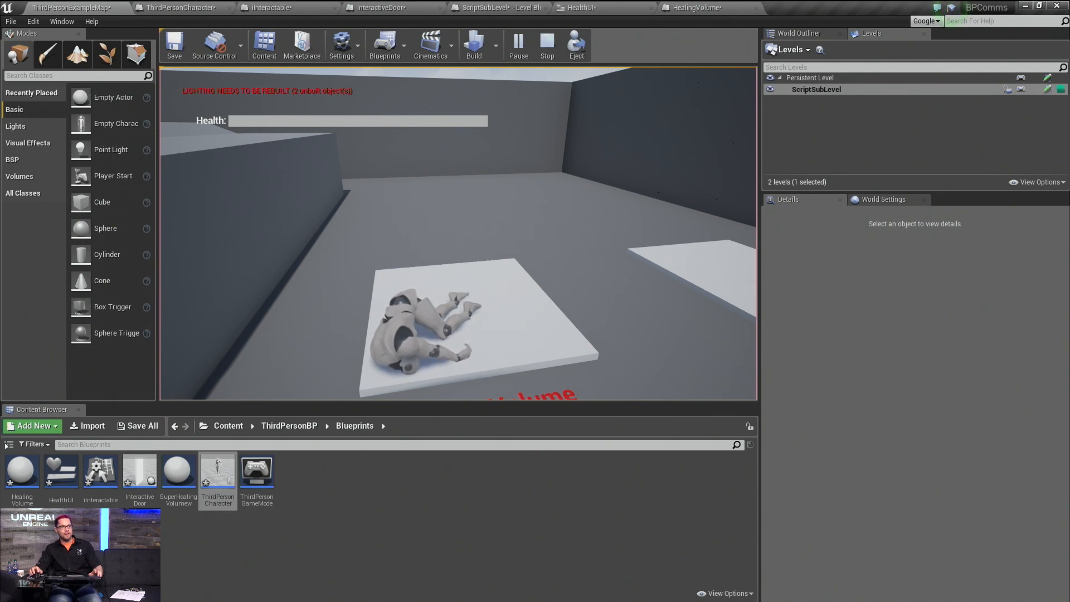
pyautogui.press('Escape')
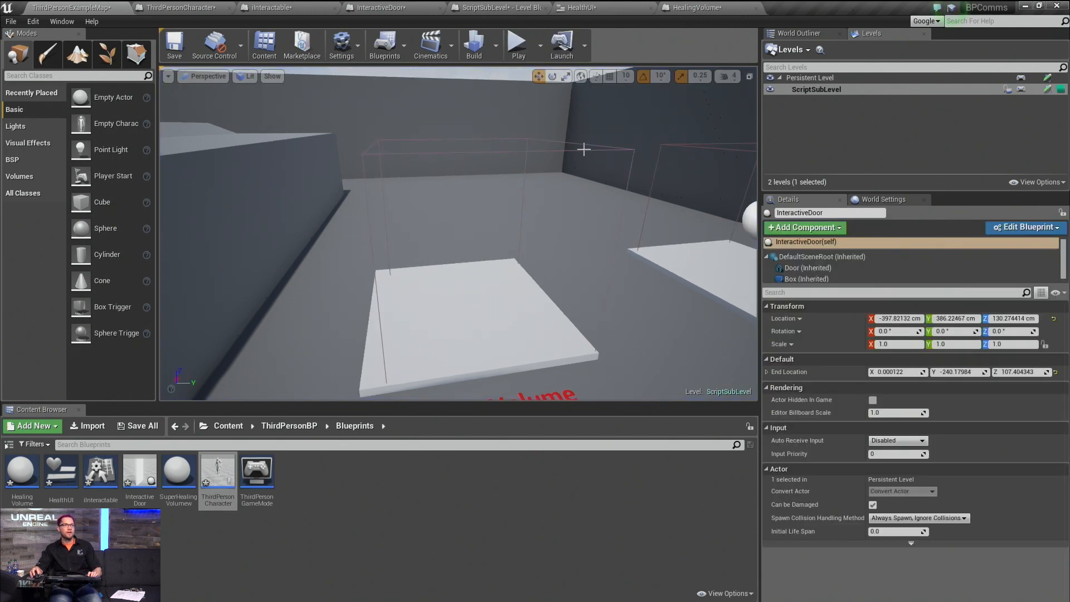
# Step: Set the PainCausingVolume's Damage Per Sec to 100
pyautogui.click(584, 149)
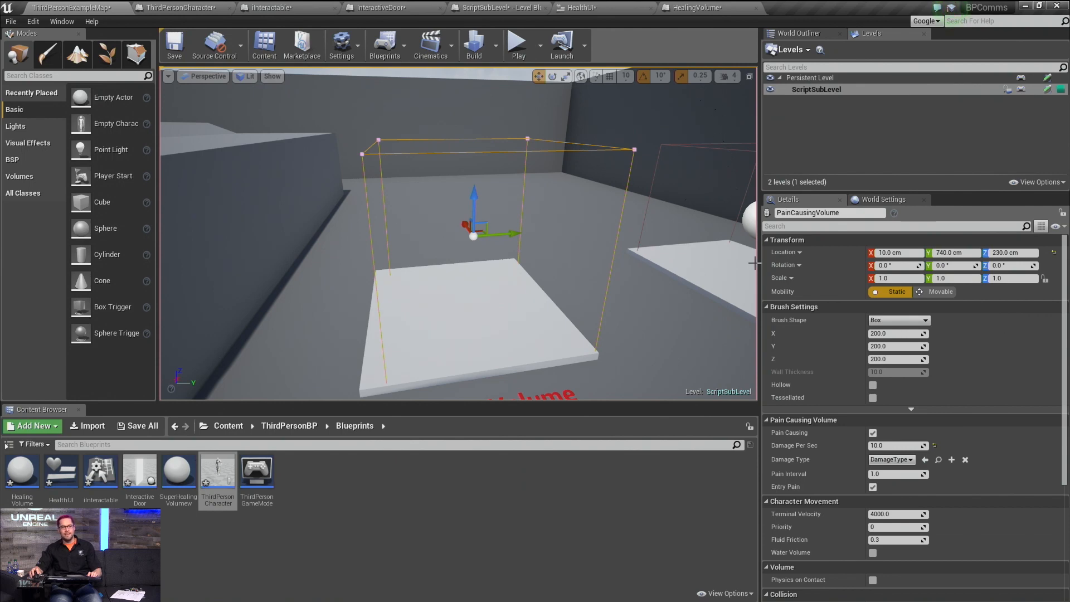
pyautogui.click(907, 444)
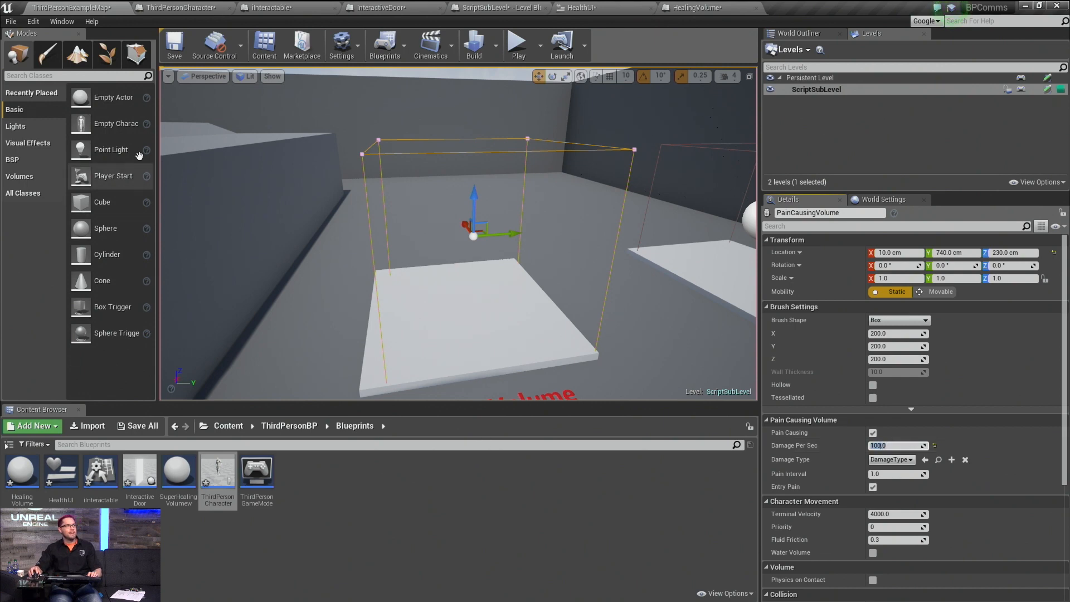
# Step: Place a Cylinder on the PainVolume platform and rotate it 90° about X so it lies on its side
pyautogui.moveTo(95, 254); pyautogui.dragTo(467, 300)
pyautogui.press('e')
pyautogui.moveTo(467, 242); pyautogui.dragTo(524, 292)
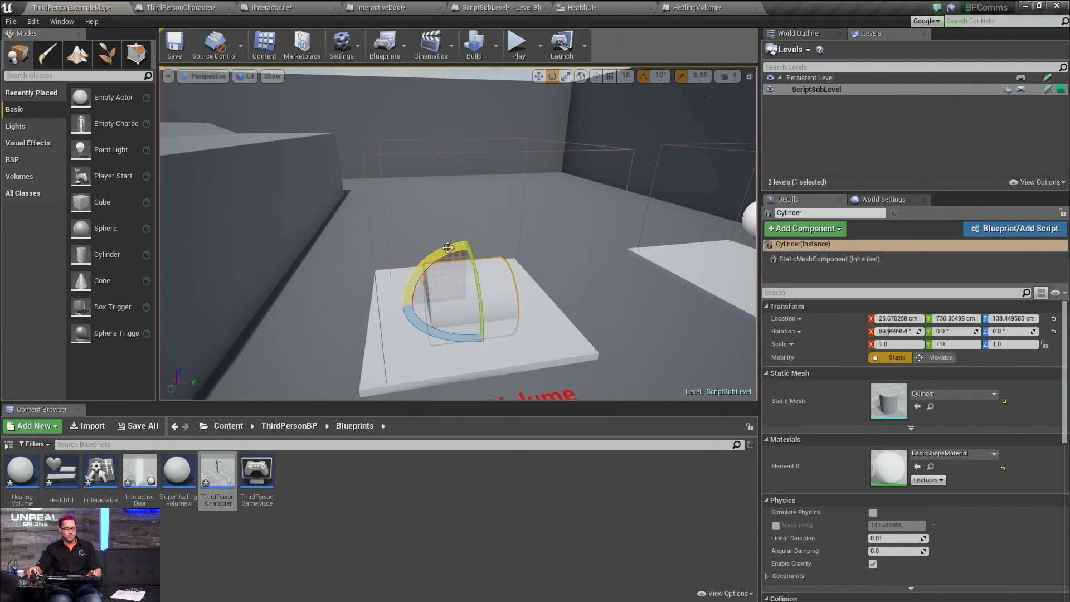
# Step: Raise the cylinder to about 277 cm above the PainVolume platform and scale it to 0.5, 0.5, 2.25
pyautogui.press('w')
pyautogui.moveTo(470, 259); pyautogui.dragTo(468, 146)
pyautogui.press('r')
pyautogui.moveTo(470, 192); pyautogui.dragTo(550, 189)
pyautogui.press('w')
pyautogui.moveTo(450, 227); pyautogui.dragTo(607, 273, button='right')
pyautogui.moveTo(429, 274); pyautogui.dragTo(439, 275)
pyautogui.moveTo(439, 275)
pyautogui.mouseDown(button='right')
pyautogui.moveTo(313, 262)
pyautogui.moveTo(259, 239)
pyautogui.mouseUp(button='right')
# Step: Play the level twice, running the character onto the PainVolume under the cylinder to test the ragdoll, and stop each time
pyautogui.click(519, 45)
pyautogui.press('w')
pyautogui.press('d')
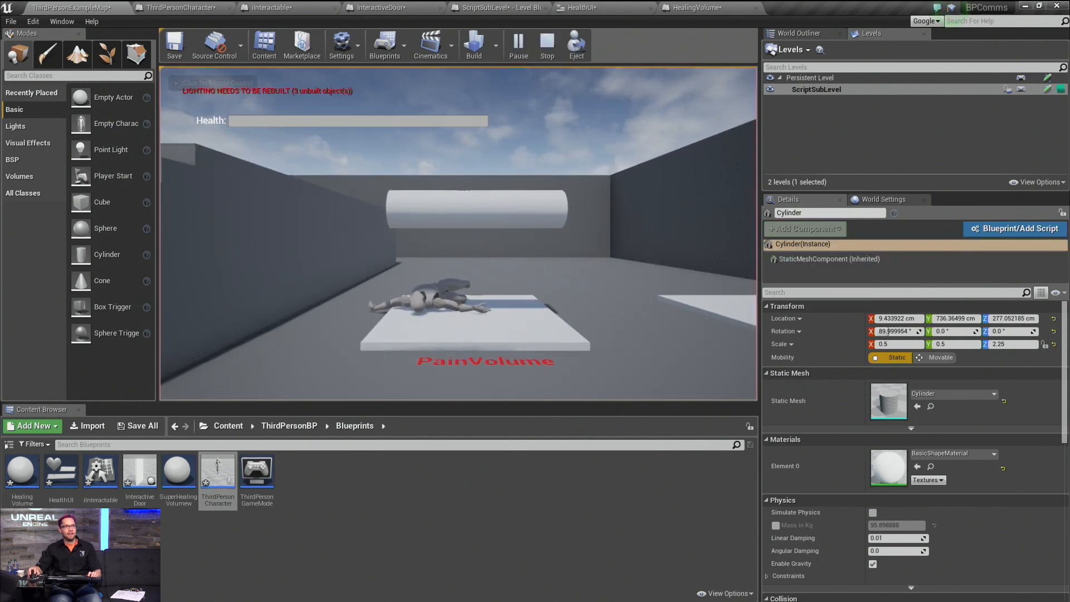
pyautogui.click(557, 239)
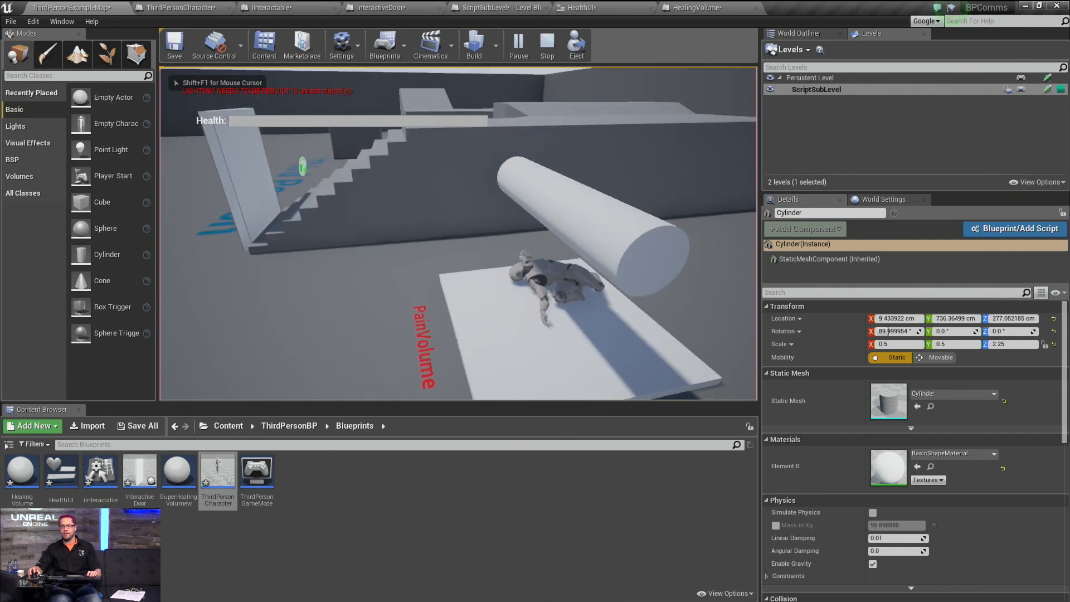
pyautogui.press('Escape')
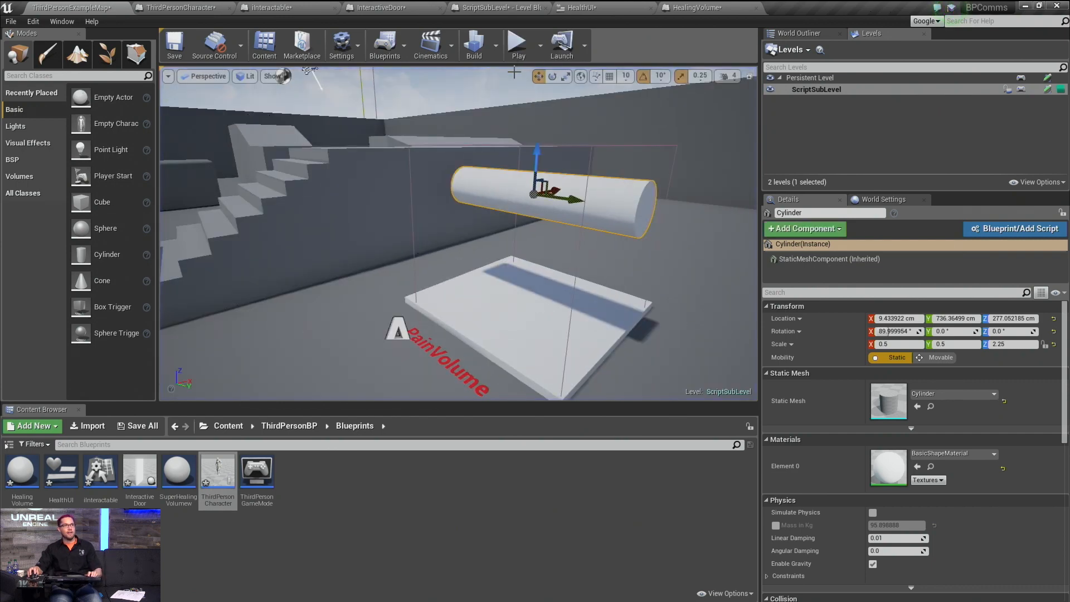
pyautogui.click(518, 45)
pyautogui.press('w')
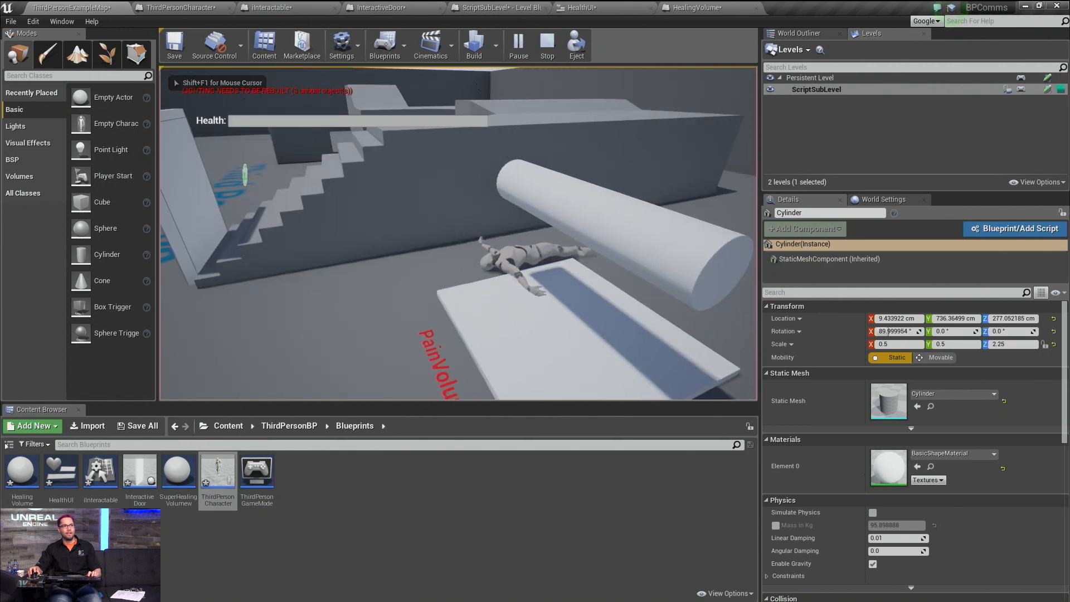
pyautogui.press('Escape')
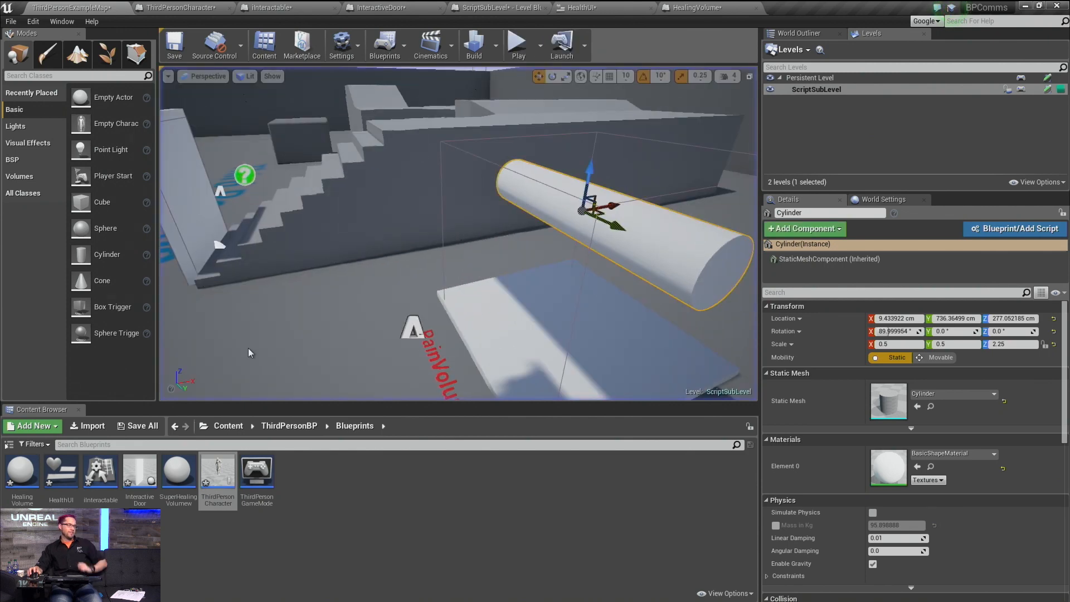